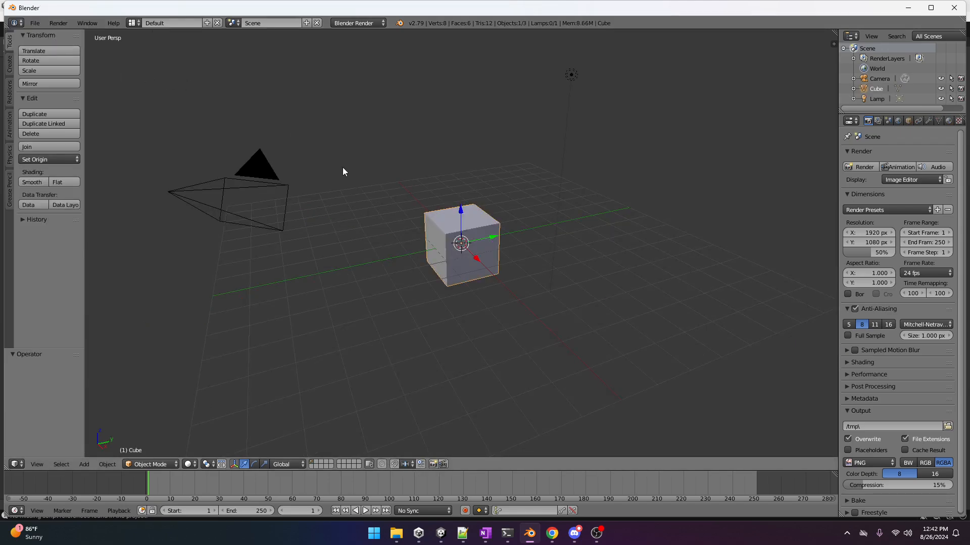
scroll(424, 208, "up", 6)
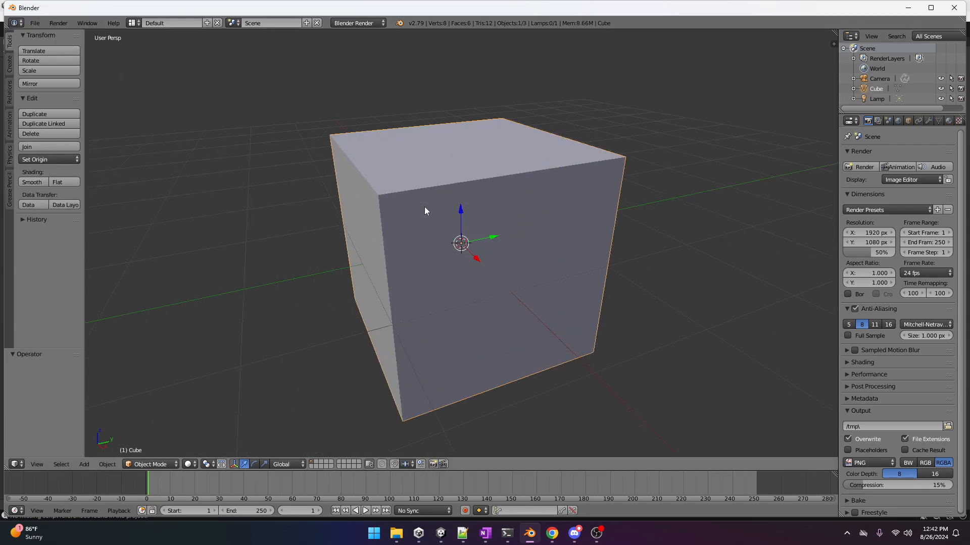
scroll(424, 208, "down", 4)
middle_click_drag(482, 330, 463, 299)
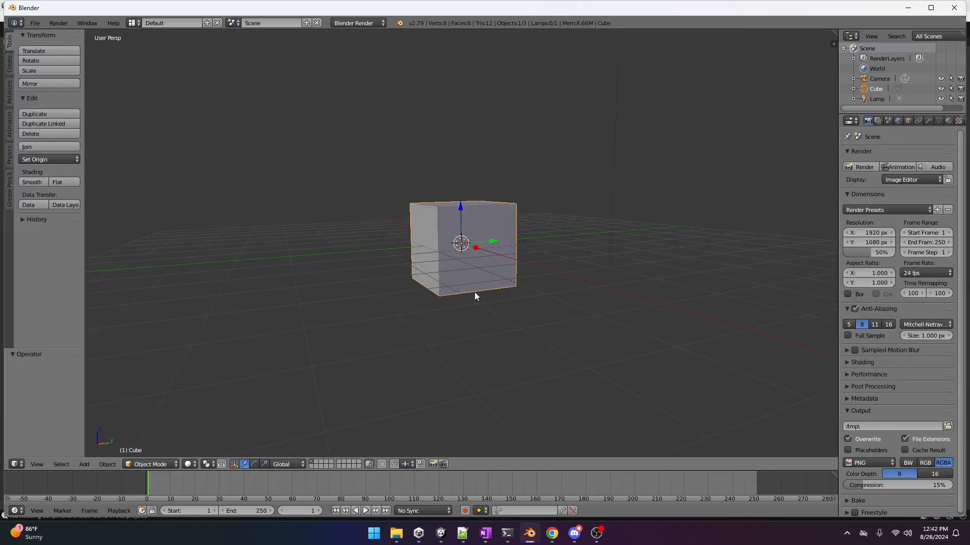
middle_click_drag(289, 147, 301, 160)
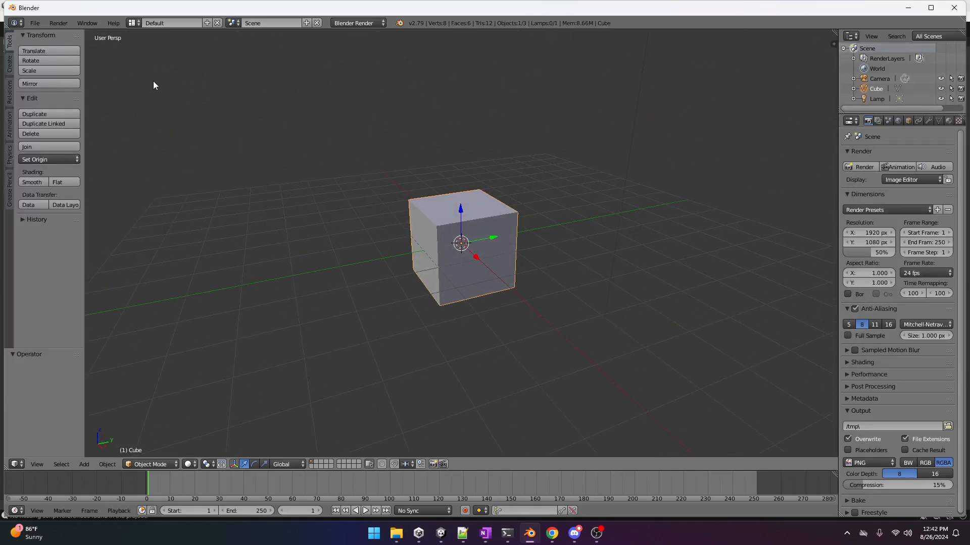
Save the default cube scene as TestCube.blend in the KitHackModels folder.
left_click(35, 23)
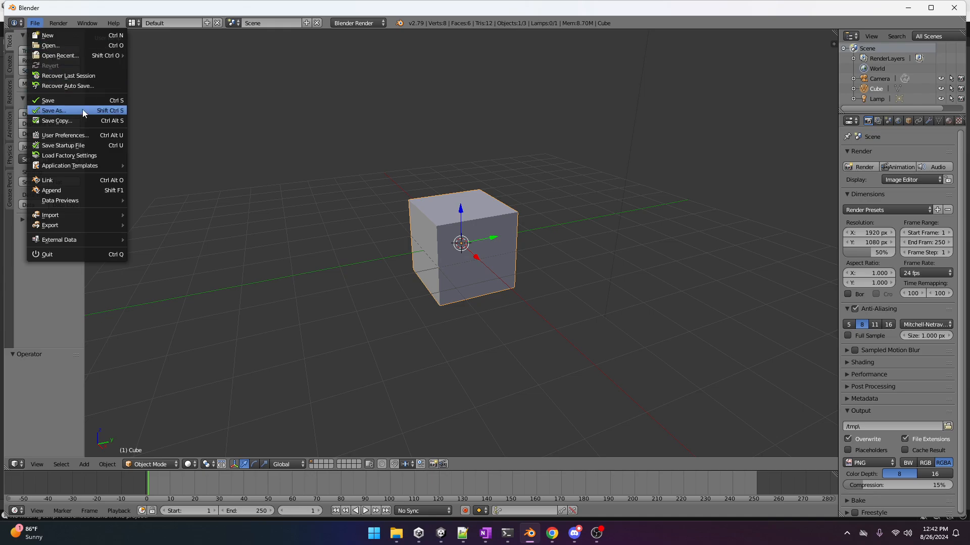
left_click(49, 100)
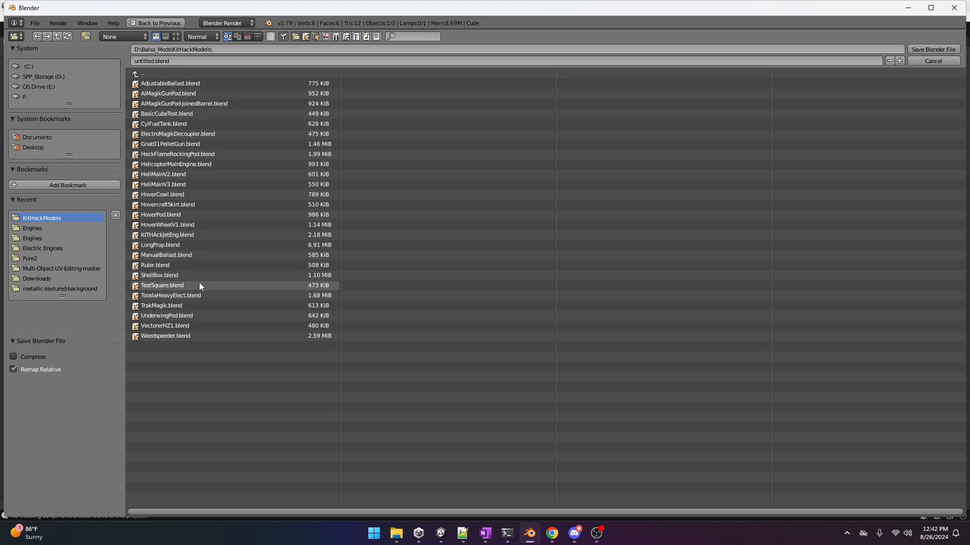
left_click(189, 62)
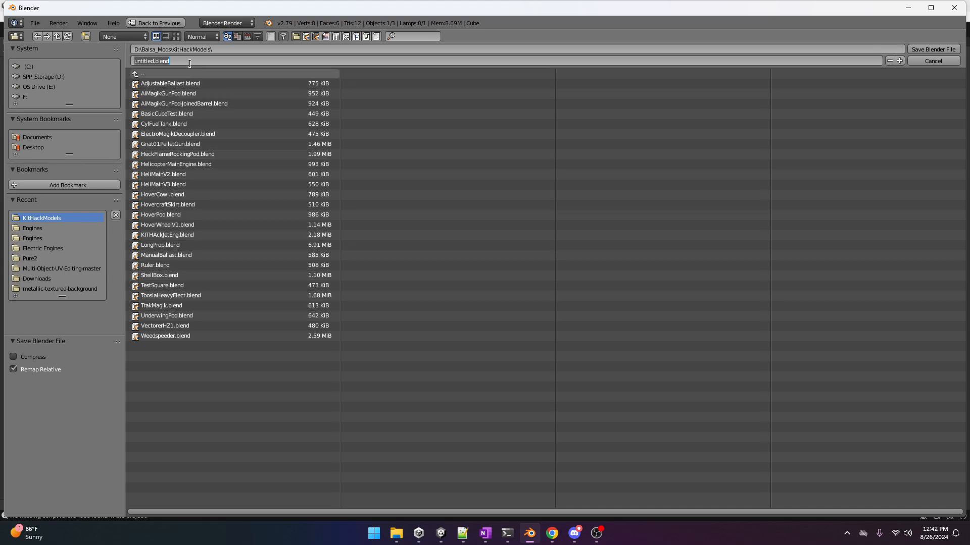
type("TestCube")
key("Return")
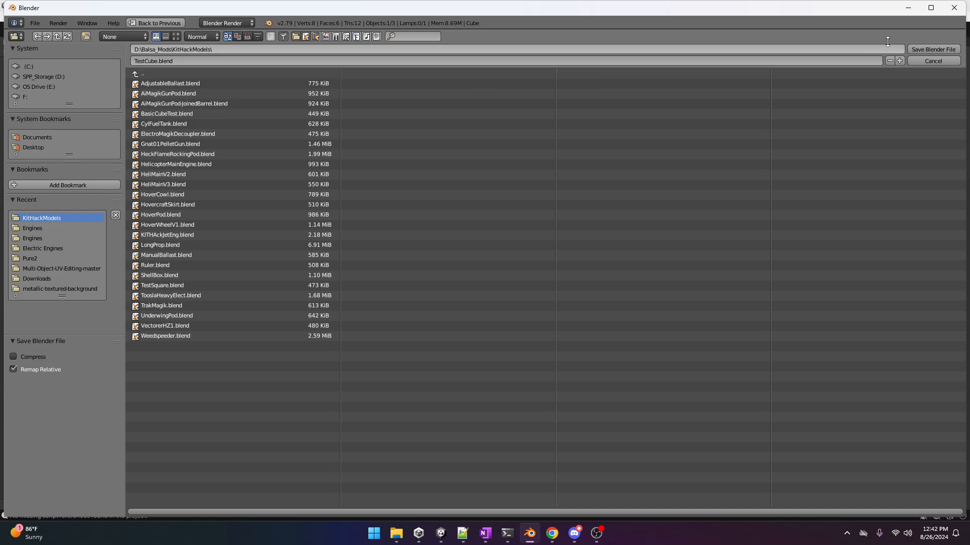
left_click(935, 49)
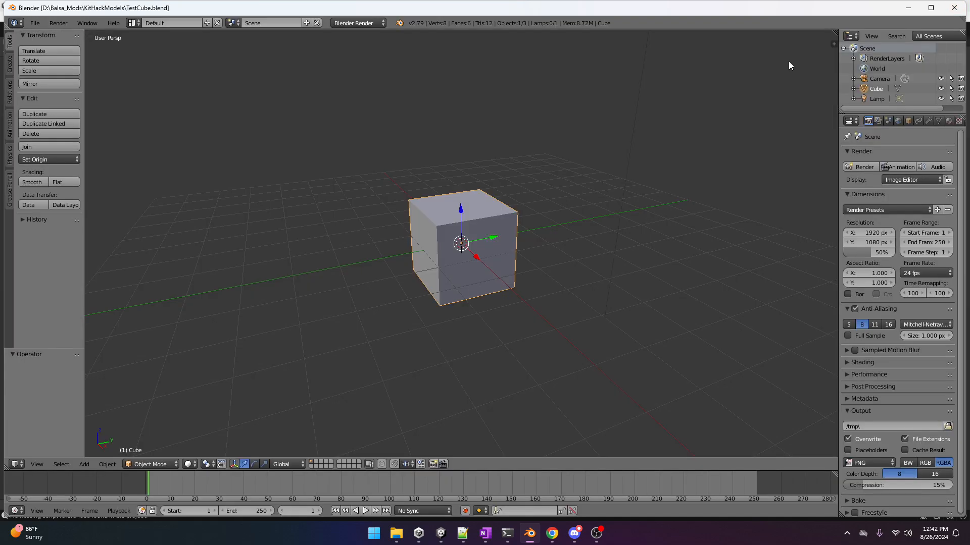
Export the scene in FBX format as TestCube.fbx to the KitHackModels folder and save the Blender file again.
left_click(35, 22)
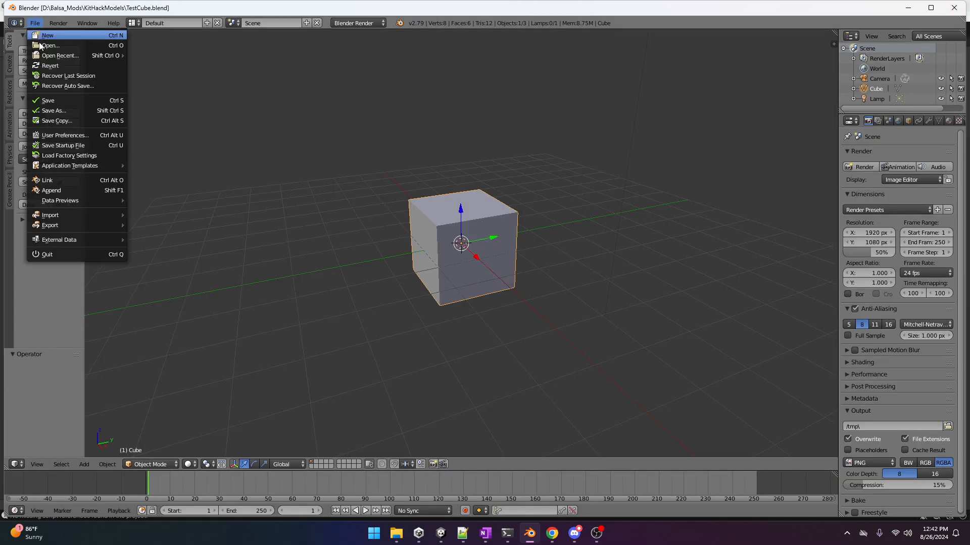
mouse_move(73, 223)
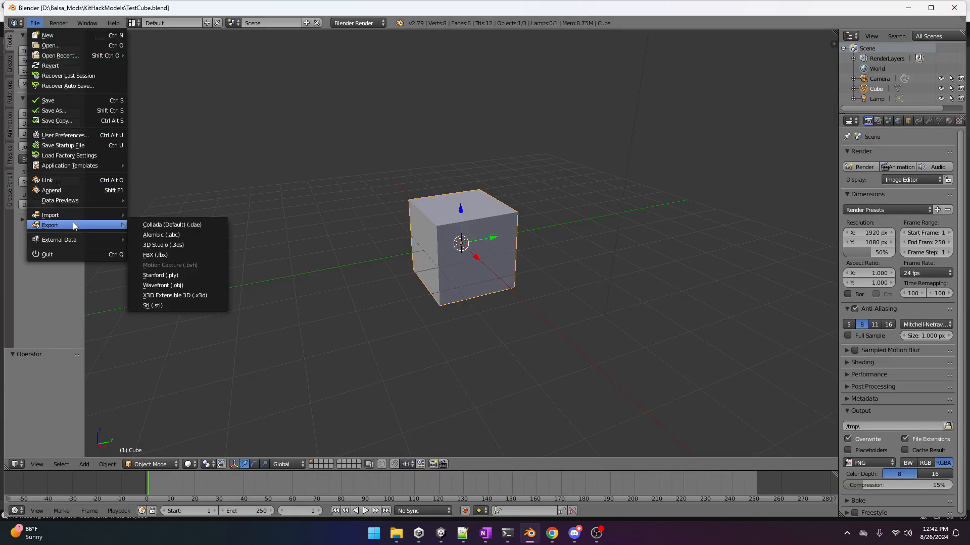
left_click(149, 256)
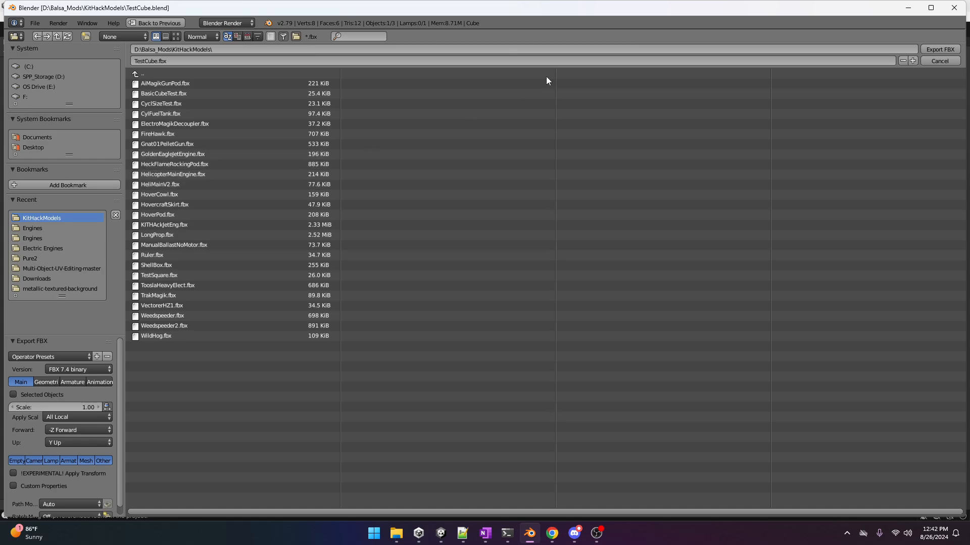
left_click(940, 49)
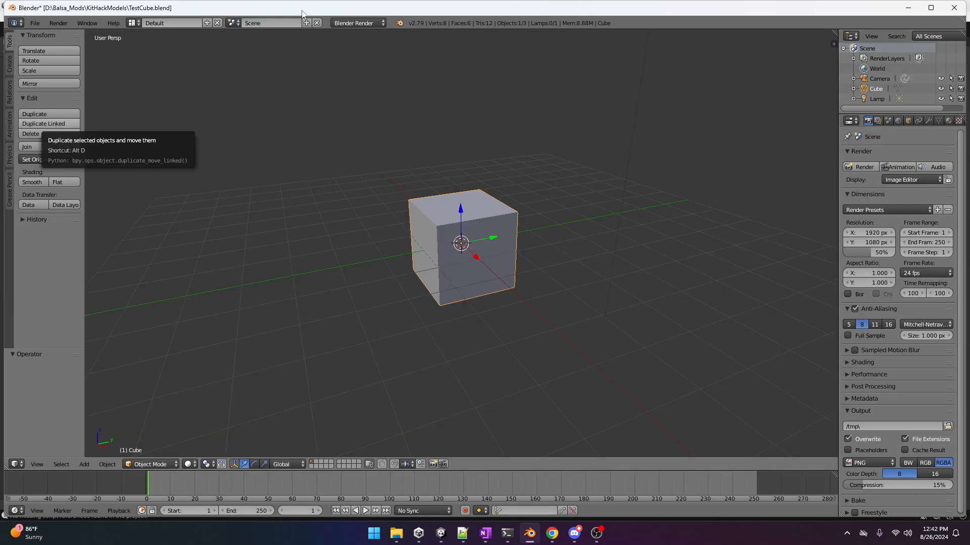
left_click(34, 22)
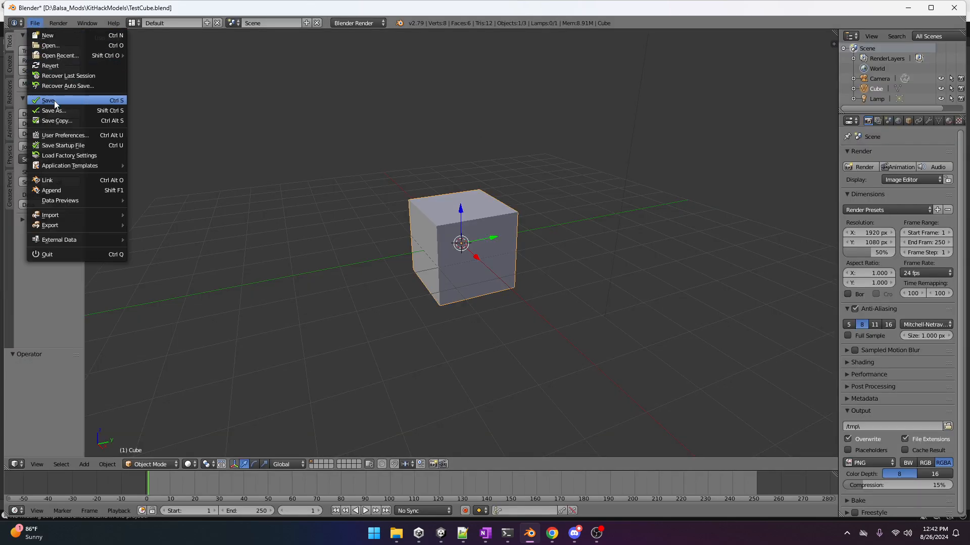
left_click(50, 100)
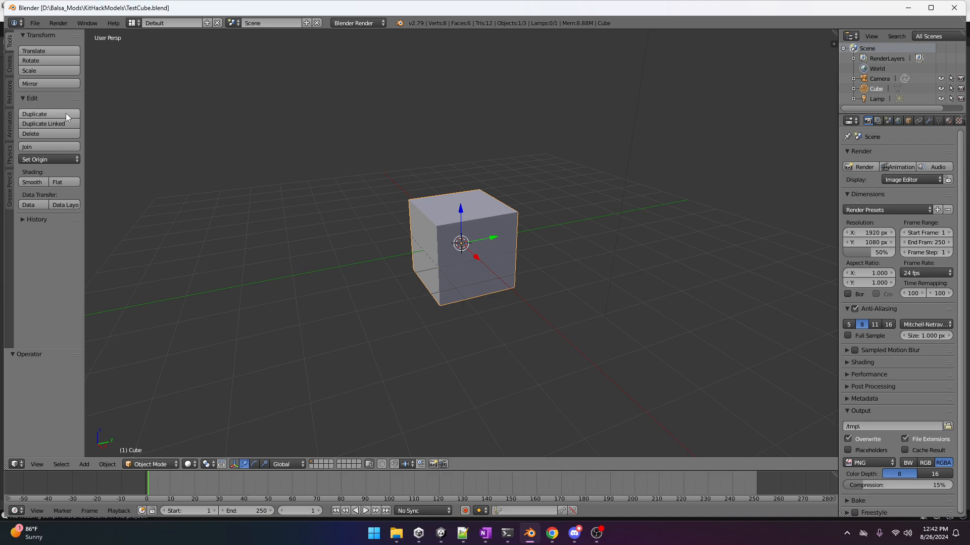
Switch to Unity and bring up File Explorer maximized, showing the KitHackModels folder.
left_click(440, 533)
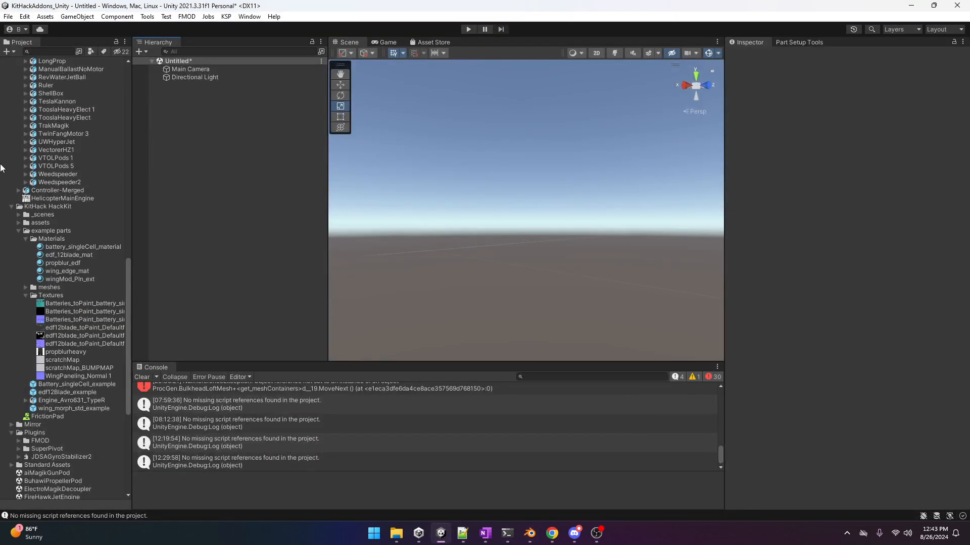
mouse_move(396, 534)
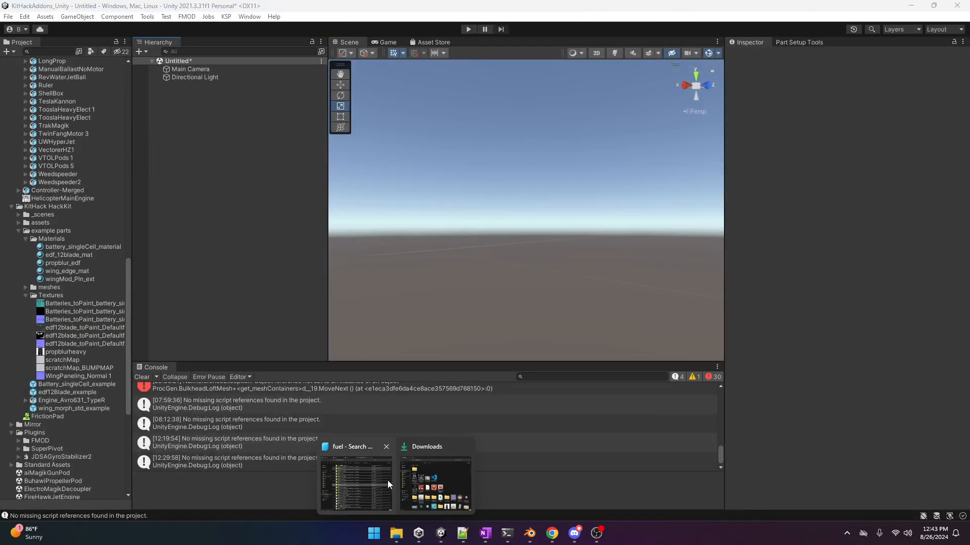
left_click(364, 481)
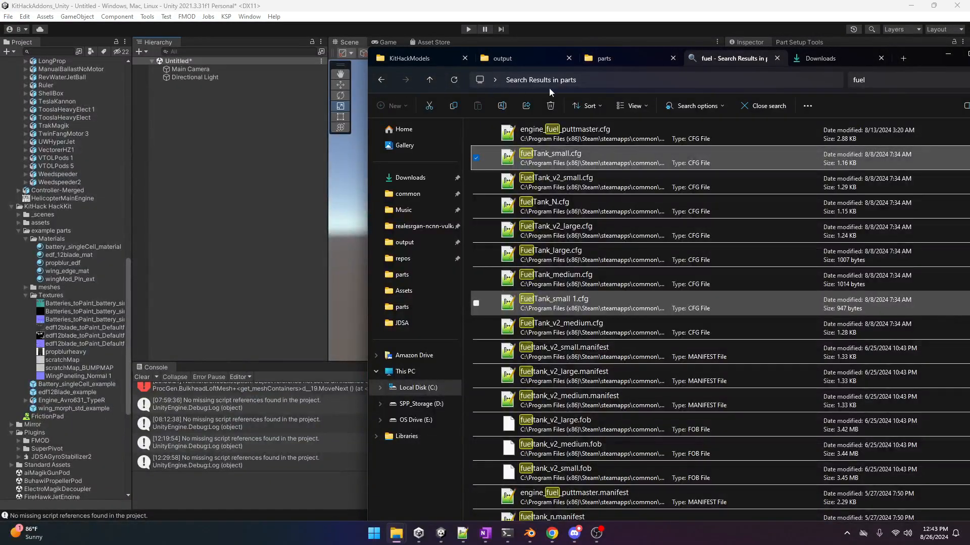
left_click_drag(924, 57, 730, 66)
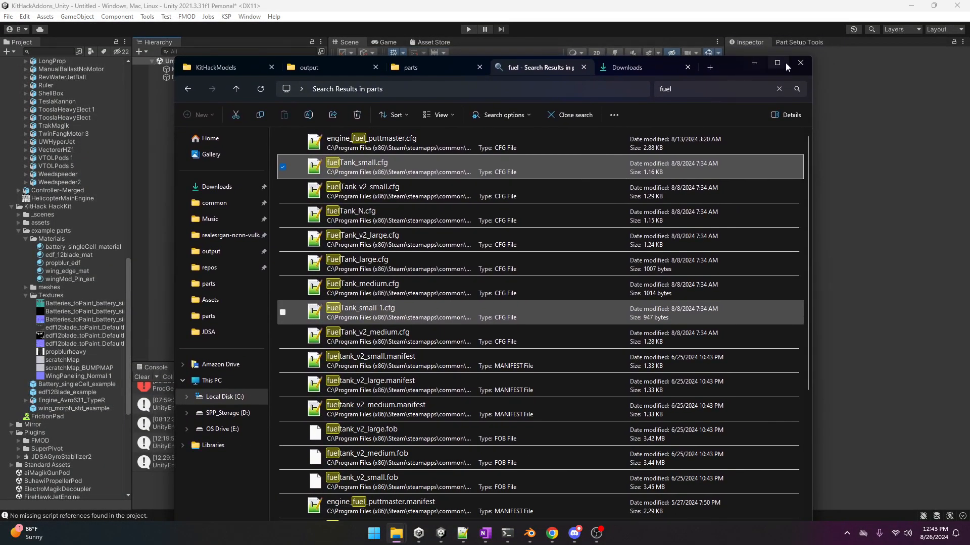
left_click(785, 62)
left_click(50, 8)
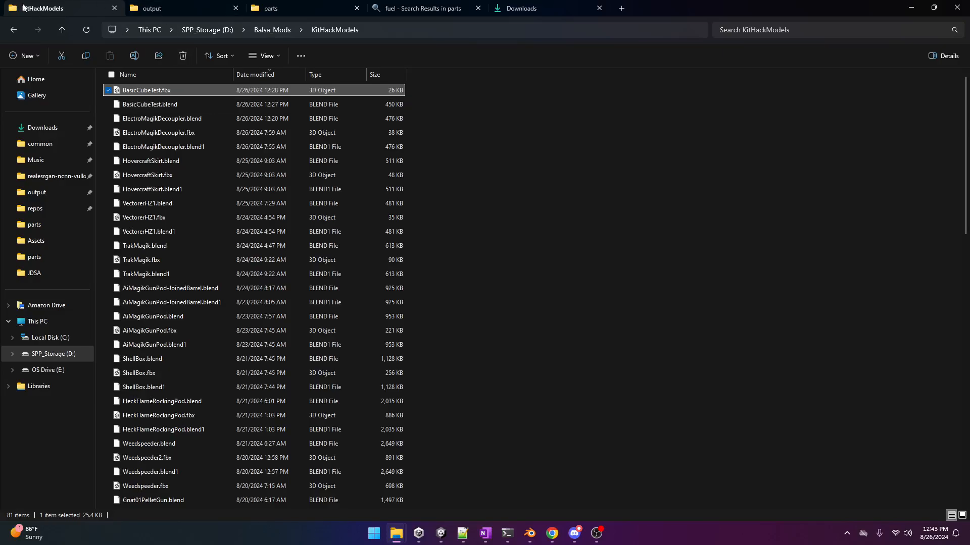
left_click(158, 11)
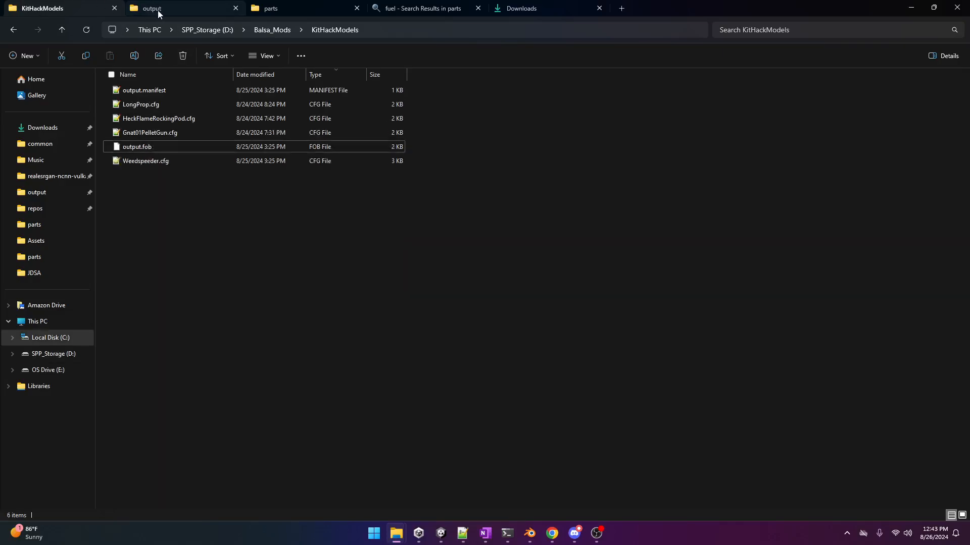
left_click(282, 7)
left_click(404, 9)
left_click(520, 8)
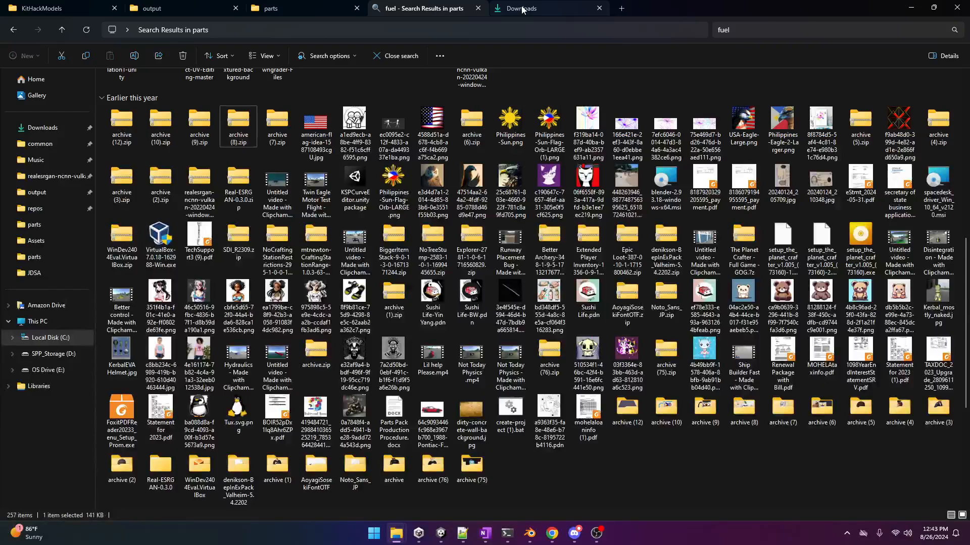
Sort the KitHackModels folder by date modified with the newest files first and select TestCube.fbx.
left_click(47, 8)
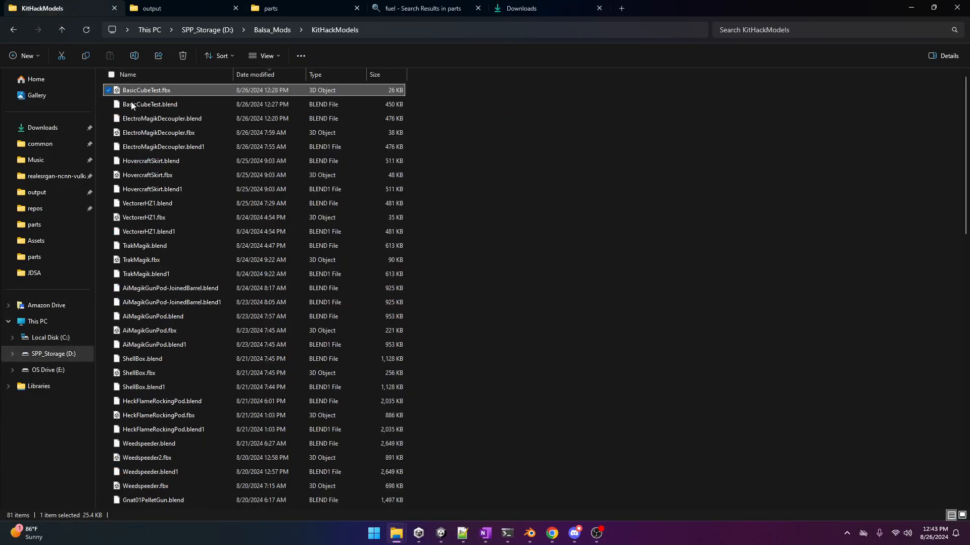
left_click(272, 76)
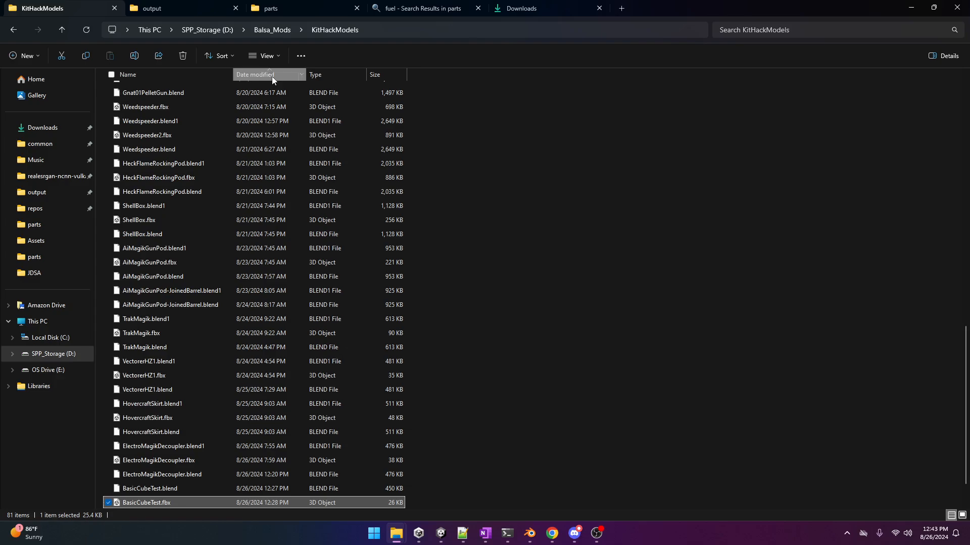
left_click(272, 76)
left_click(154, 104)
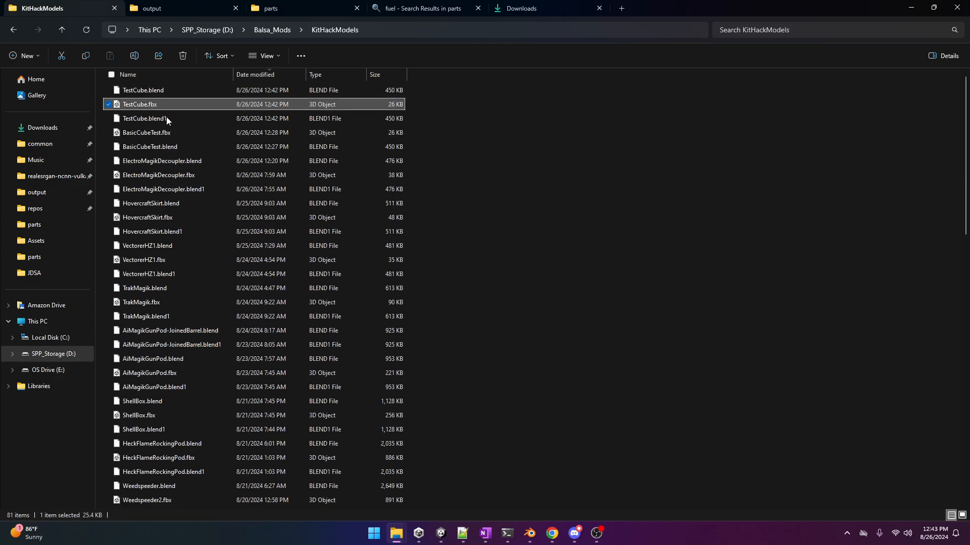
Delete all files from the KitHackAddons_Unity output folder.
left_click(169, 9)
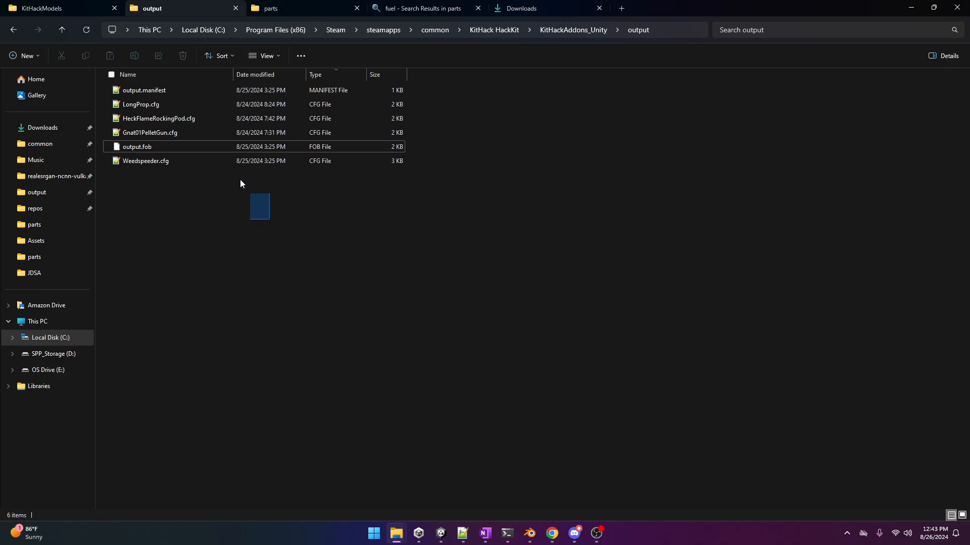
left_click_drag(240, 183, 169, 83)
key("Delete")
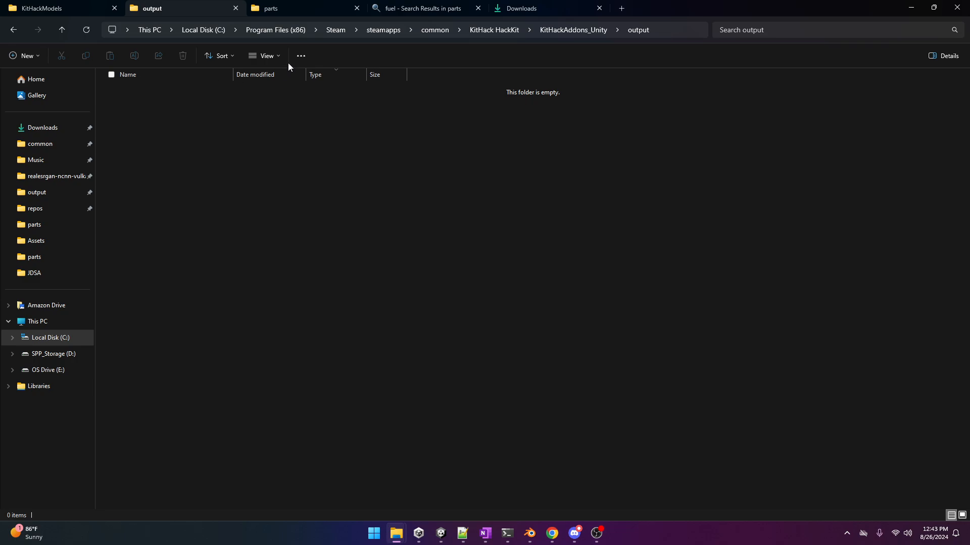
Open FuelTank_medium.cfg from the fuel search results in Notepad++ and examine its part settings, especially the part list tags.
left_click(276, 10)
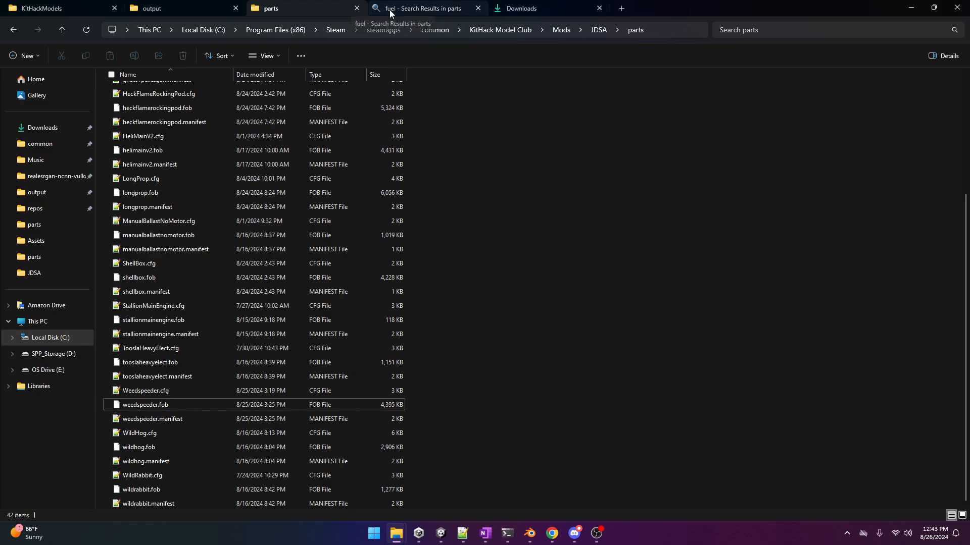
left_click(443, 6)
scroll(378, 85, "down", 1)
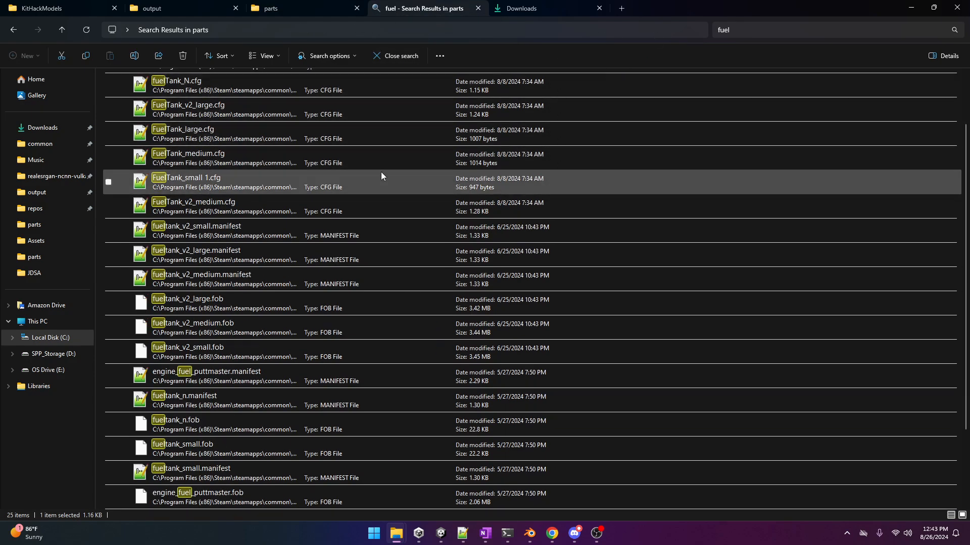
left_click(217, 159)
double_click(217, 159)
scroll(281, 193, "down", 7)
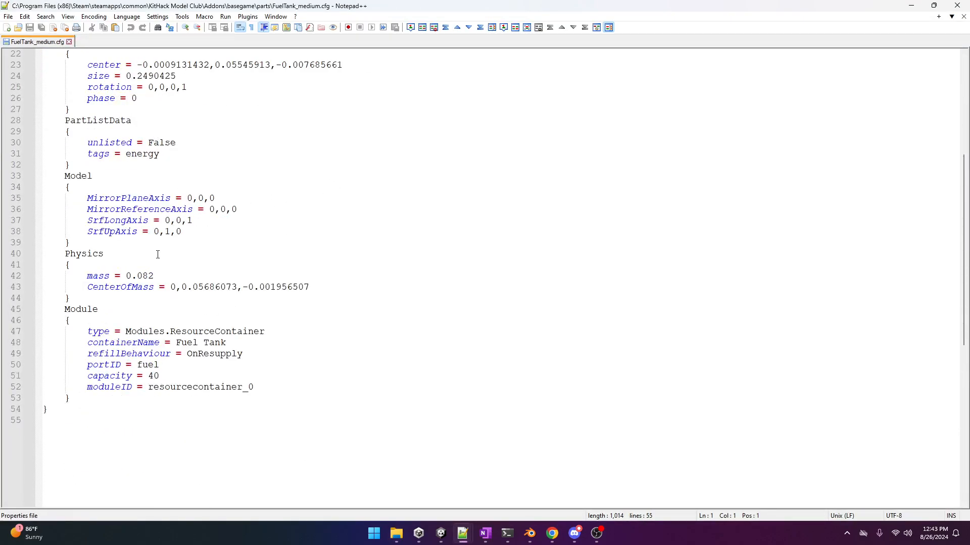
scroll(157, 254, "up", 7)
scroll(157, 254, "down", 4)
scroll(172, 240, "up", 4)
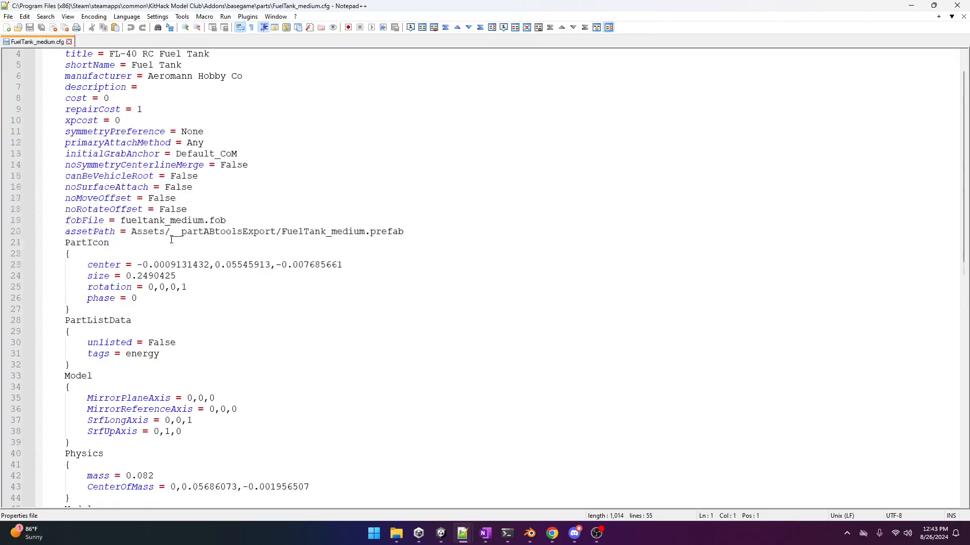
double_click(149, 388)
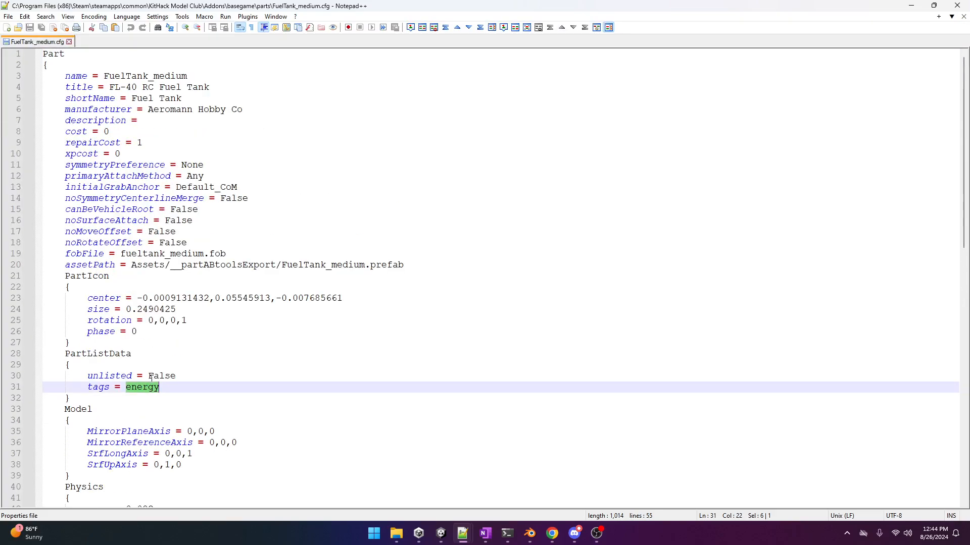
left_click(911, 7)
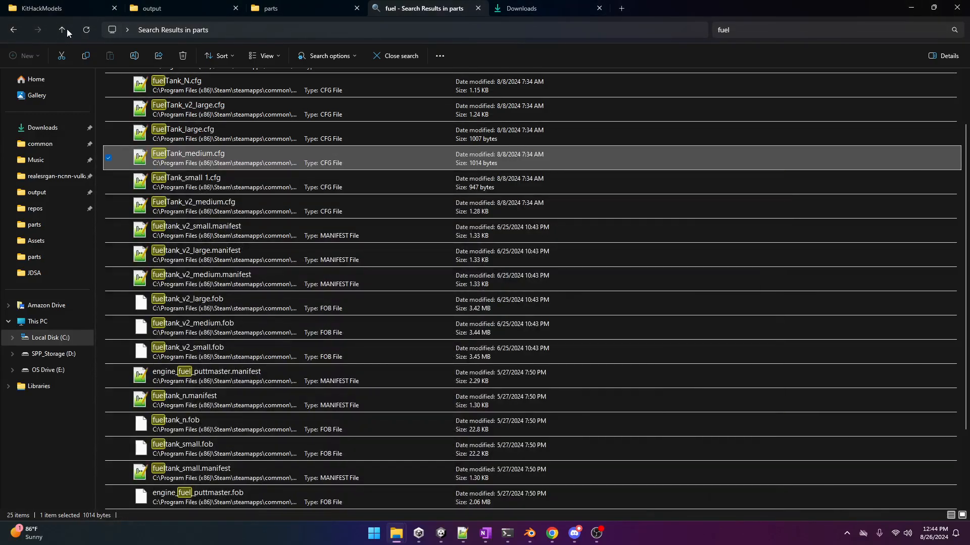
Place the KitHackModels File Explorer window beside the Unity editor and import TestCube.fbx into the Unity project's assets.
left_click(61, 9)
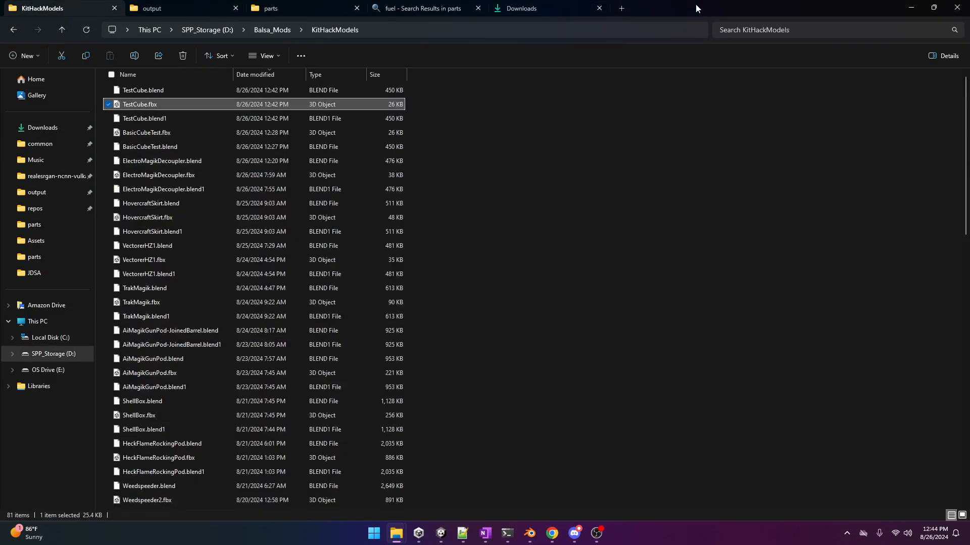
left_click_drag(698, 9, 969, 101)
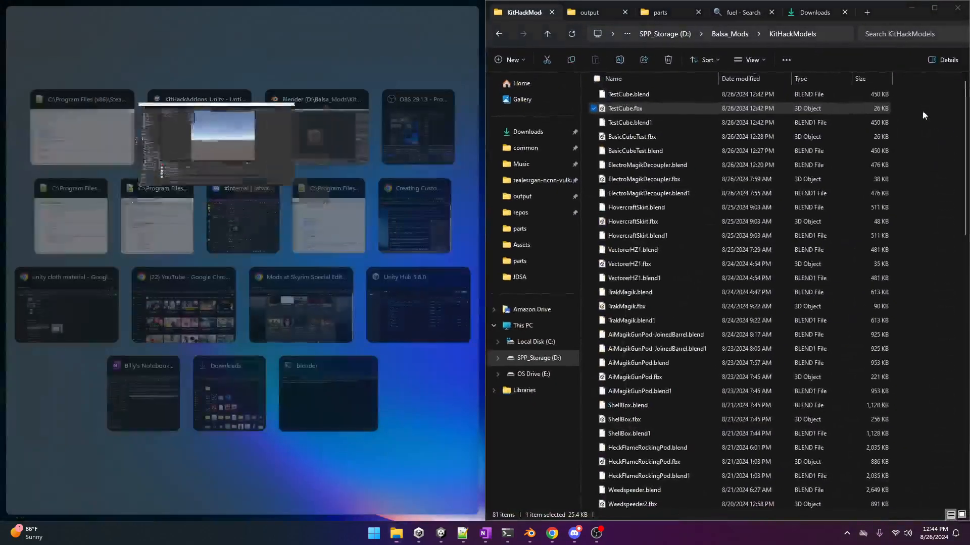
left_click_drag(880, 16, 968, 105)
left_click_drag(706, 198, 40, 150)
scroll(96, 185, "up", 18)
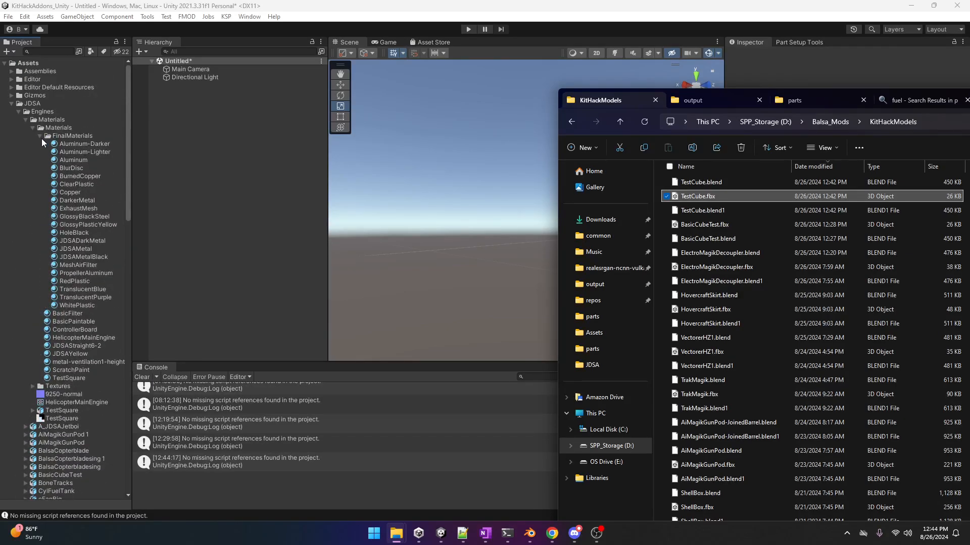
Collapse the nested FinalMaterials and Materials folders under JDSA's Engines folder, and collapse the JDSA folder itself.
left_click(40, 136)
left_click(33, 129)
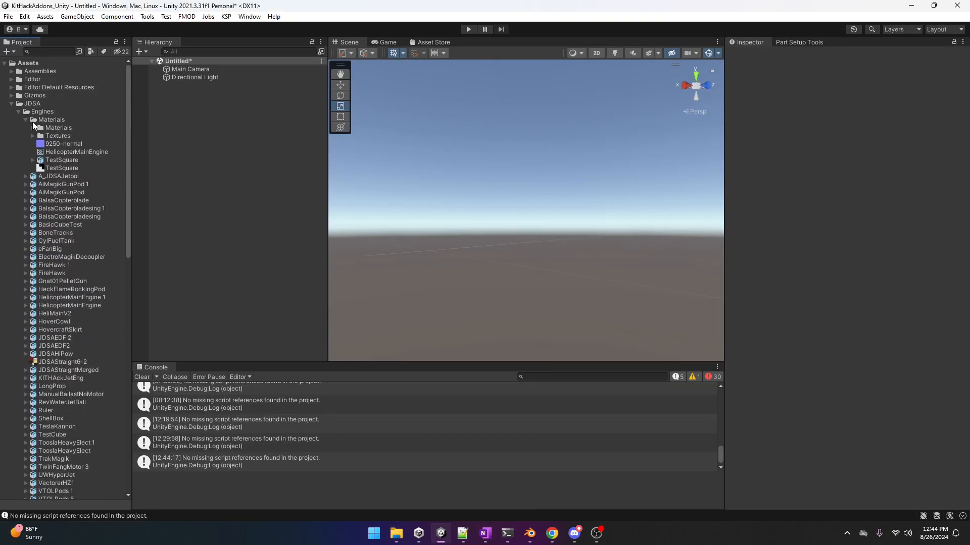
left_click(26, 119)
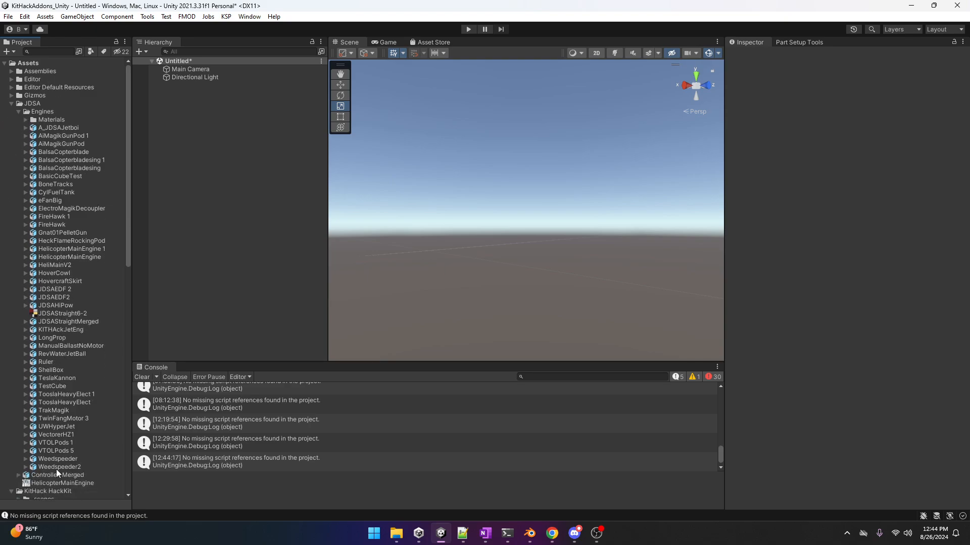
scroll(53, 211, "down", 10)
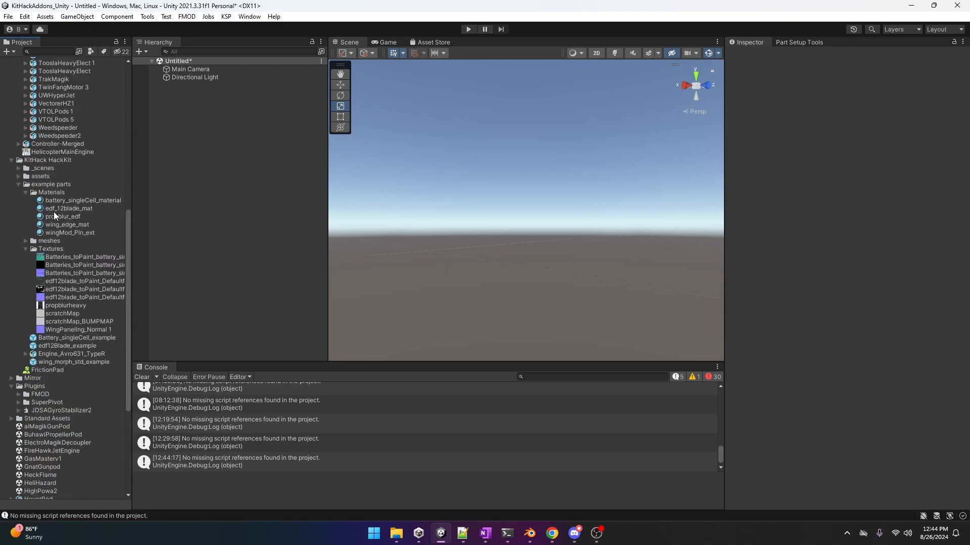
scroll(53, 211, "up", 3)
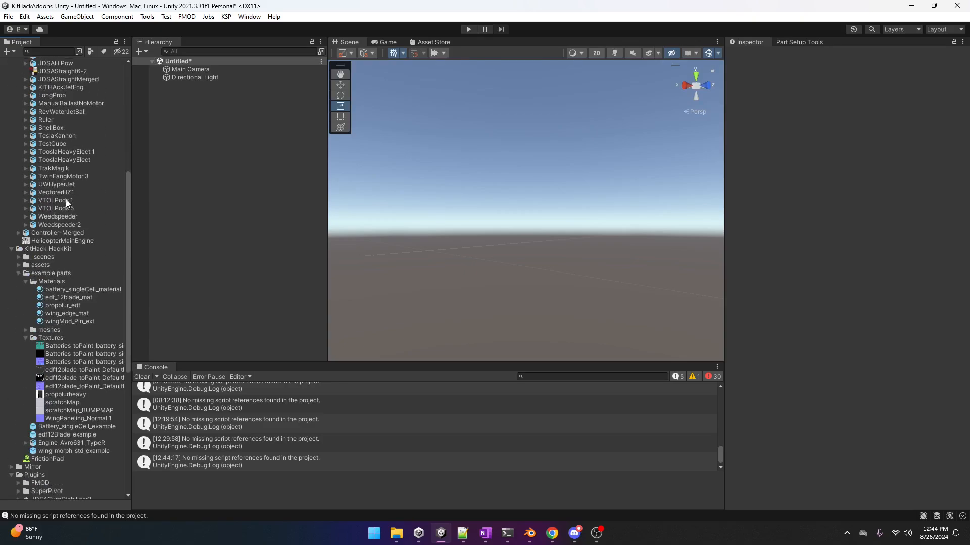
scroll(57, 137, "up", 7)
left_click(11, 74)
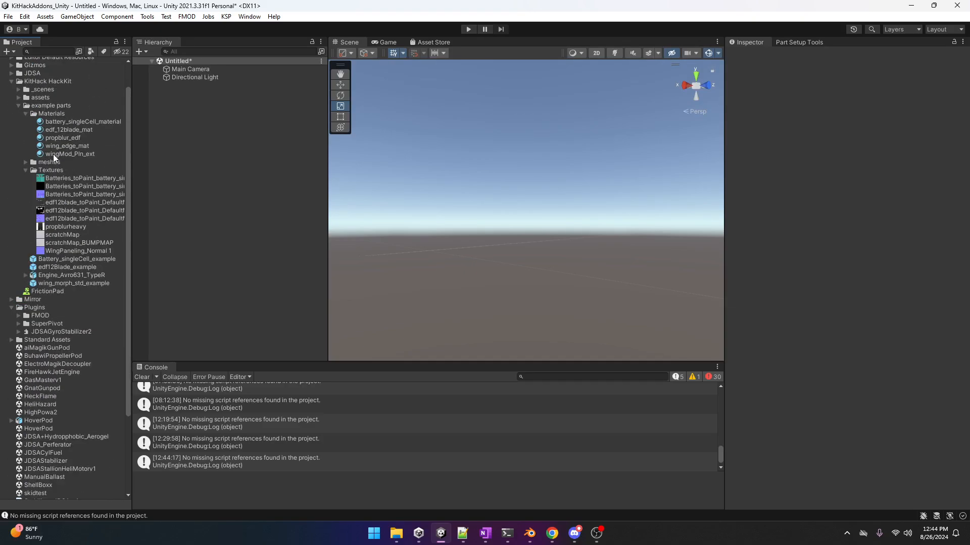
Examine the example part materials in KitHack HackKit, including battery_singleCell_material, wingMod_Pln_ext and edf_12blade_mat.
left_click(65, 122)
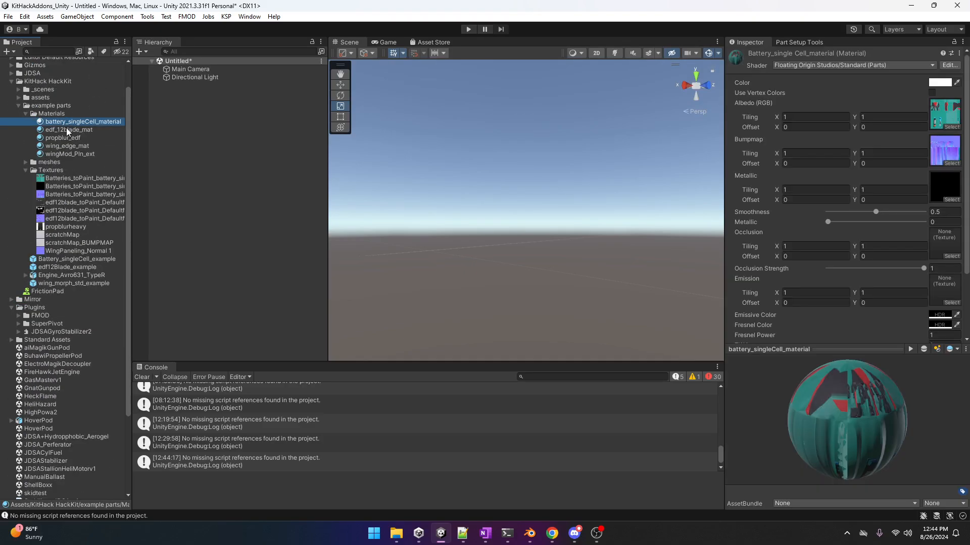
key("Down")
key("Down")
key("Down")
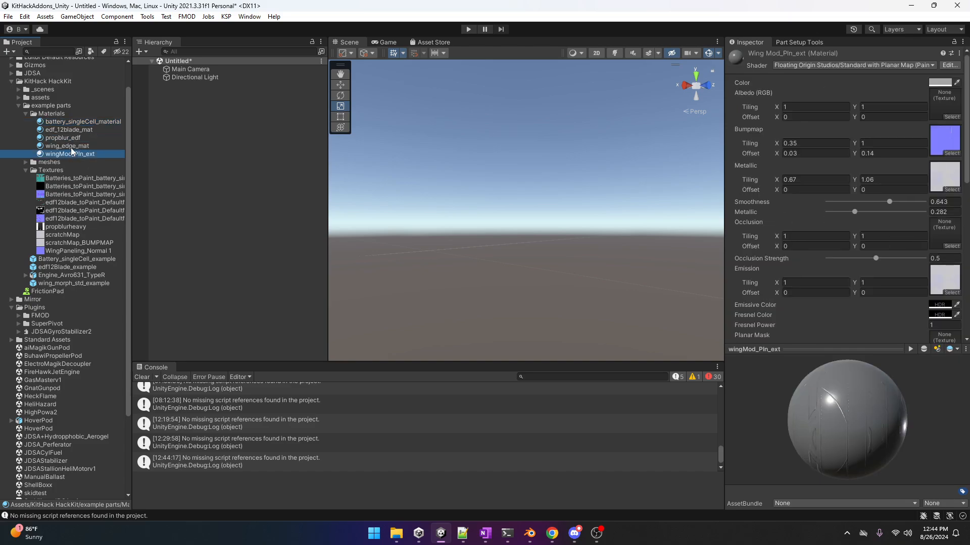
left_click(72, 129)
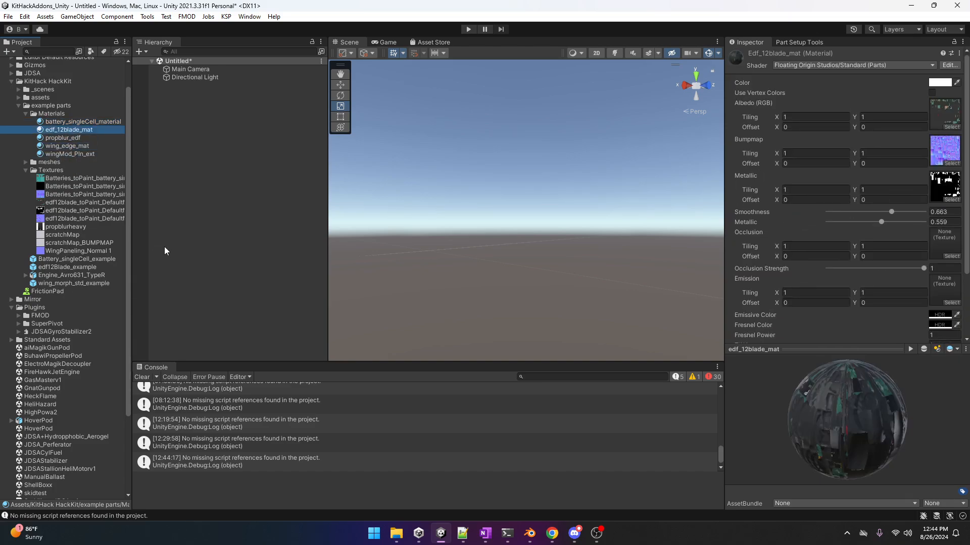
Add the Battery_singleCell_example prefab from the example parts folder to the scene hierarchy below Directional Light.
left_click(69, 259)
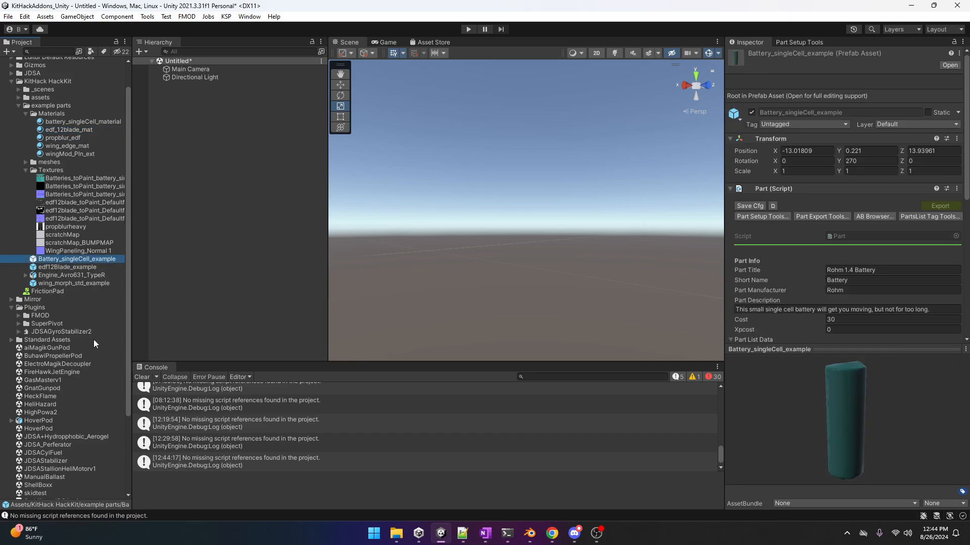
left_click_drag(70, 260, 186, 181)
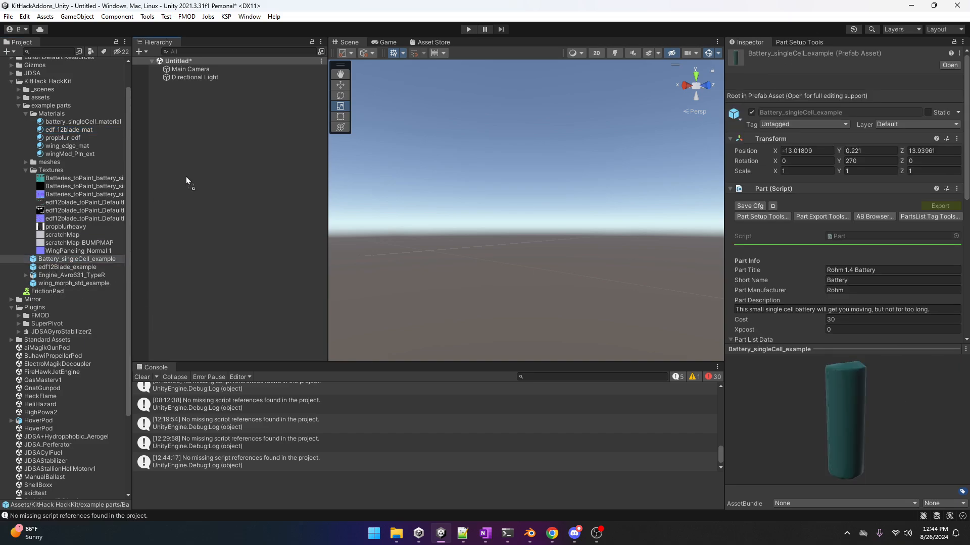
left_click_drag(185, 94, 183, 84)
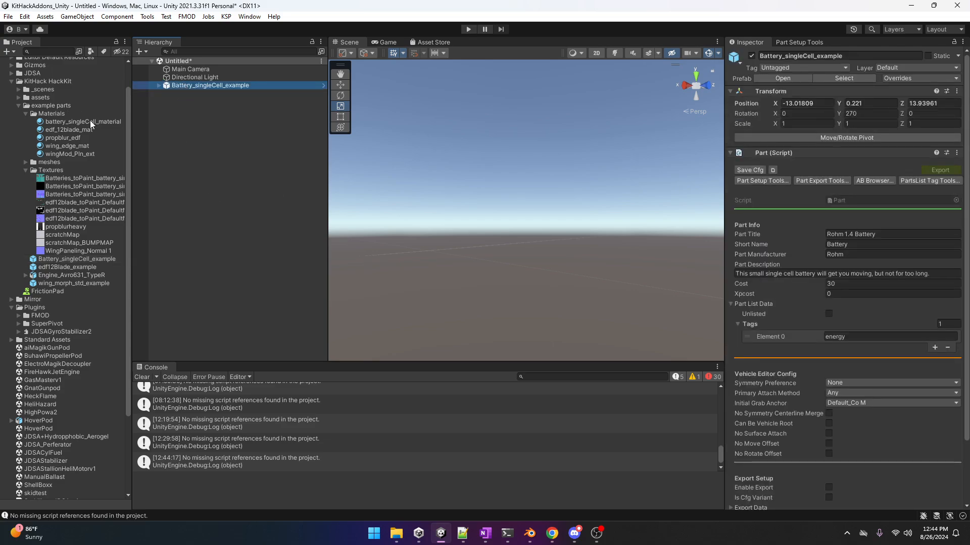
Add the imported TestCube model from JDSA's Engines folder to the scene hierarchy.
scroll(91, 123, "up", 2)
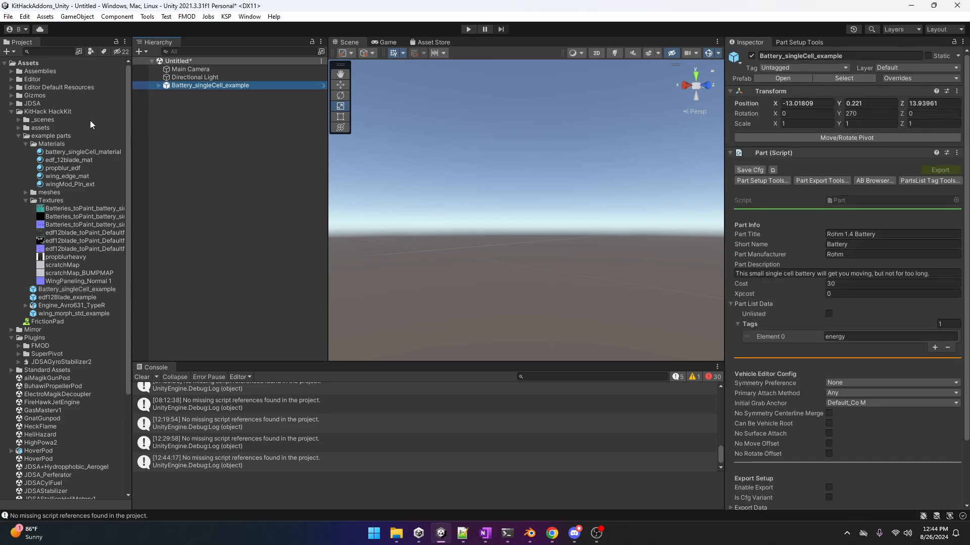
left_click(11, 104)
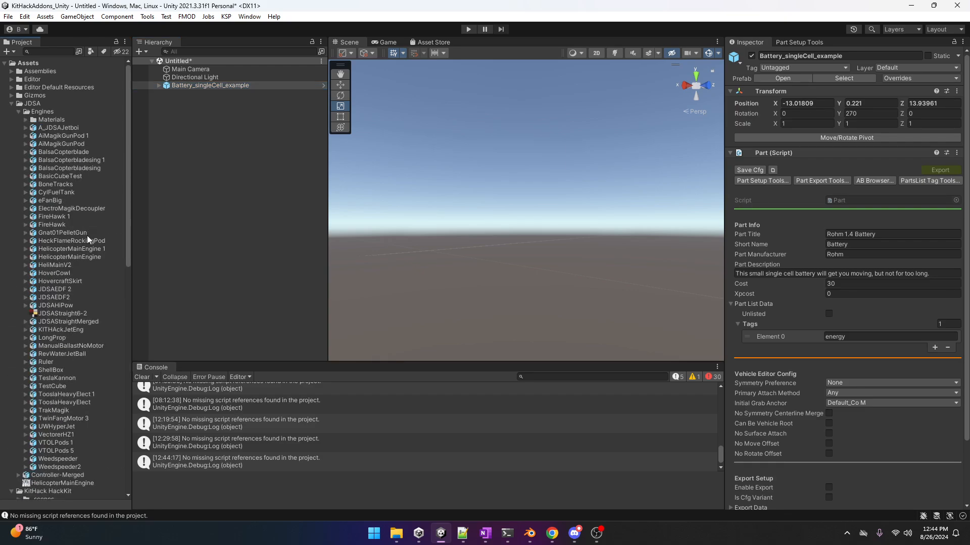
left_click(51, 385)
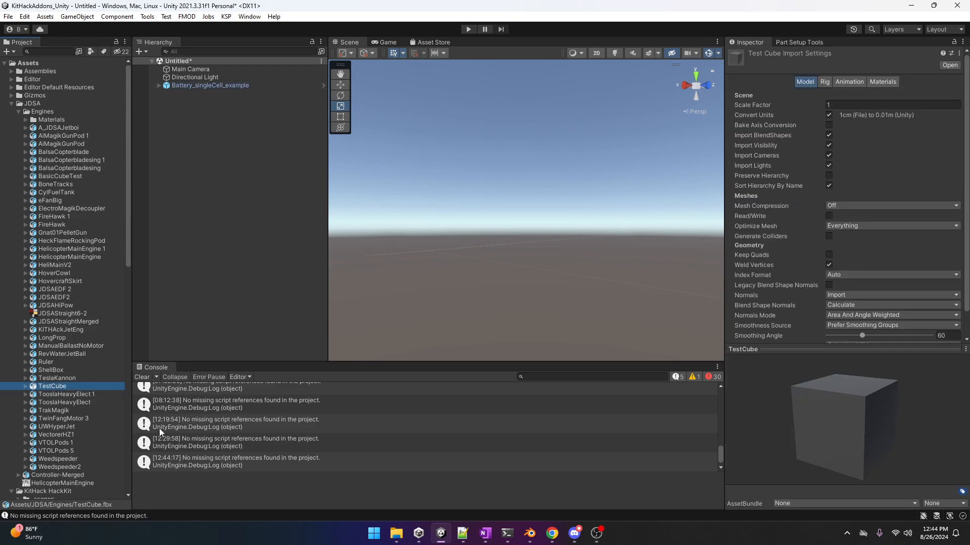
left_click_drag(46, 387, 206, 234)
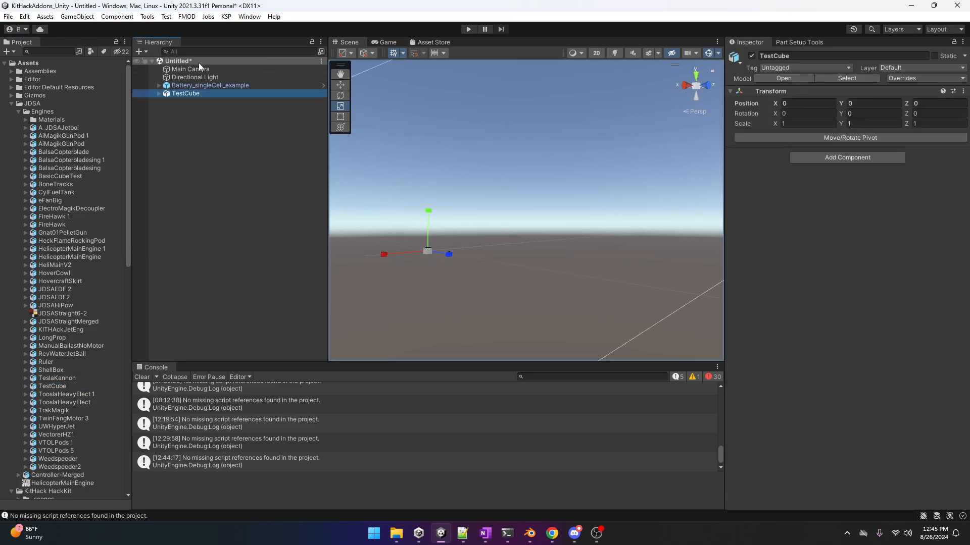
Expand TestCube in the scene hierarchy and unpack its prefab.
left_click(159, 93)
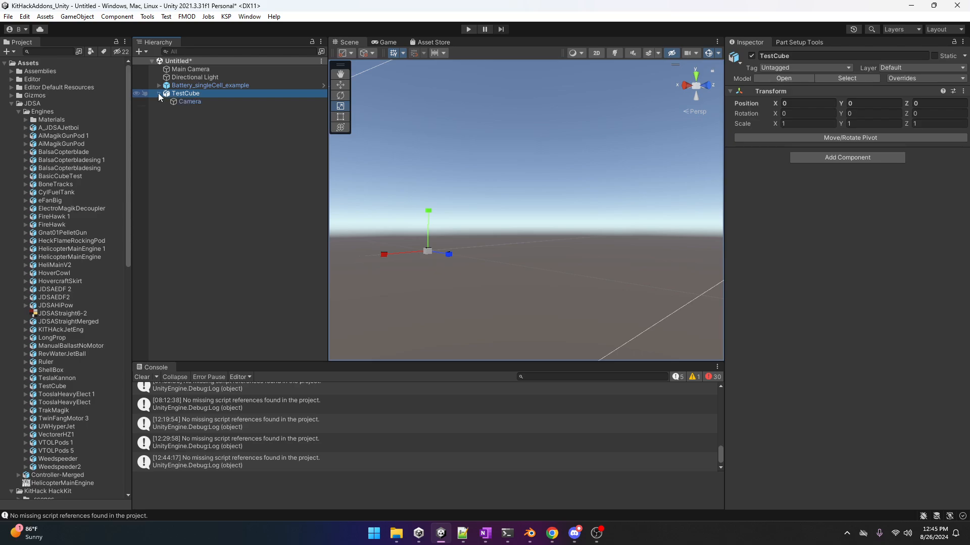
right_click(186, 94)
mouse_move(223, 240)
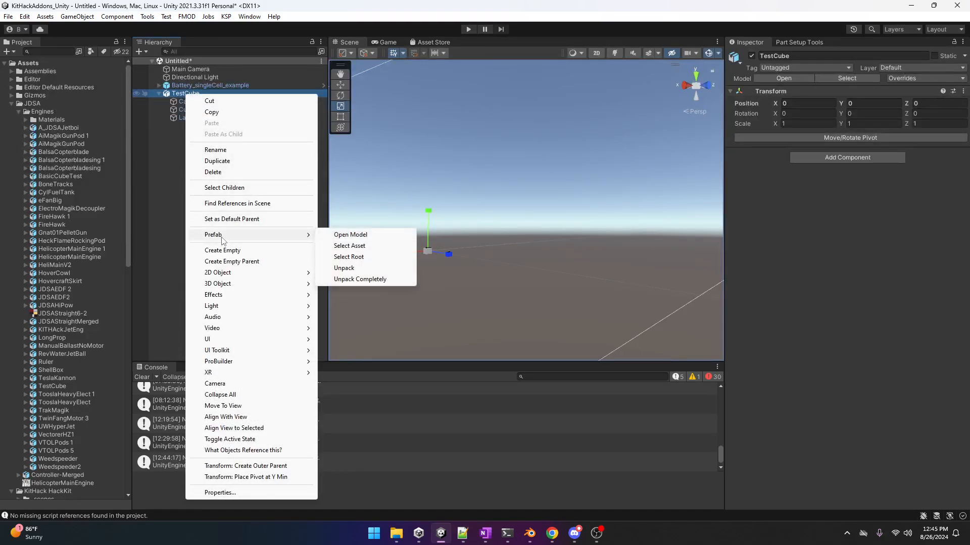
left_click(345, 271)
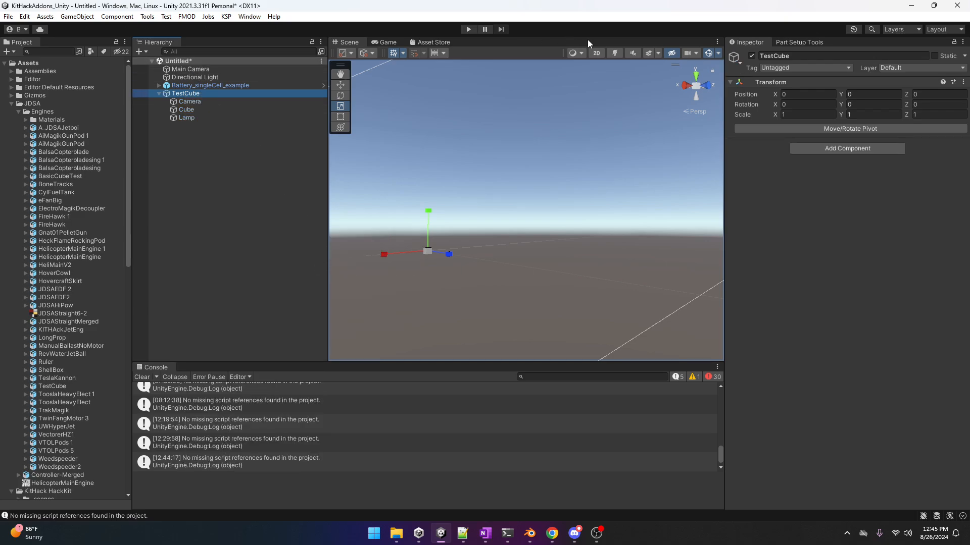
Delete the Camera and Lamp objects from TestCube, keeping only its Cube.
left_click(201, 101)
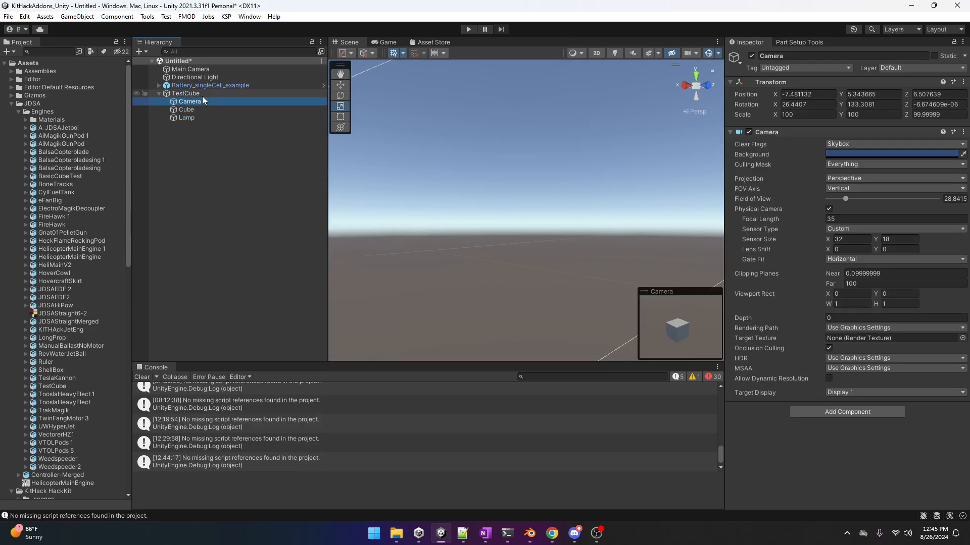
key("Delete")
left_click(190, 110)
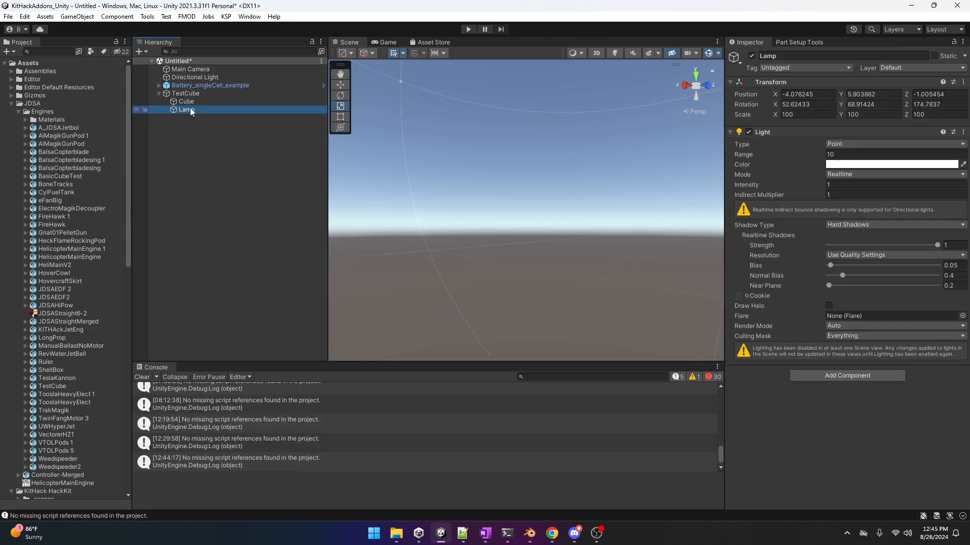
key("Delete")
Create a standard part setup for the TestCube game object with the Part Setup Tools.
left_click(187, 94)
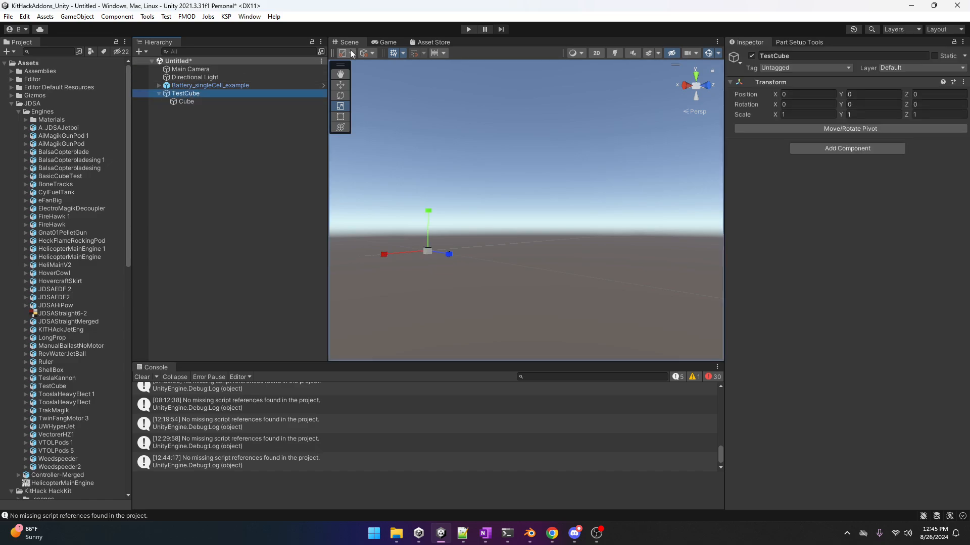
left_click(784, 42)
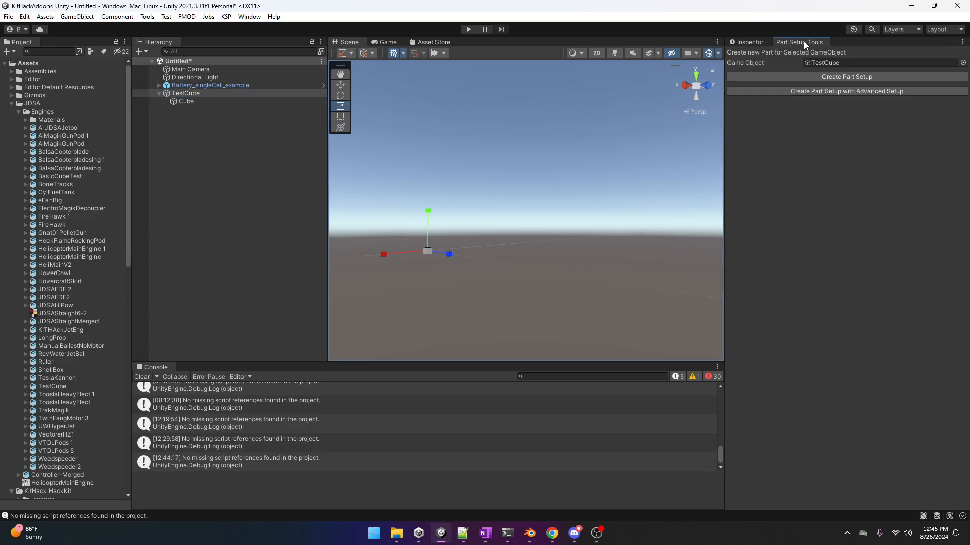
left_click(865, 76)
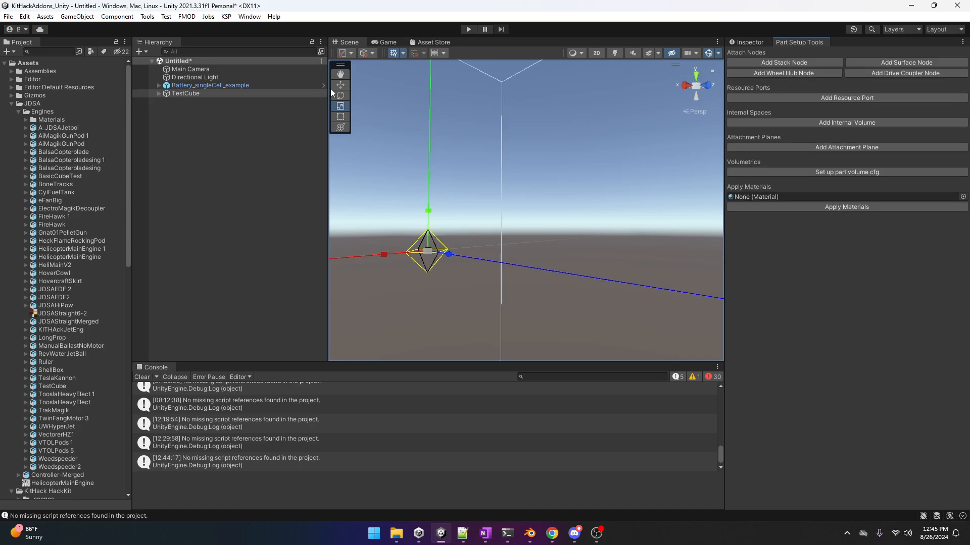
Expand TestCube's model and mesh objects, and examine the properties of the nested Cube and of TestCube itself.
left_click(159, 93)
left_click(185, 102)
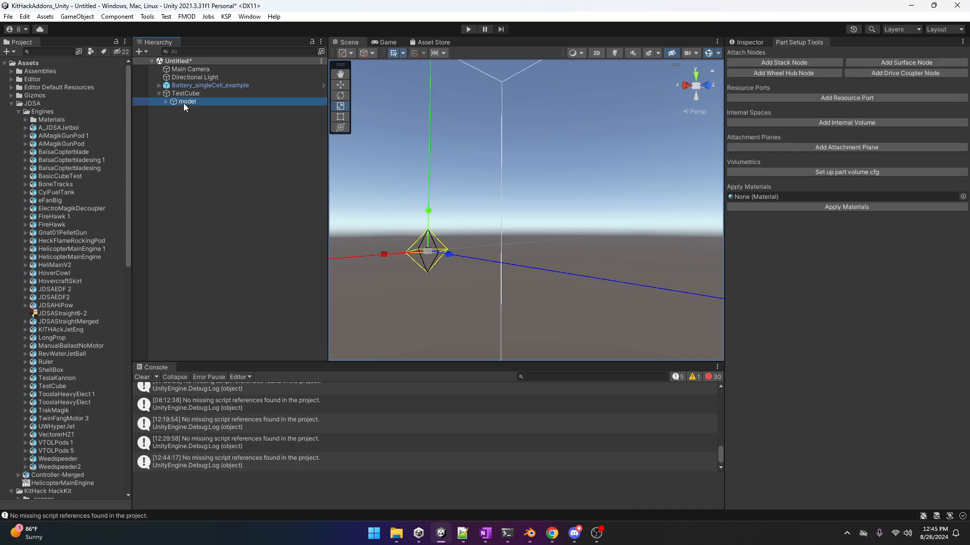
left_click(165, 101)
left_click(193, 109)
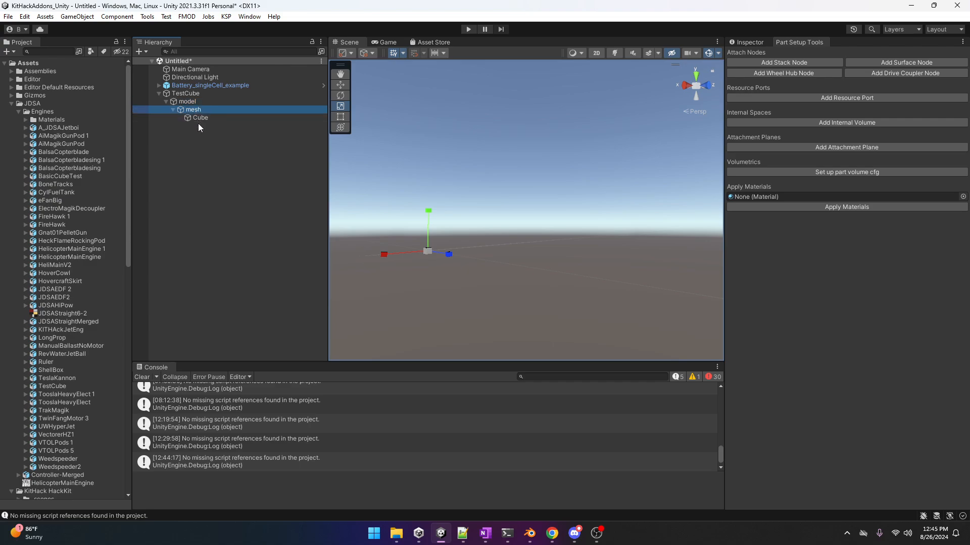
left_click(198, 118)
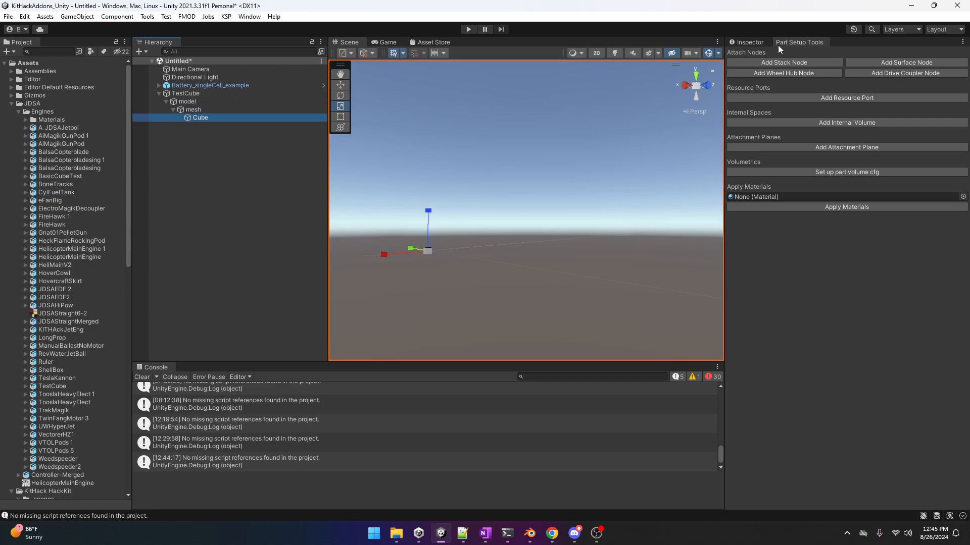
left_click(750, 44)
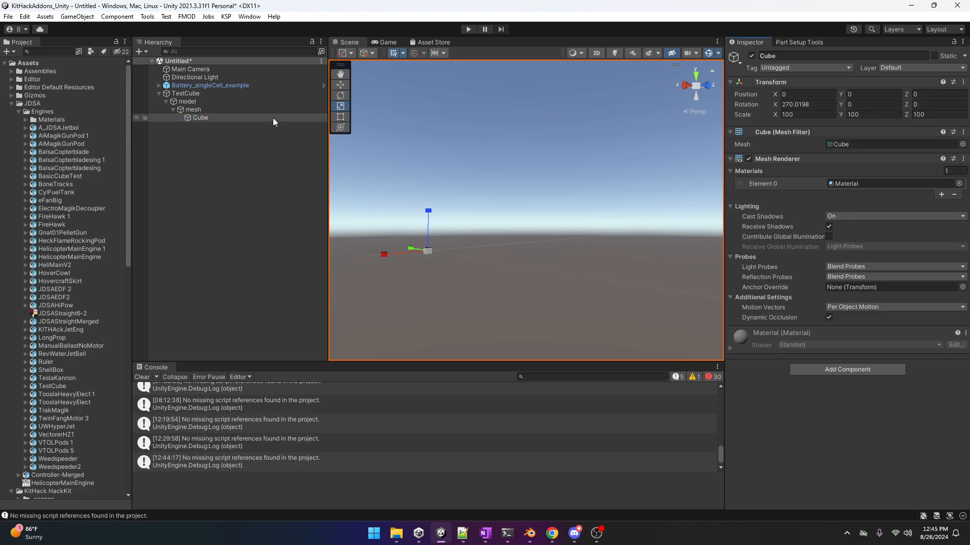
left_click(202, 92)
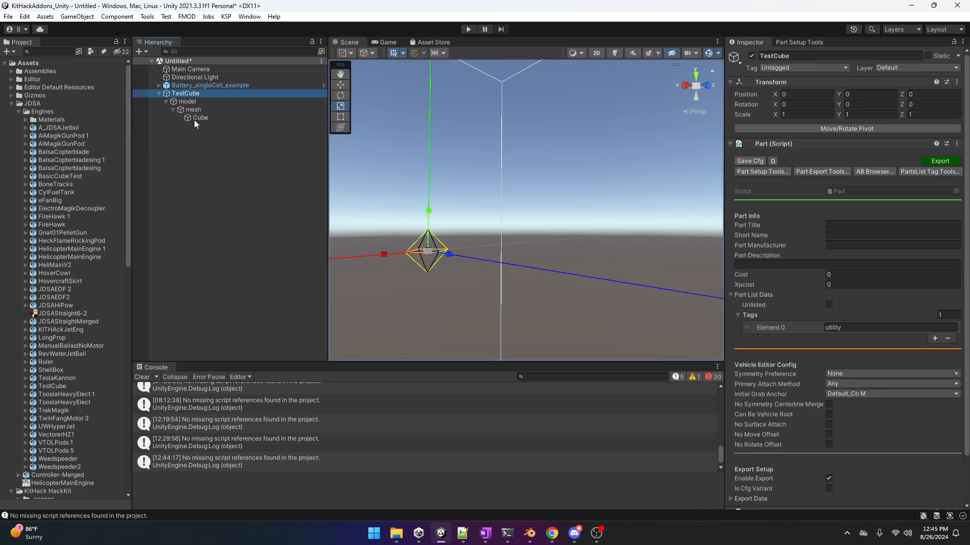
Nest Battery_singleCell_example temporarily under TestCube's model to set its position to 0, 0, 0, returning it to the scene's root level above TestCube.
left_click(190, 85)
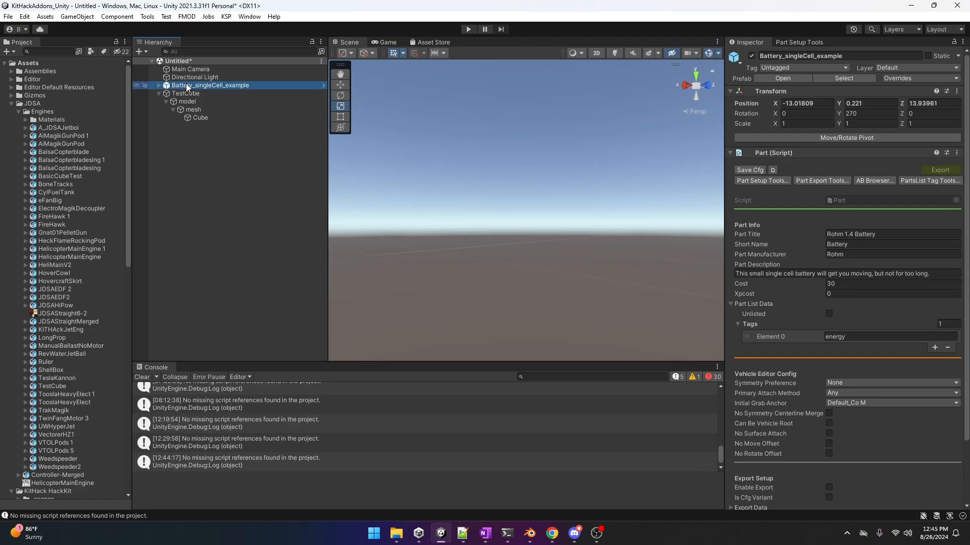
left_click_drag(187, 87, 192, 106)
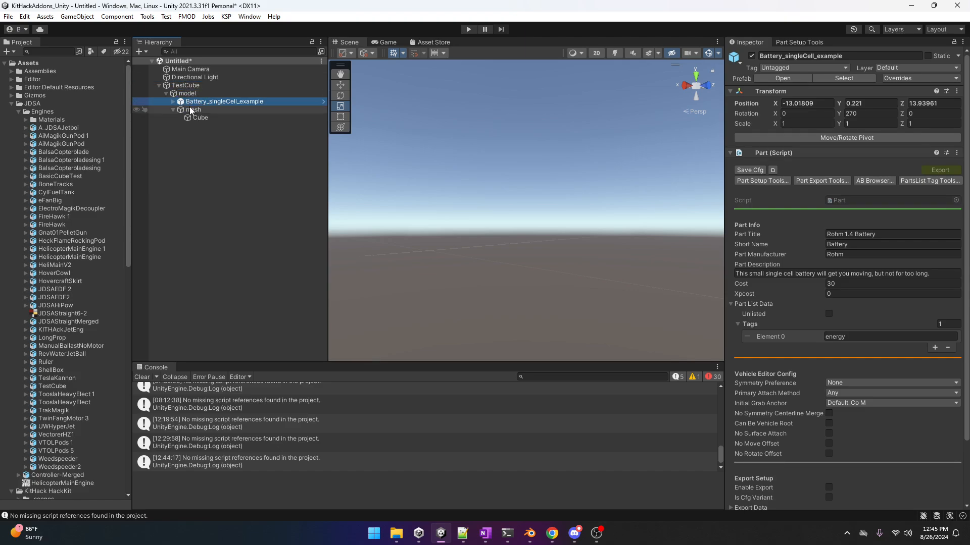
left_click(828, 104)
type("0")
key("Tab")
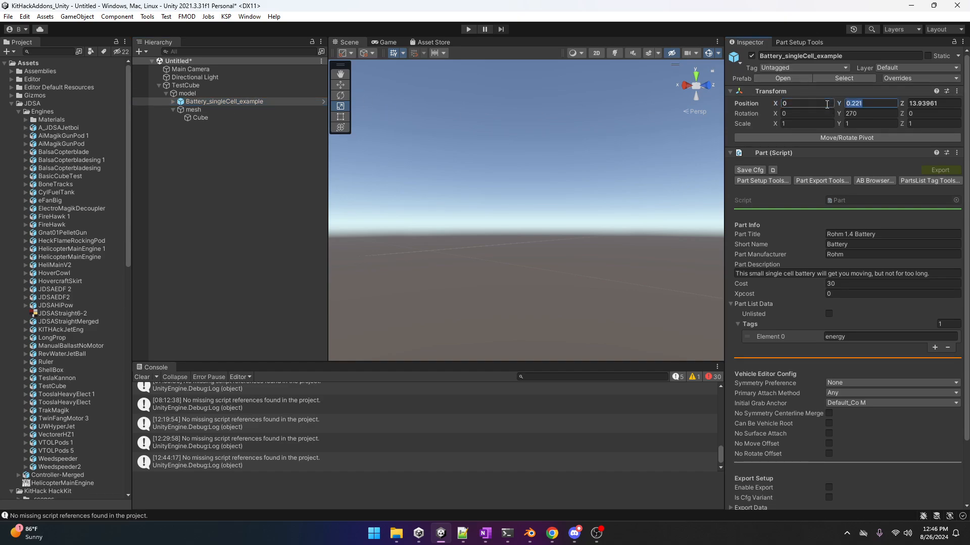
type("0")
key("Tab")
type("0")
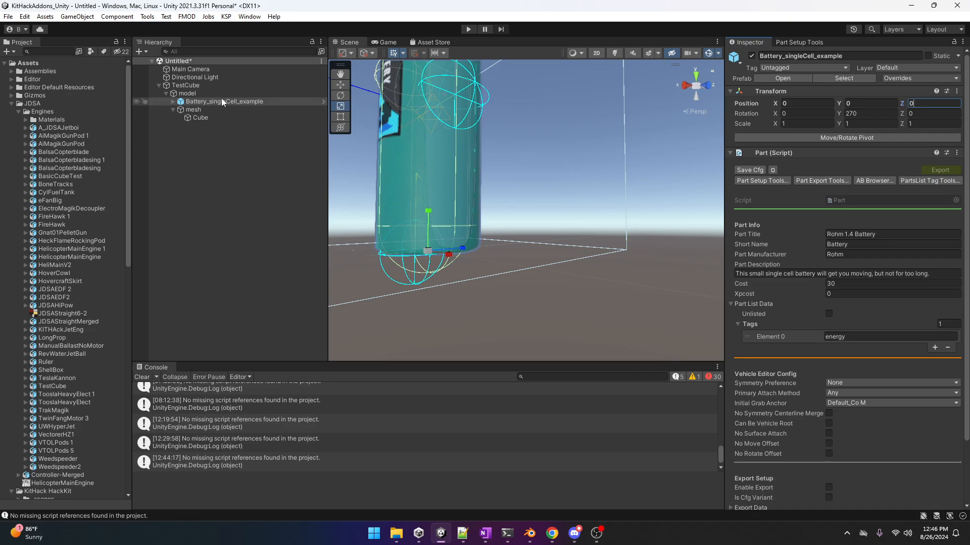
left_click_drag(195, 102, 193, 80)
Examine the script components on TestCube, especially the Part script's part info, tags and vehicle editor settings.
left_click(186, 93)
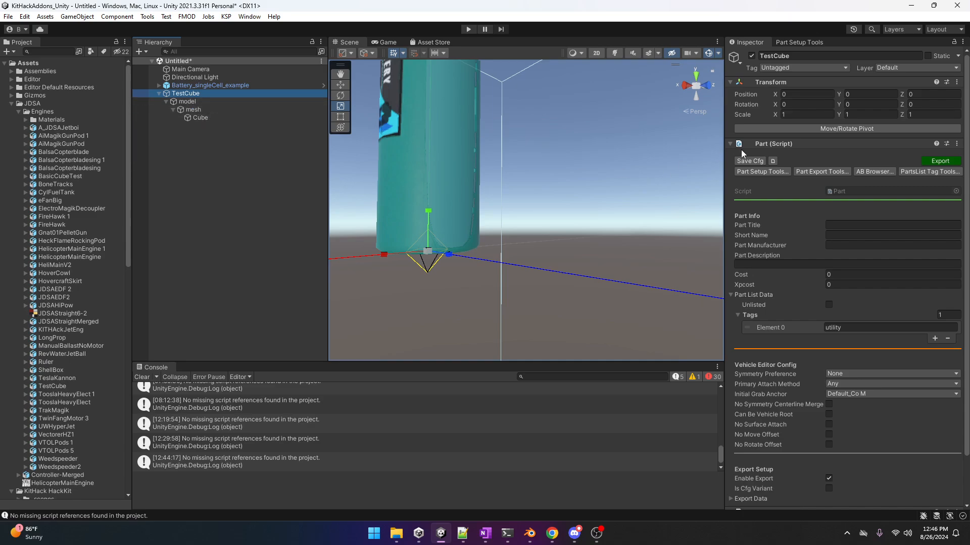
left_click(730, 143)
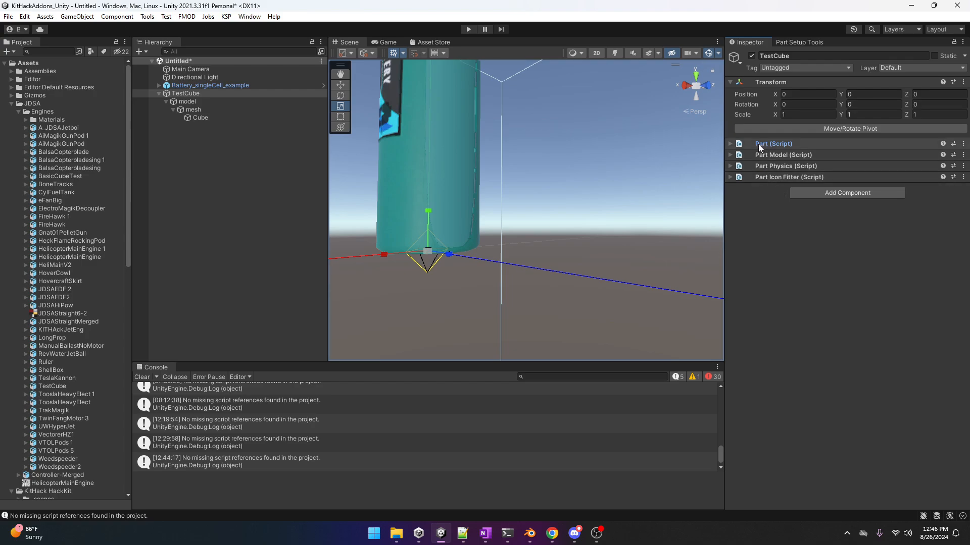
left_click(729, 144)
scroll(767, 211, "down", 2)
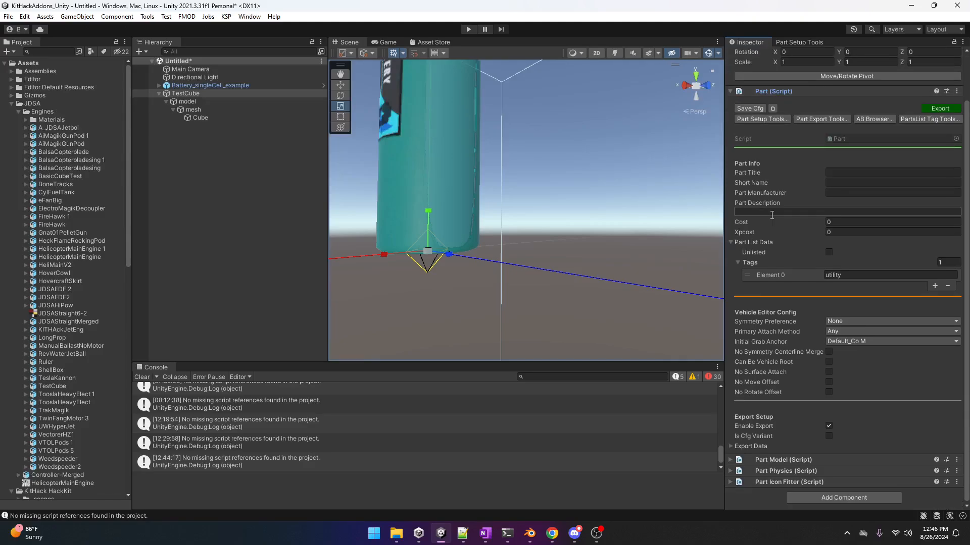
Examine the Part Model and Part Physics script settings on TestCube, leaving all its script components collapsed.
left_click(730, 461)
scroll(758, 444, "down", 1)
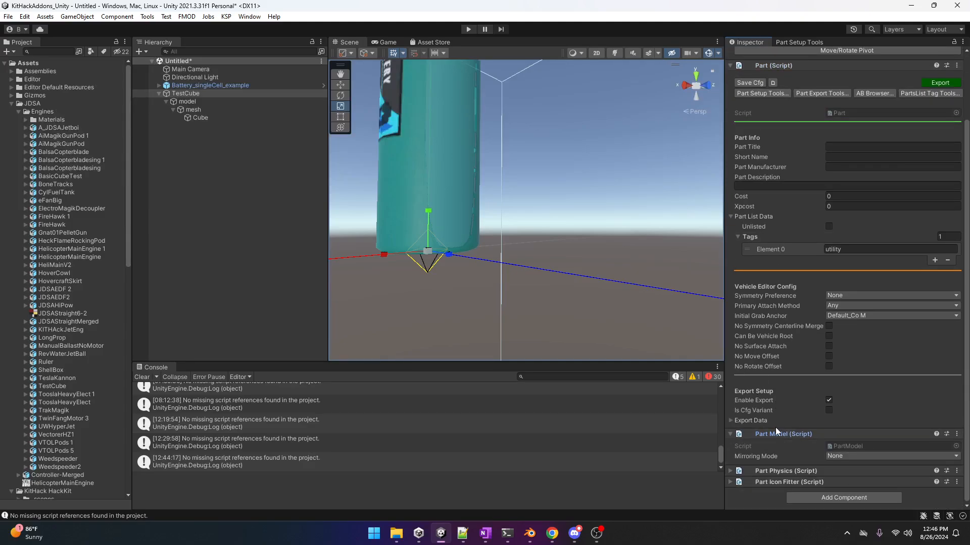
left_click(728, 473)
scroll(764, 434, "down", 2)
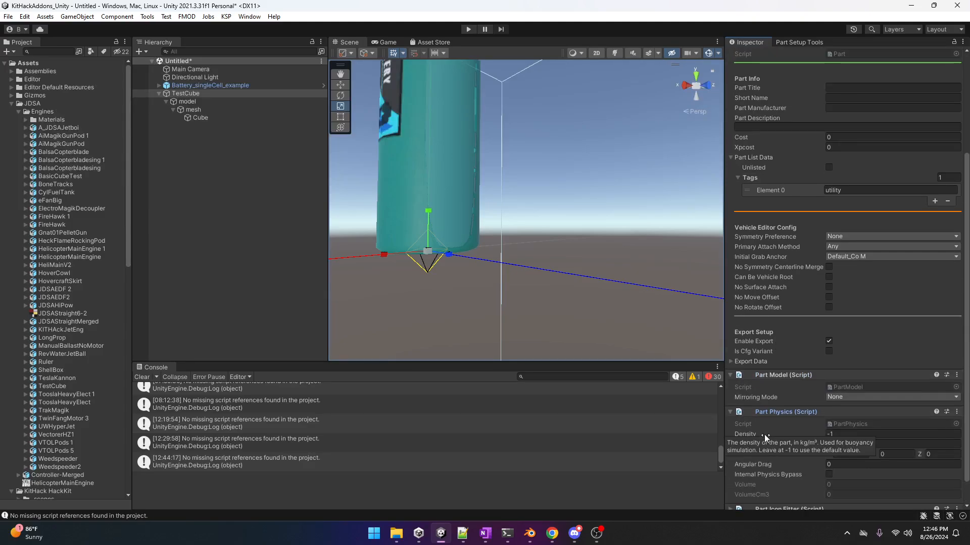
left_click(732, 412)
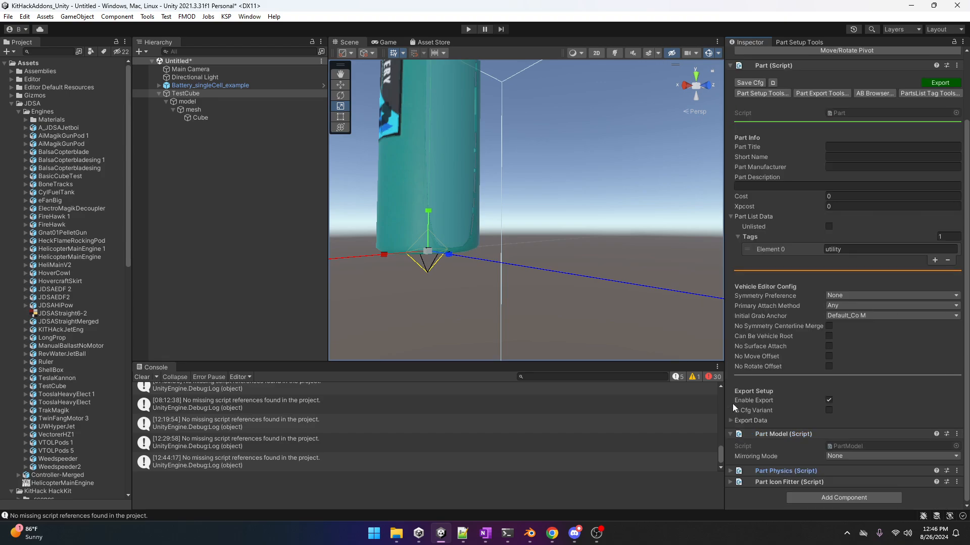
left_click(730, 434)
scroll(760, 282, "up", 2)
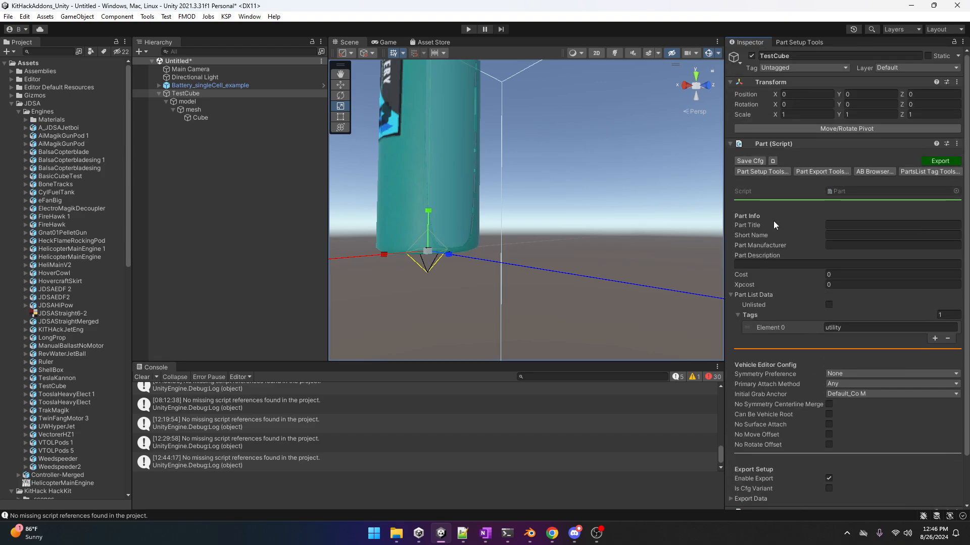
left_click(730, 143)
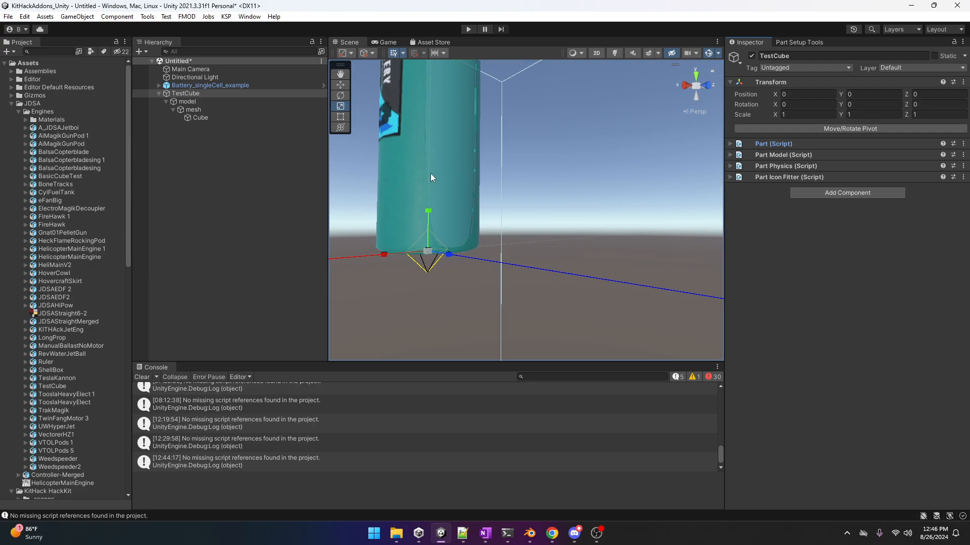
Scale TestCube's mesh object down uniformly to about 0.0356 on all axes with the Scale tool, using the battery as size reference.
left_click(193, 93)
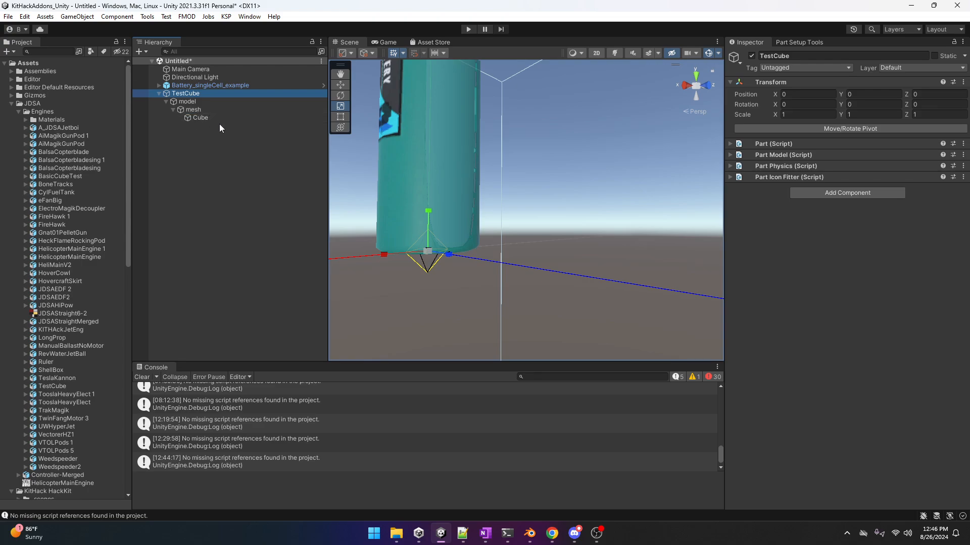
left_click(198, 108)
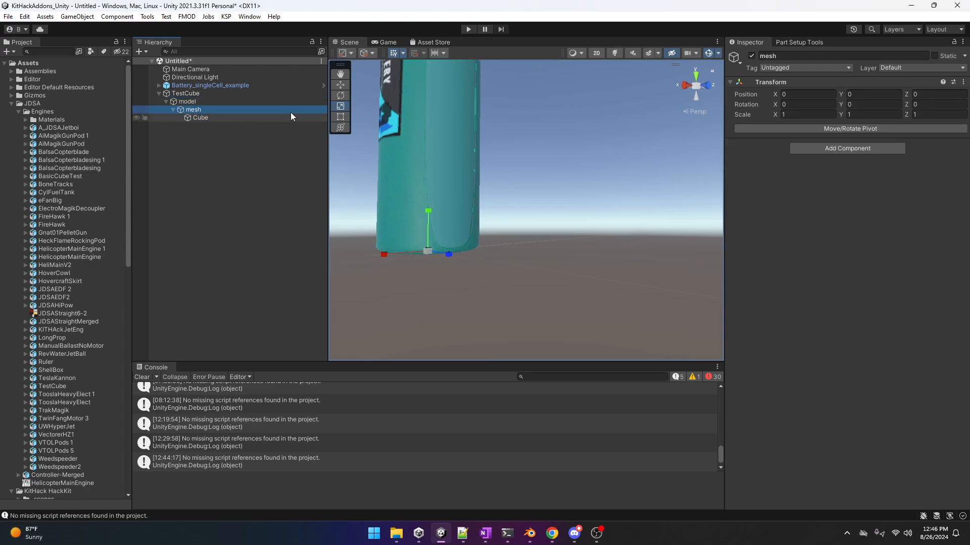
left_click(341, 107)
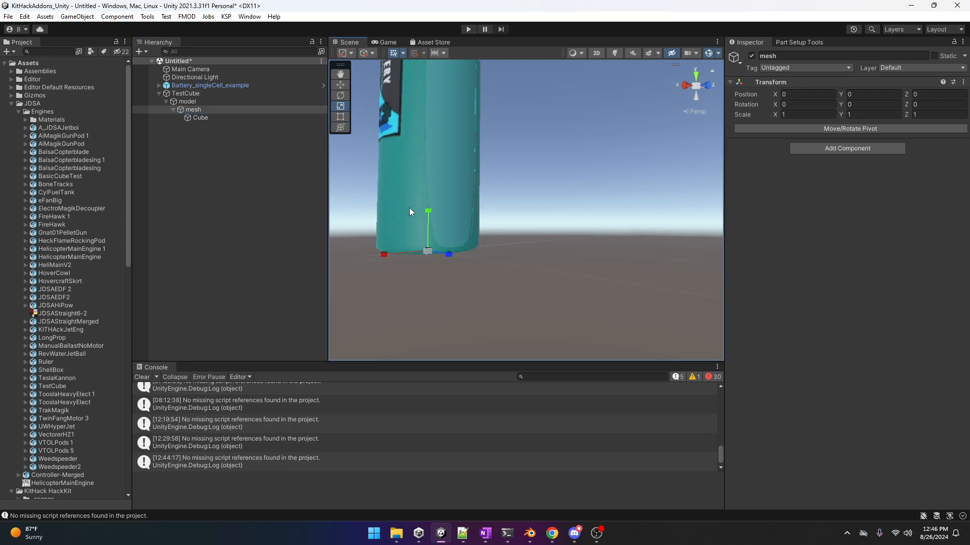
left_click(340, 74)
left_click(340, 84)
left_click(344, 96)
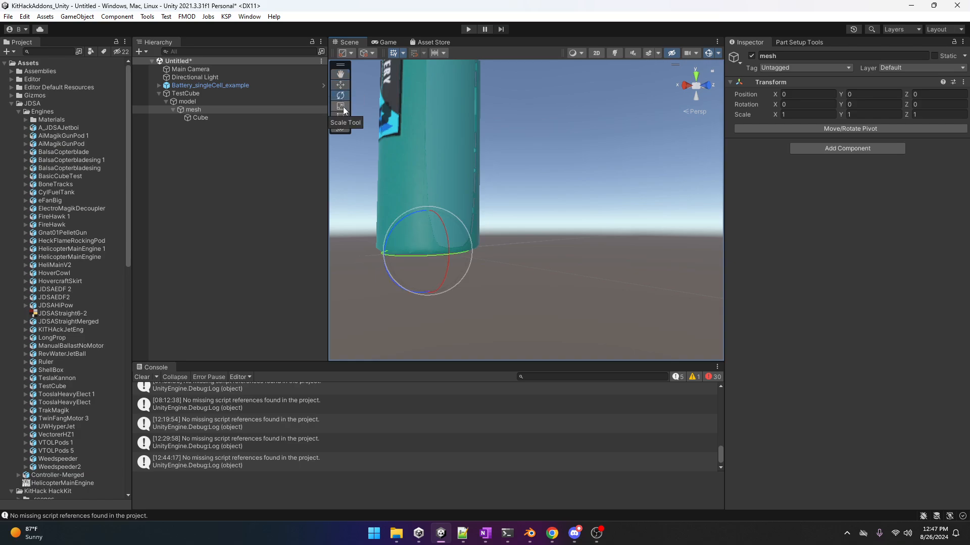
left_click(342, 107)
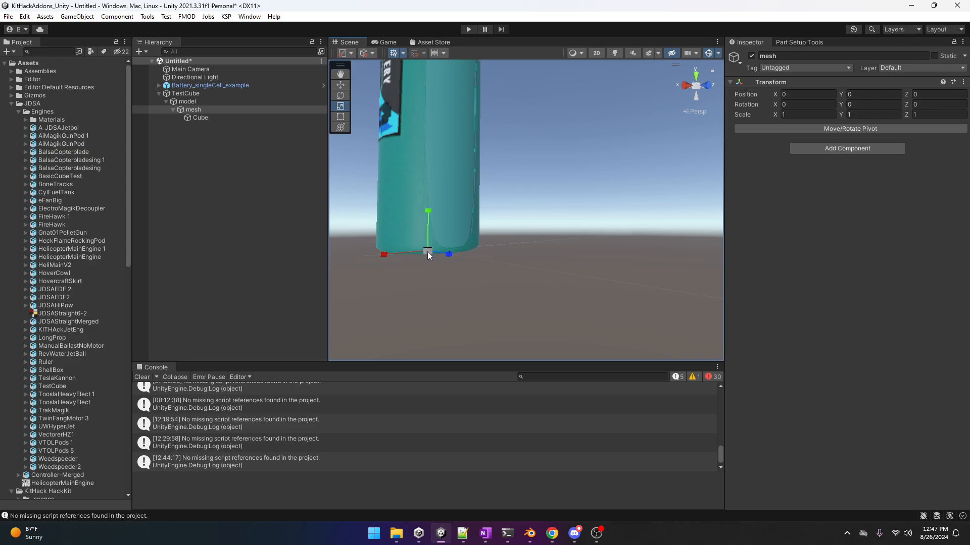
left_click_drag(427, 251, 431, 294)
left_click_drag(427, 252, 439, 305)
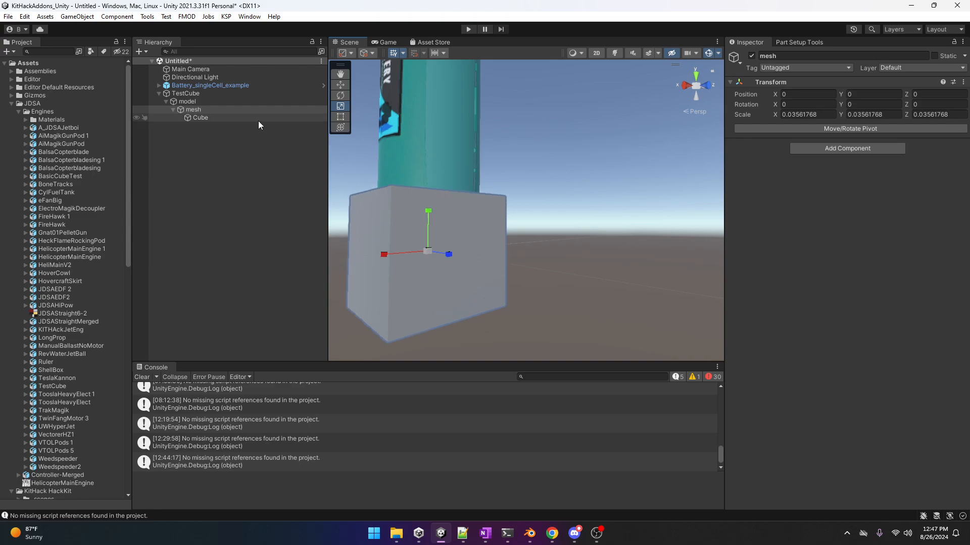
Delete the Battery_singleCell_example reference object from the scene.
left_click(198, 84)
right_click(198, 84)
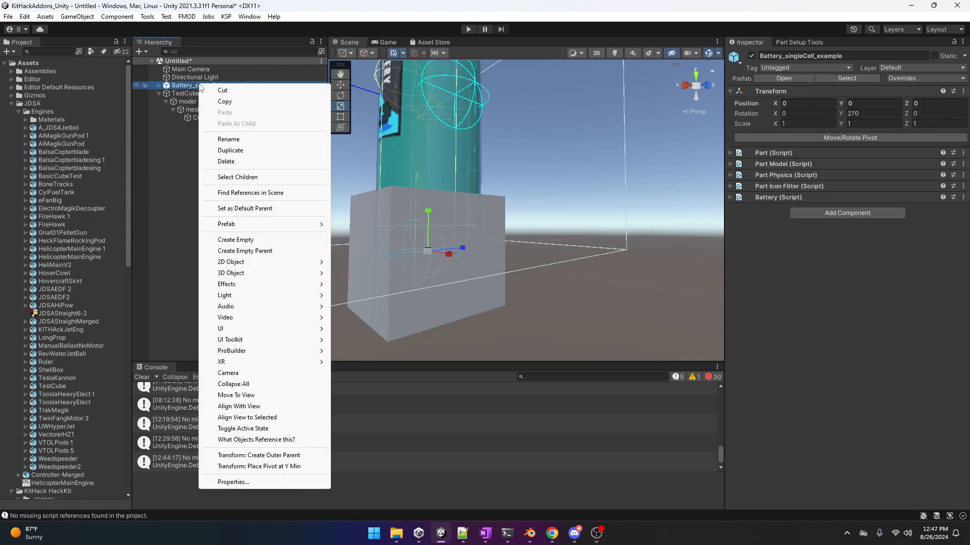
left_click(232, 160)
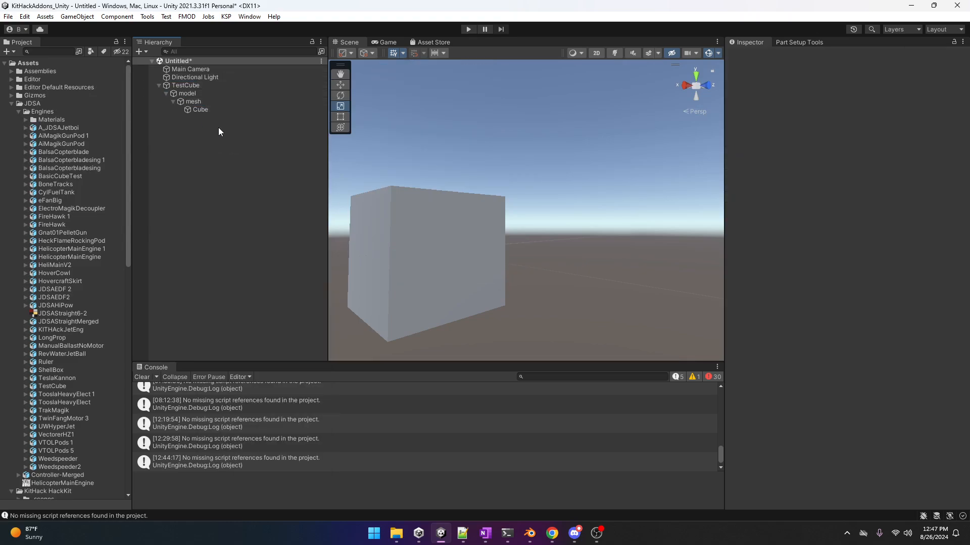
Duplicate the Cube under TestCube's mesh object and nest the copy inside the original Cube.
scroll(402, 138, "down", 2)
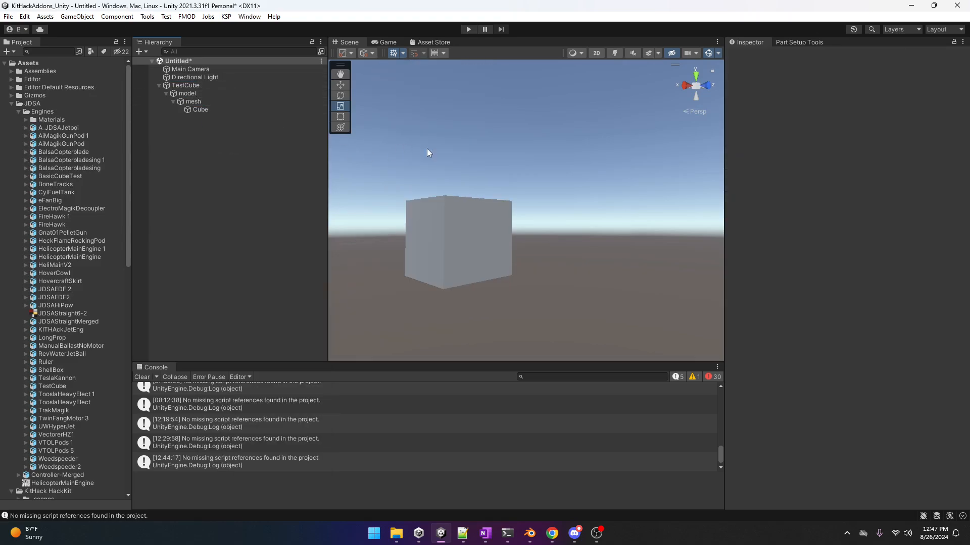
left_click(197, 102)
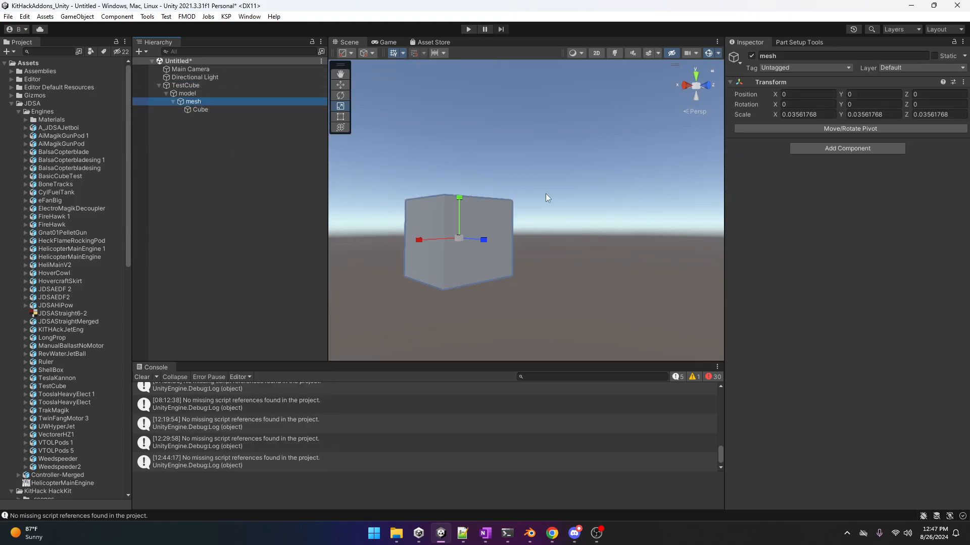
left_click(199, 110)
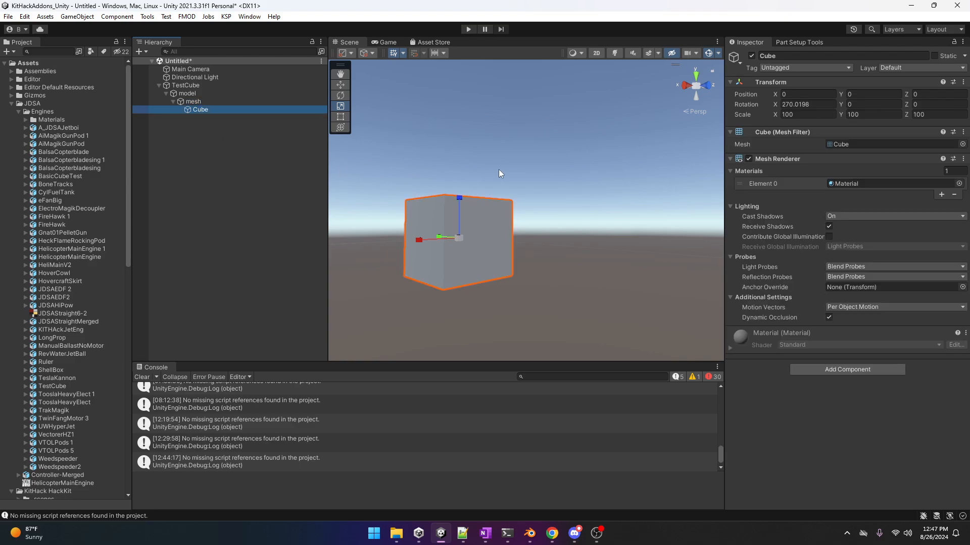
mouse_move(556, 195)
middle_mouse_down()
mouse_move(563, 177)
mouse_move(553, 183)
middle_mouse_up()
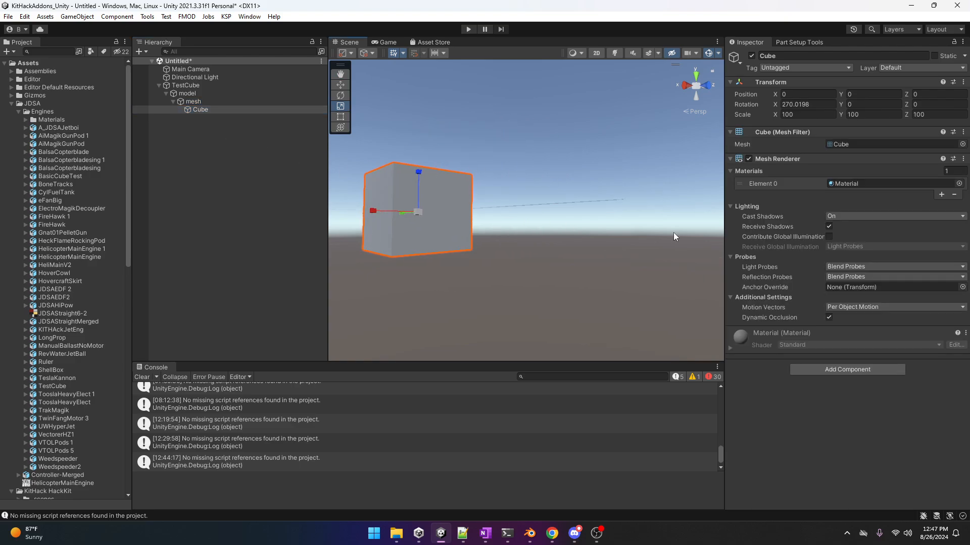
right_click(201, 108)
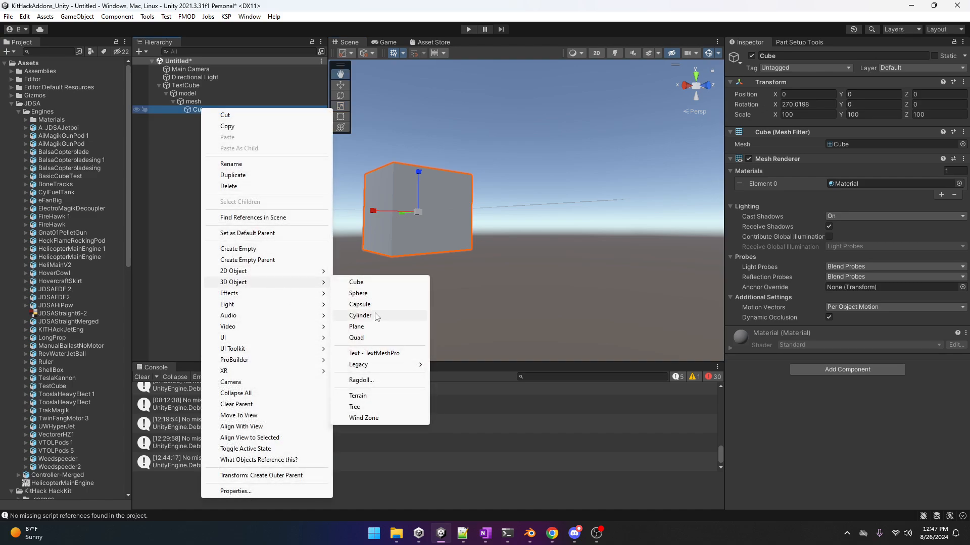
left_click(240, 177)
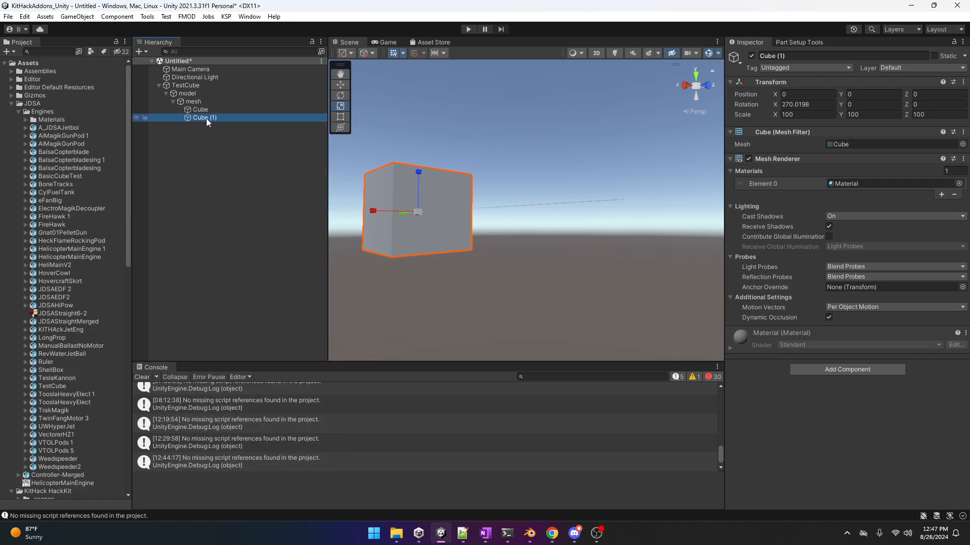
left_click_drag(204, 117, 204, 110)
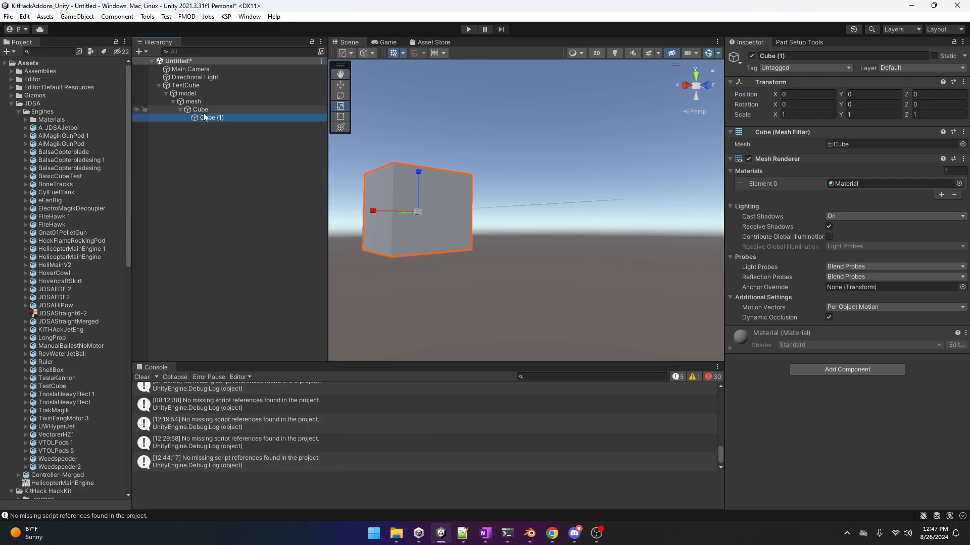
Rename the nested copy of the Cube to col.
left_click(211, 117)
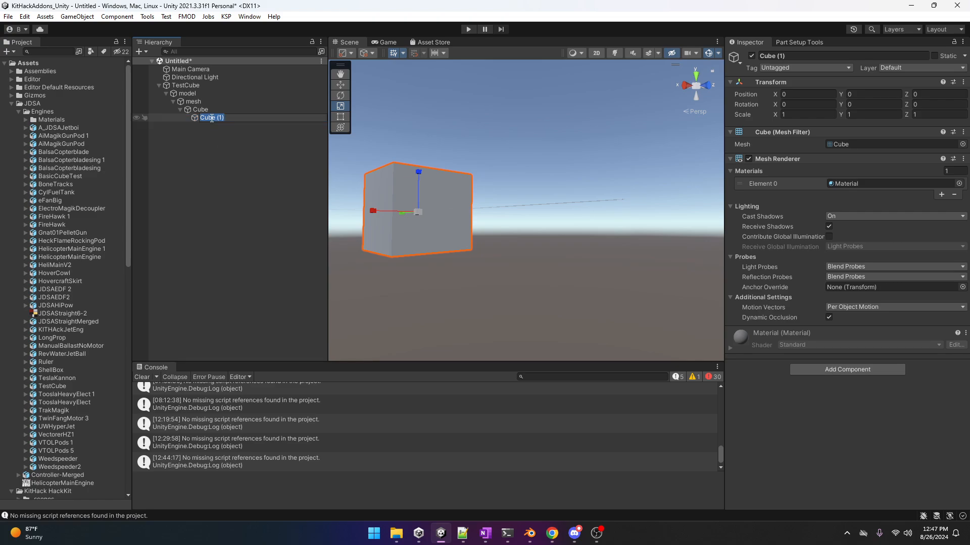
type("col")
key("Return")
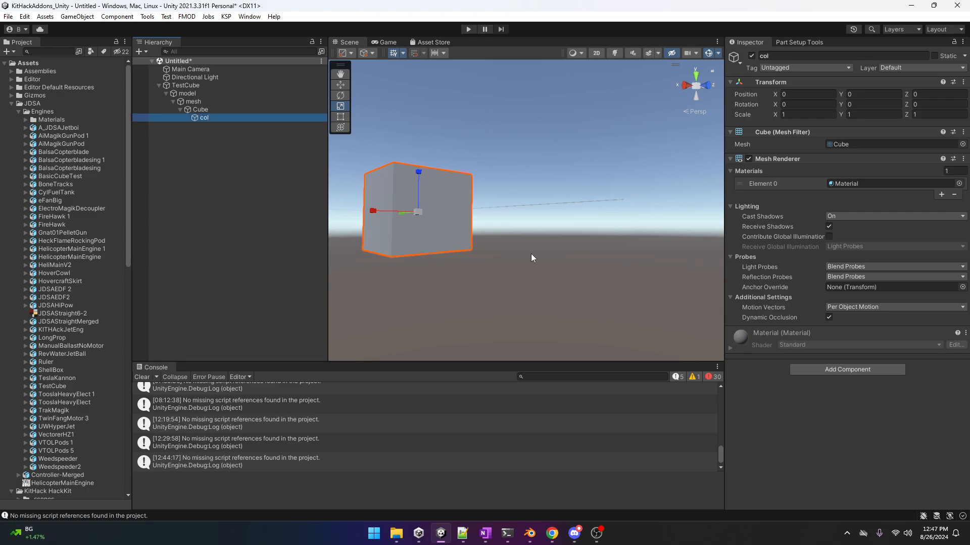
Add a Box Collider component to the col object and remove its Mesh Renderer.
left_click(841, 371)
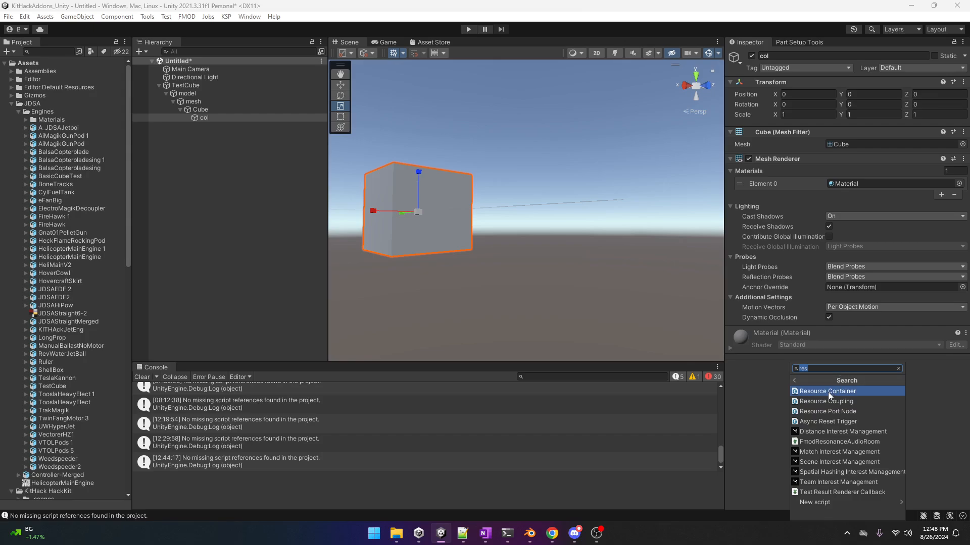
key("BackSpace")
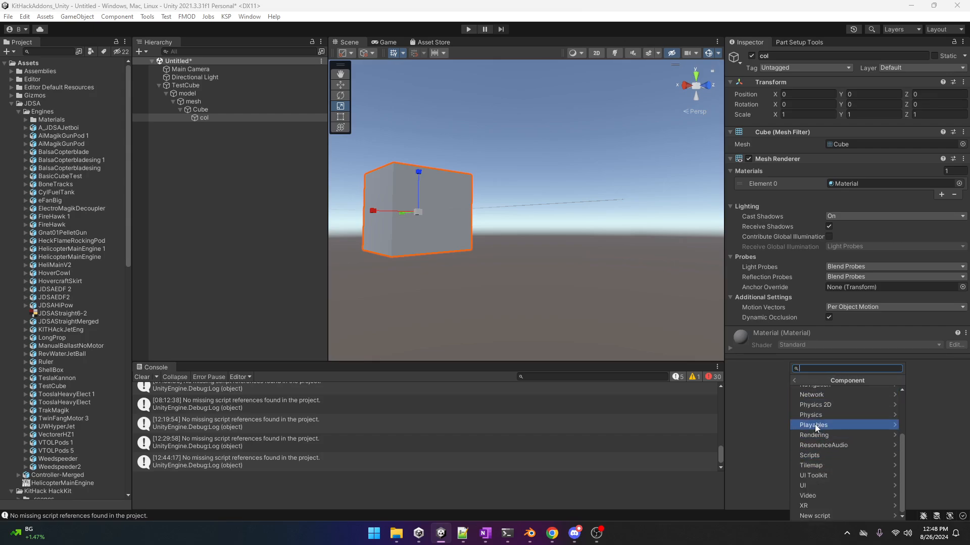
left_click(801, 415)
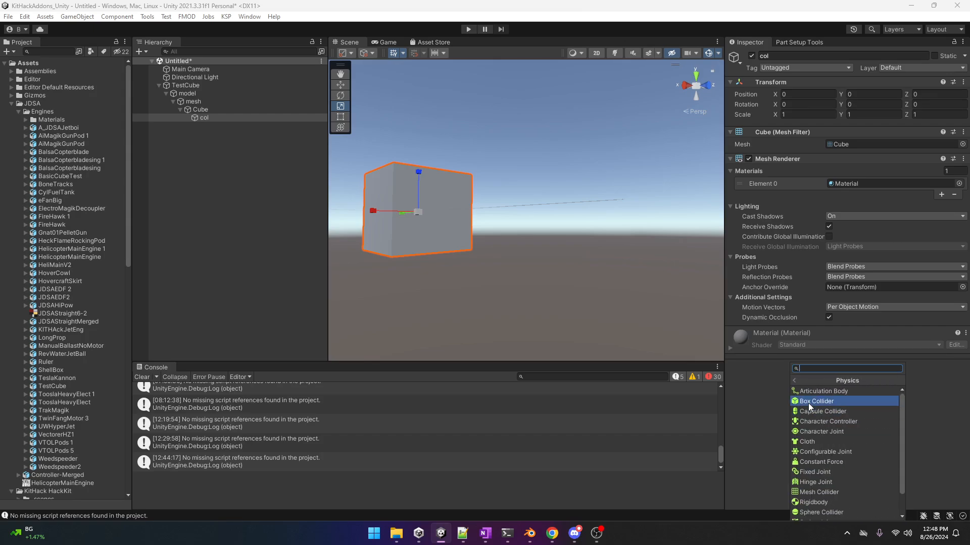
left_click(808, 403)
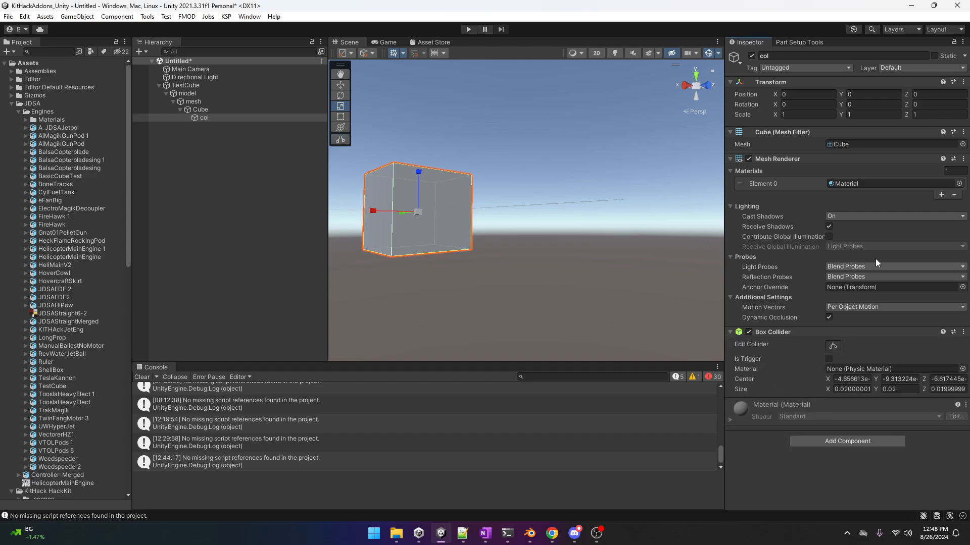
right_click(941, 161)
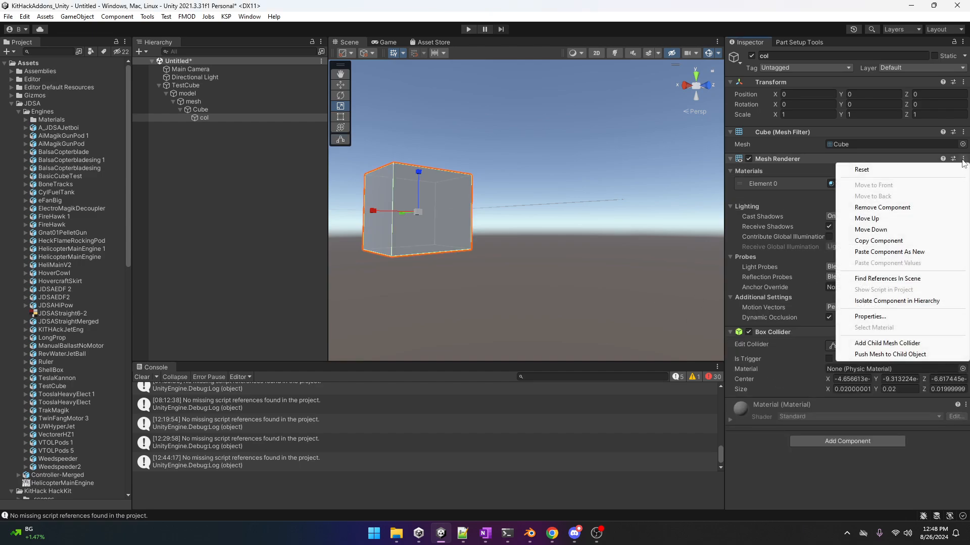
left_click(891, 207)
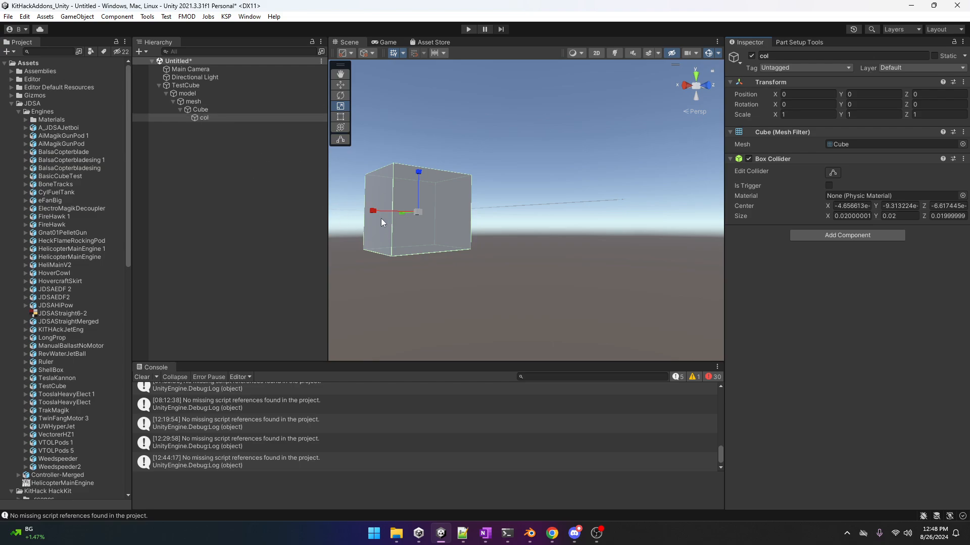
Compare the components of Cube and its nested col object, leaving the Cube and mesh hierarchies collapsed.
left_click(204, 110)
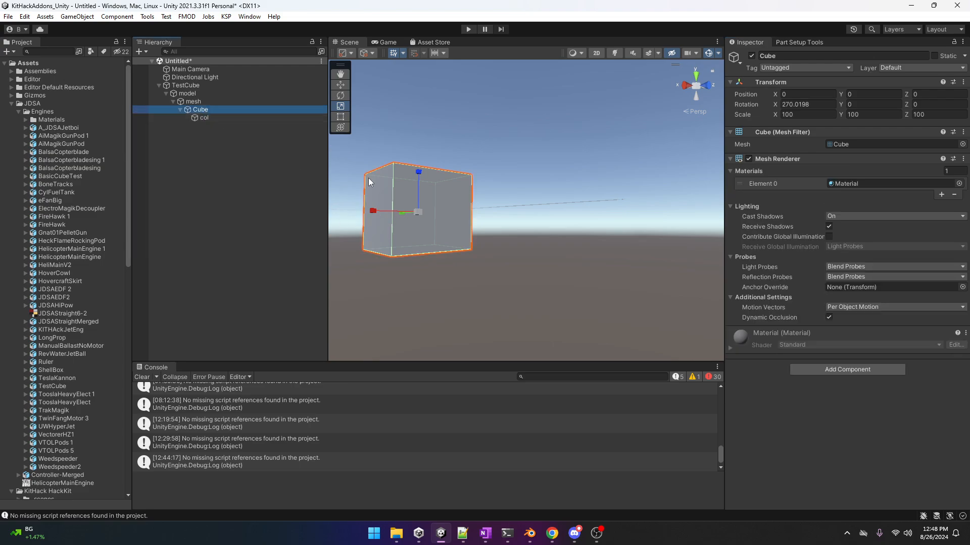
left_click(203, 118)
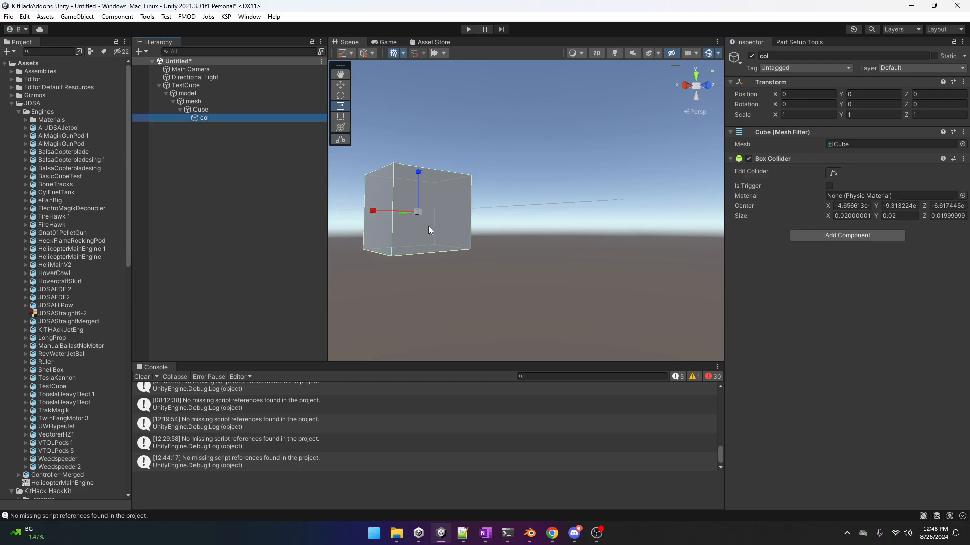
left_click(200, 108)
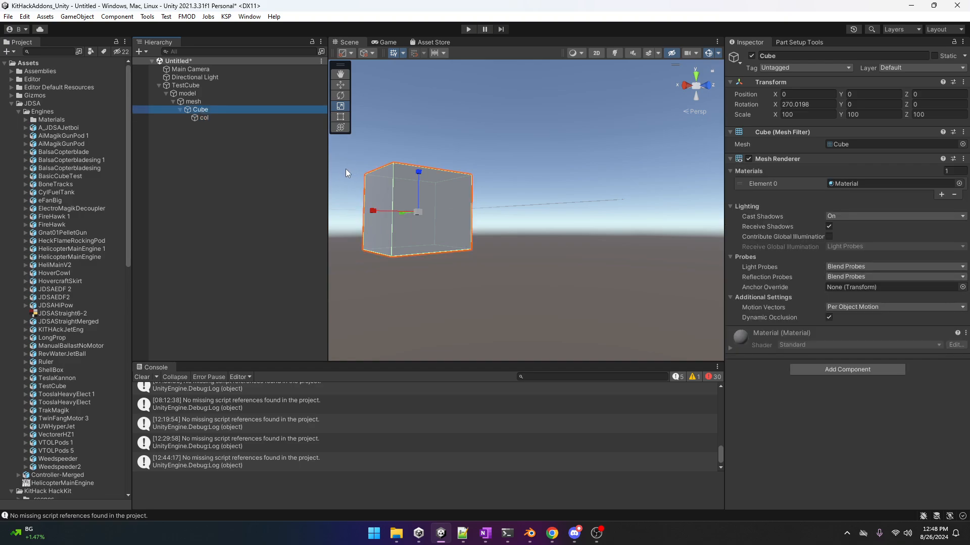
left_click(202, 117)
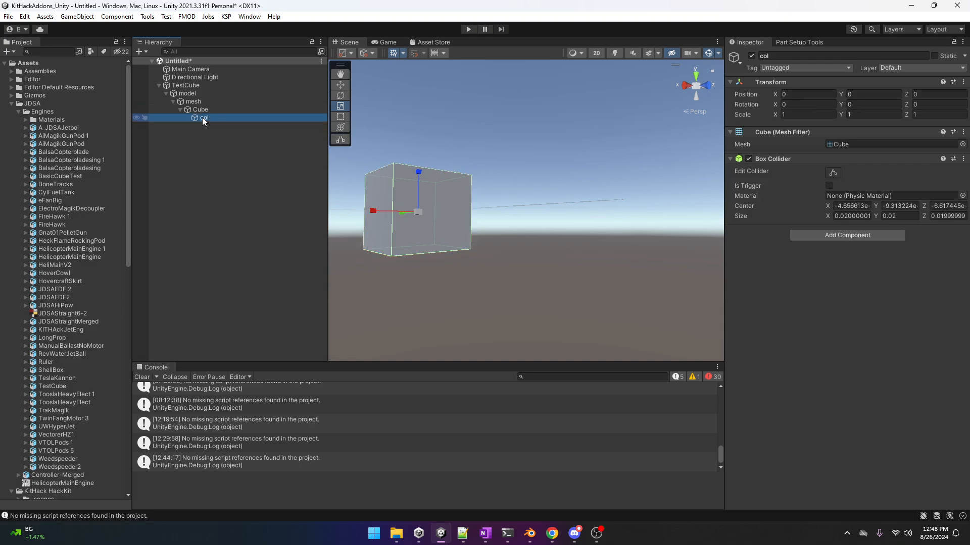
left_click(199, 110)
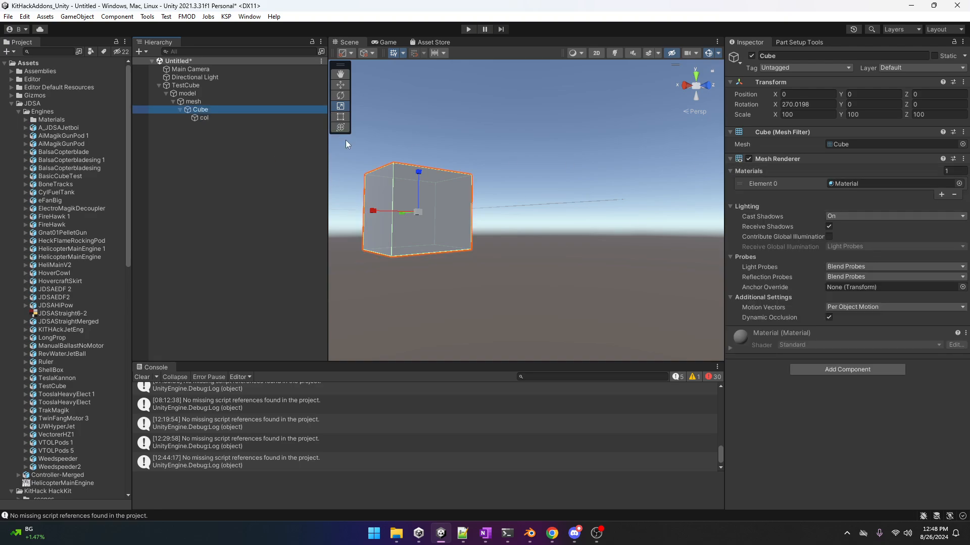
left_click(180, 110)
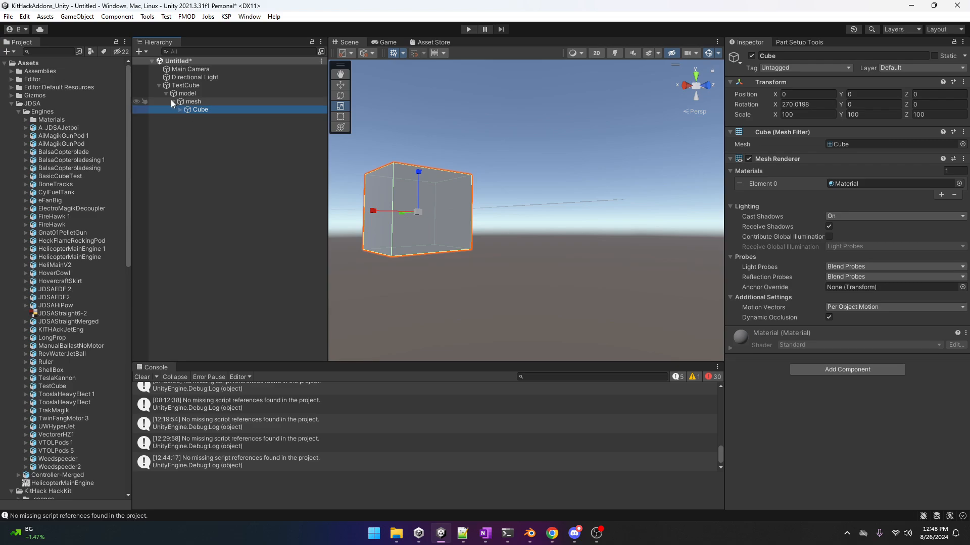
left_click(172, 101)
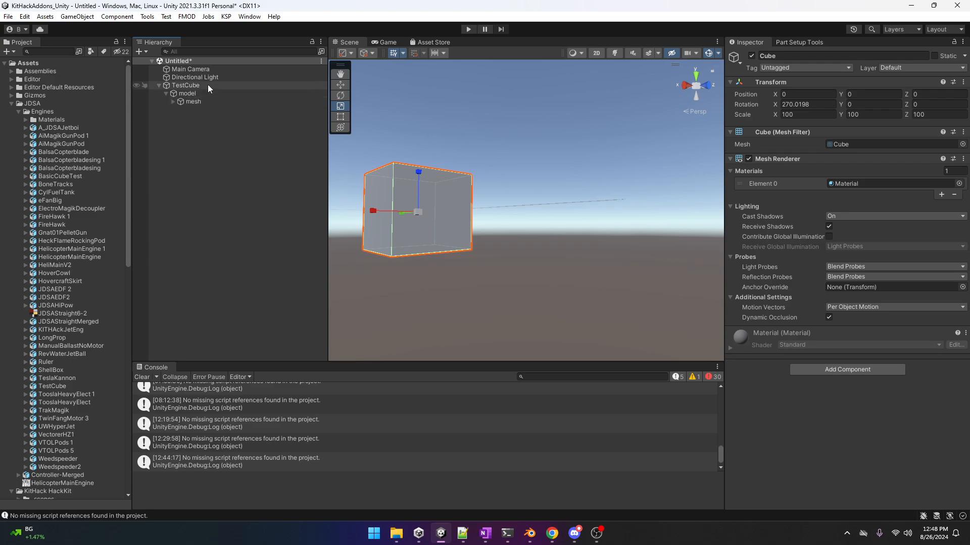
Add a resource port of type fuel to the TestCube part.
left_click(166, 94)
left_click(186, 86)
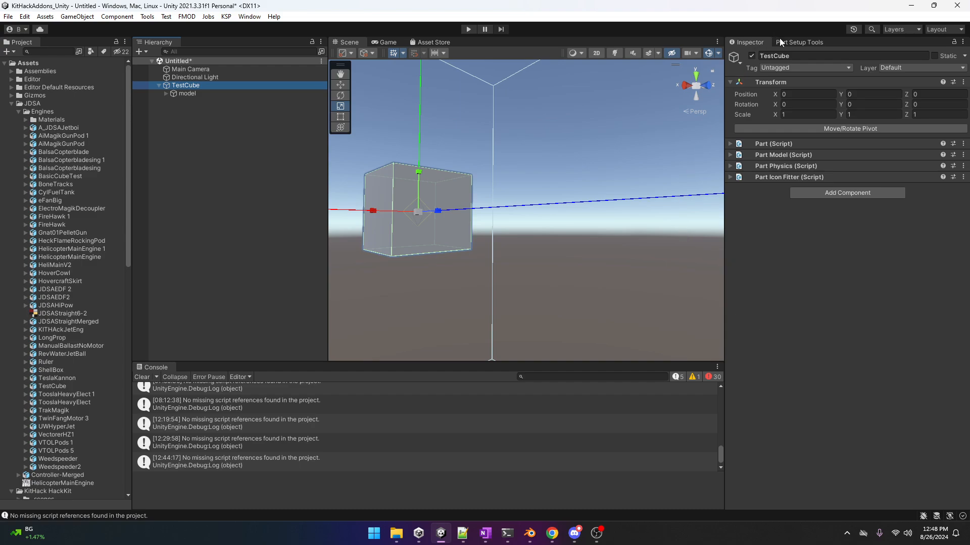
left_click(803, 42)
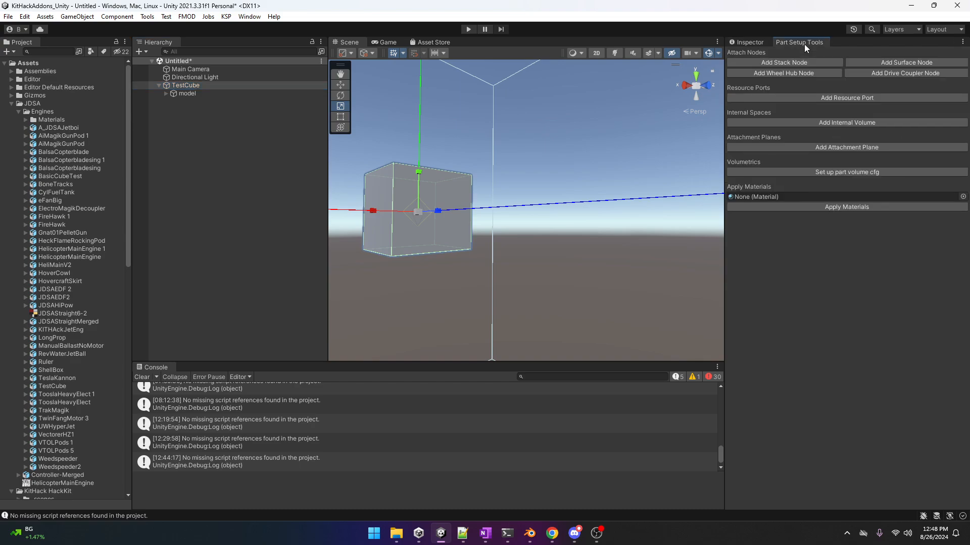
left_click(834, 98)
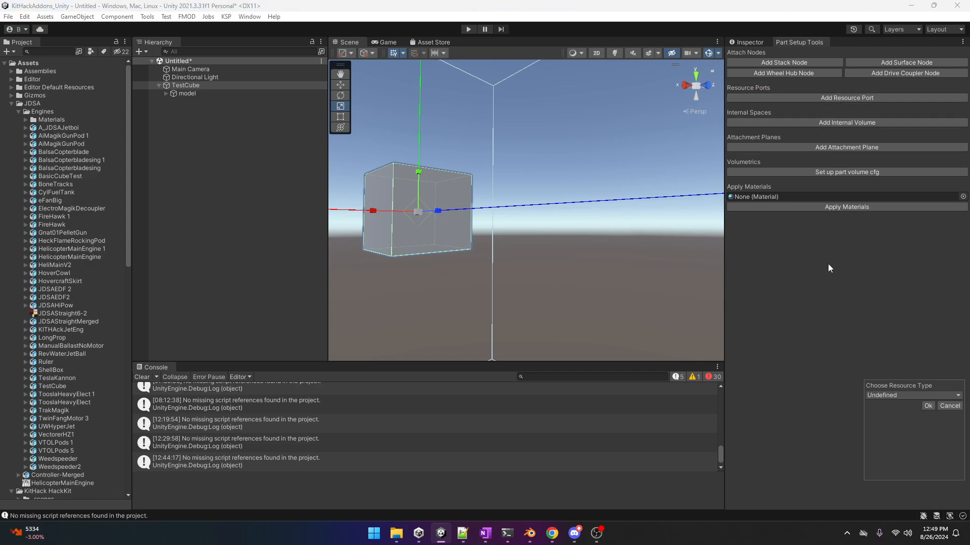
left_click(878, 396)
left_click(888, 418)
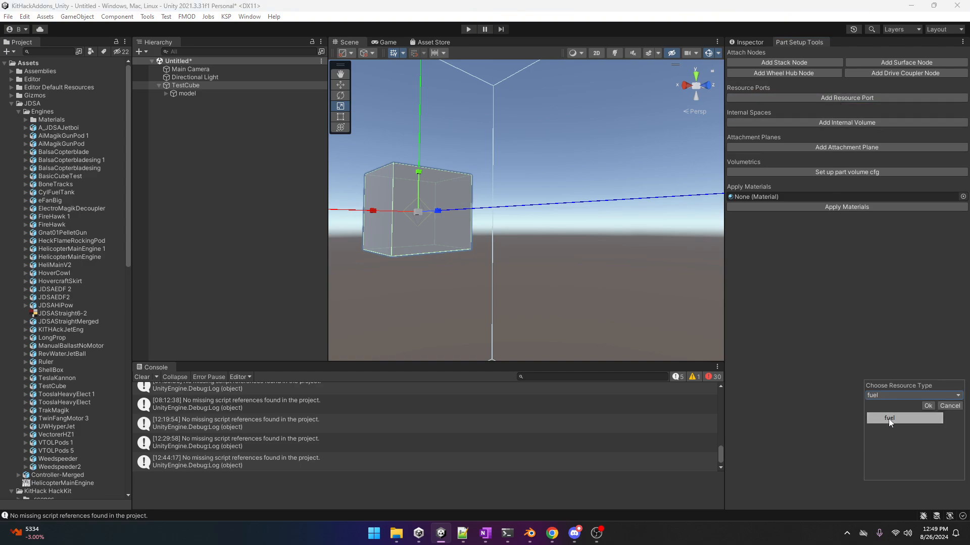
left_click(927, 406)
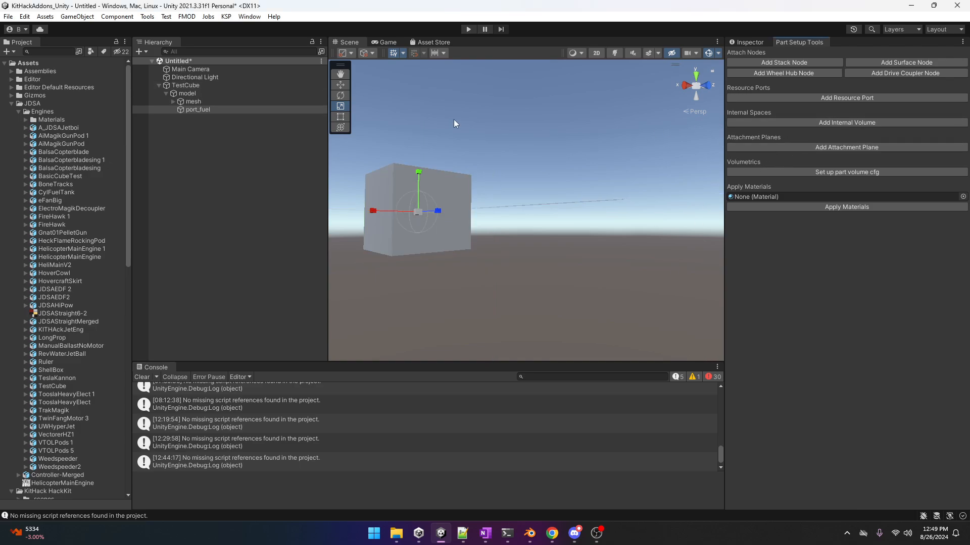
Add a surface attach node to the part with the identifier srf.
left_click(341, 84)
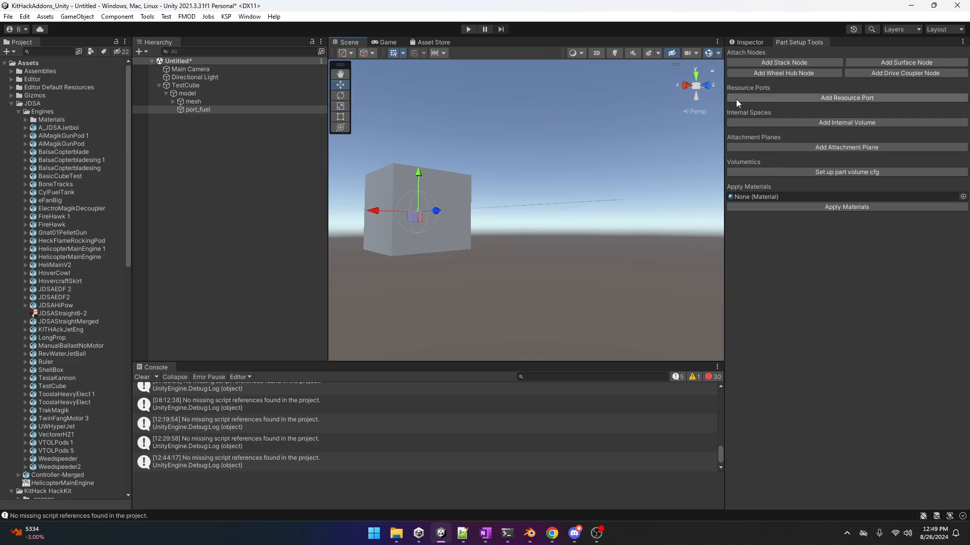
left_click(904, 62)
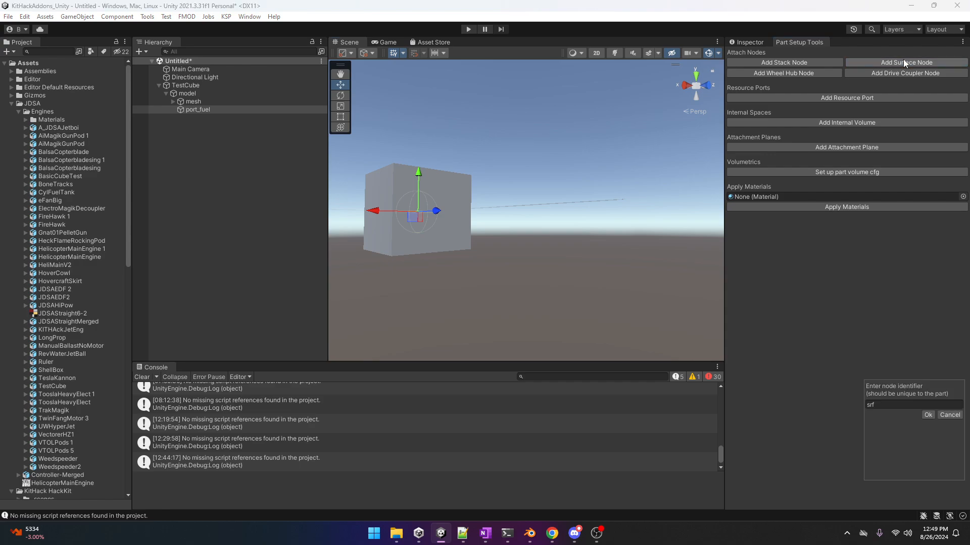
left_click(927, 415)
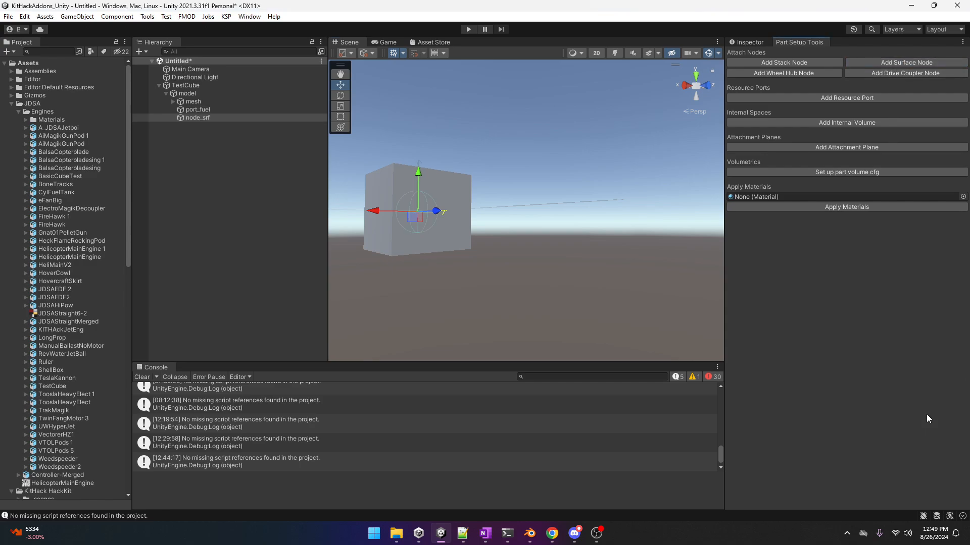
Add a stack attach node with the identifier stack and move it along X onto the cube's side face, at about 0.035.
left_click(788, 62)
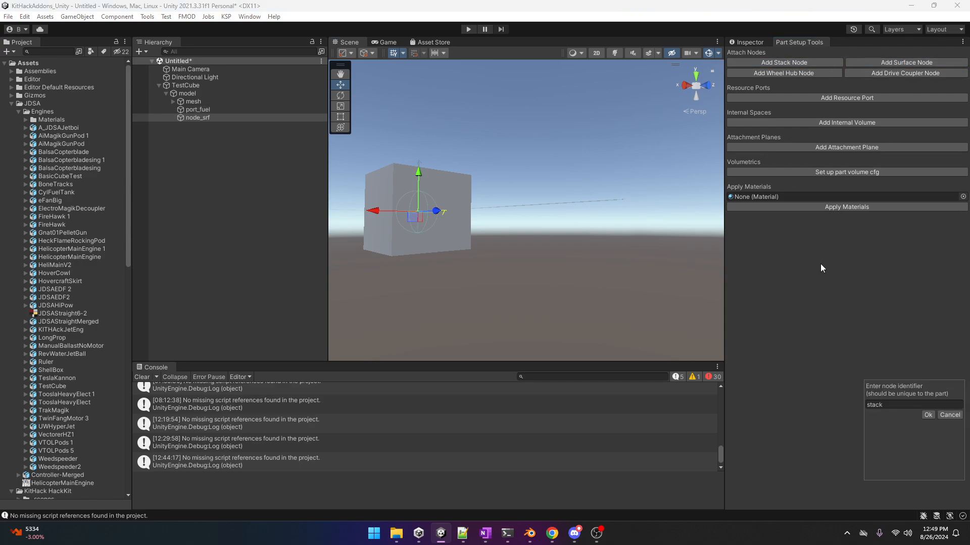
left_click(928, 415)
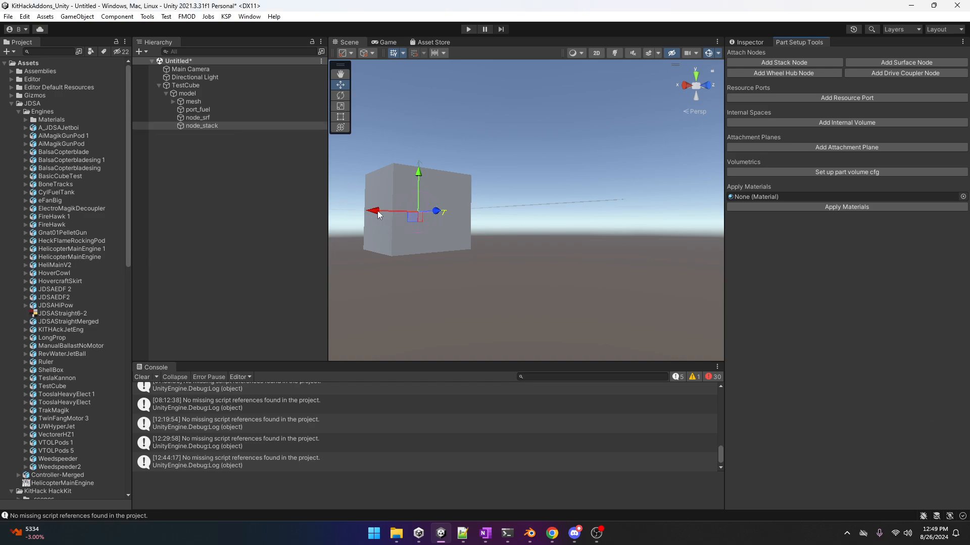
left_click_drag(378, 215, 330, 223)
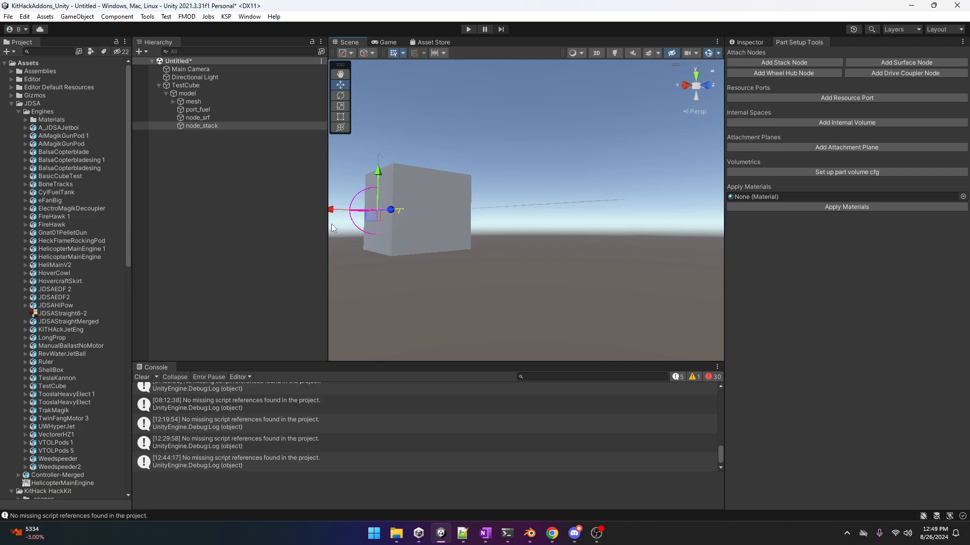
right_click_drag(479, 178, 414, 183)
middle_click_drag(447, 168, 430, 165)
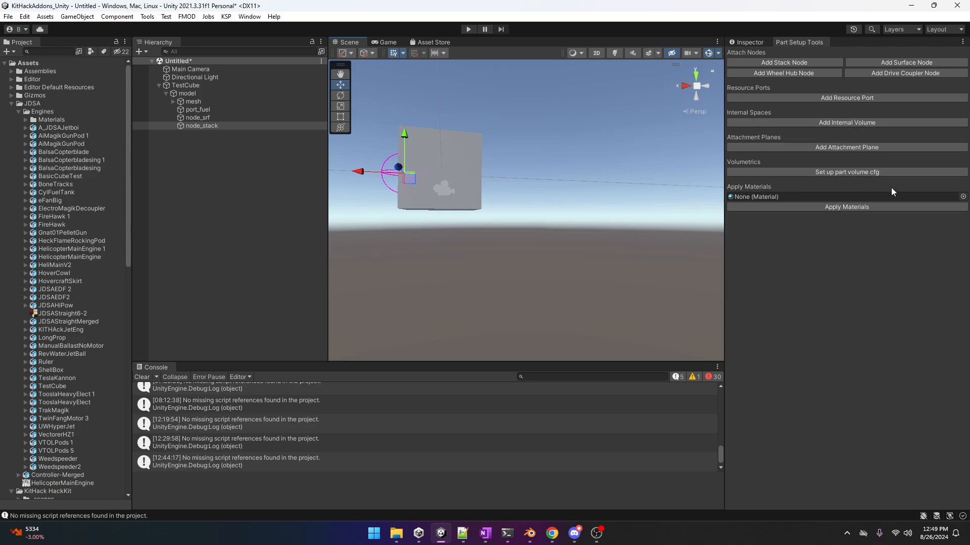
Add another stack attach node with the identifier stack2.
left_click(801, 64)
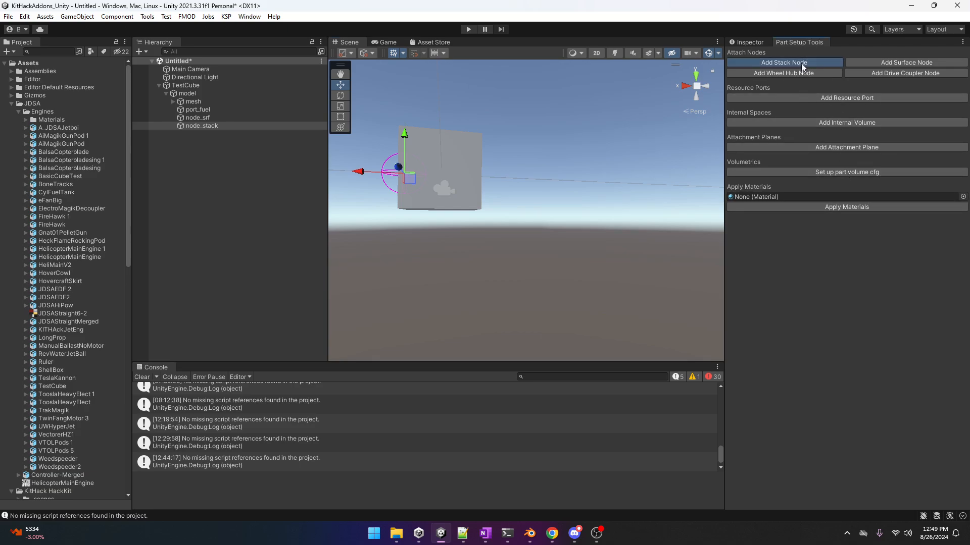
left_click(891, 405)
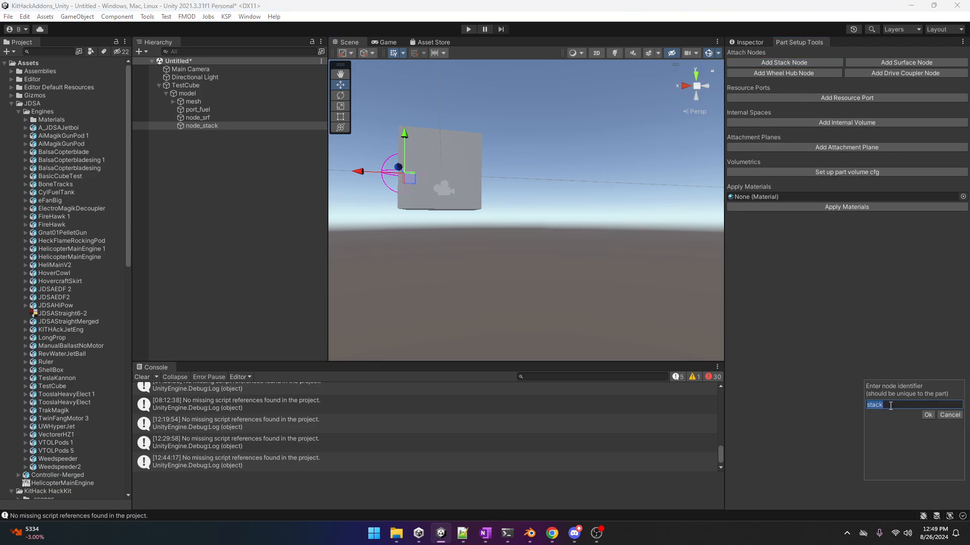
left_click(891, 405)
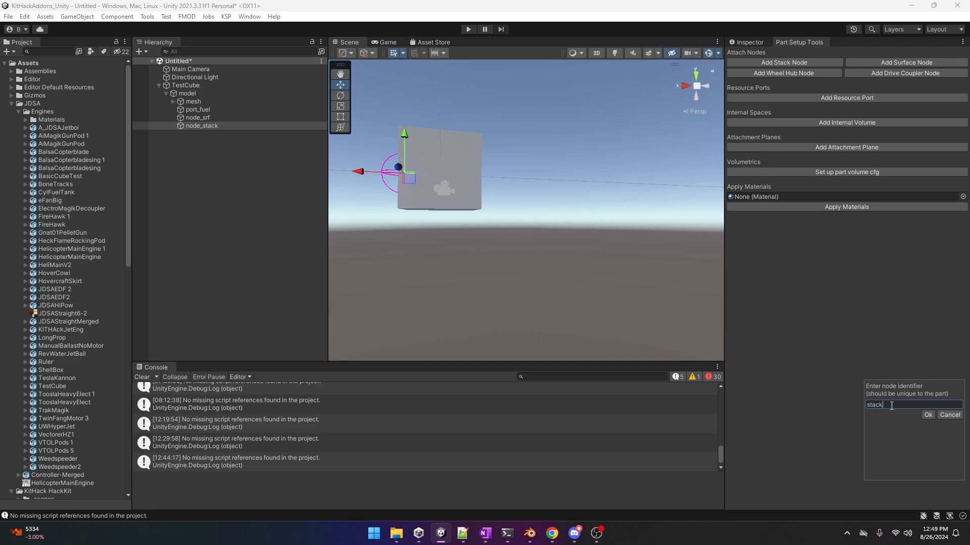
left_click(928, 416)
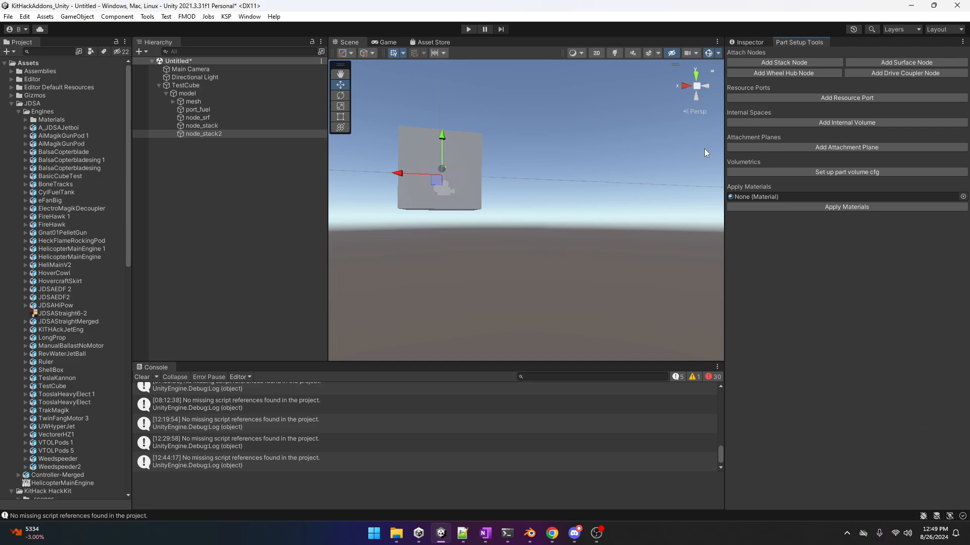
Set node_stack2's Y rotation to 180 and move it to the cube's opposite side face, at about -0.037 on X.
left_click(746, 40)
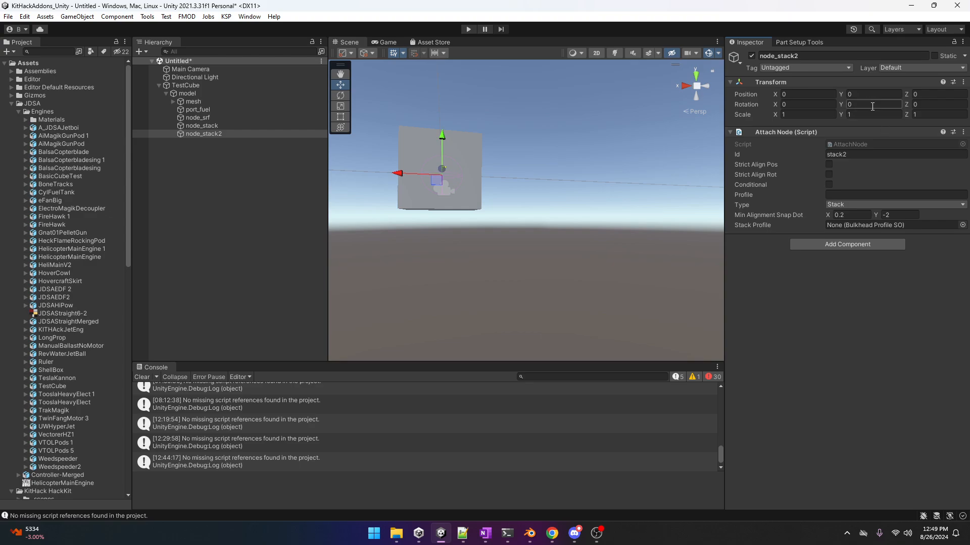
type("180")
middle_click_drag(524, 160, 527, 201)
left_click_drag(470, 288, 508, 291)
right_click_drag(557, 305, 428, 297)
middle_click_drag(657, 344, 486, 297)
right_click_drag(557, 296, 470, 283)
middle_click_drag(528, 285, 553, 253)
scroll(490, 275, "up", 2)
scroll(552, 253, "down", 3)
right_click_drag(553, 253, 597, 271)
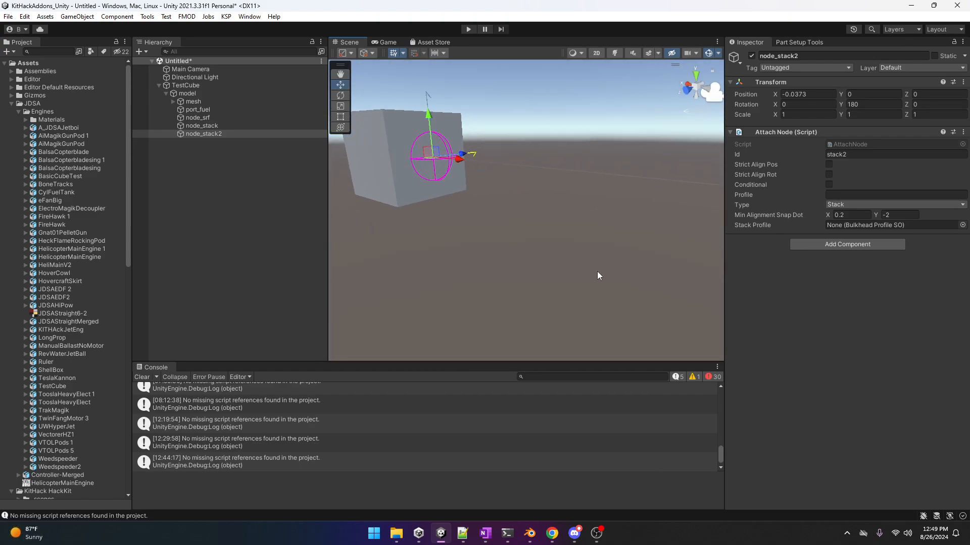
Fine-tune node_stack2 against the cube's side face, moving it to about -0.036 on X.
scroll(541, 210, "up", 3)
right_click_drag(540, 211, 562, 254)
middle_click_drag(562, 254, 583, 270)
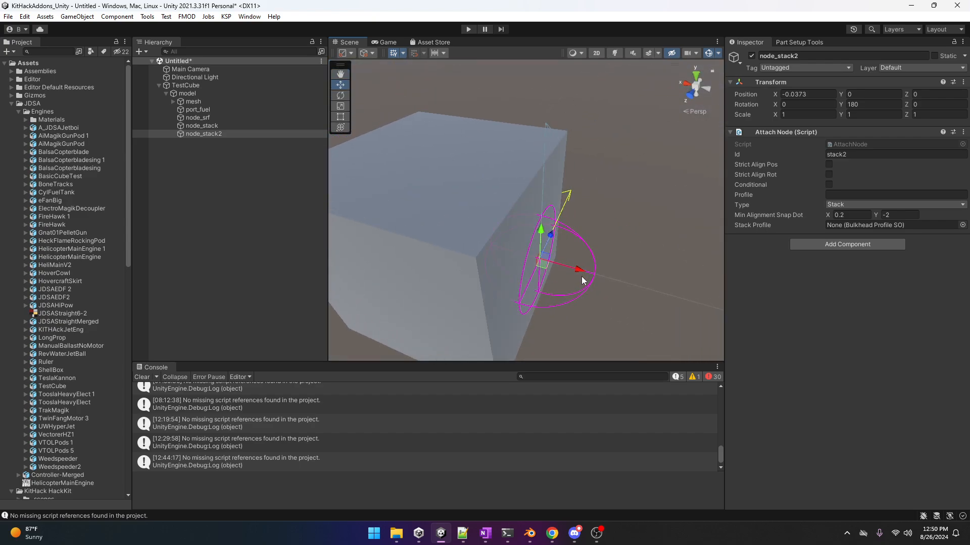
left_click_drag(581, 272, 574, 270)
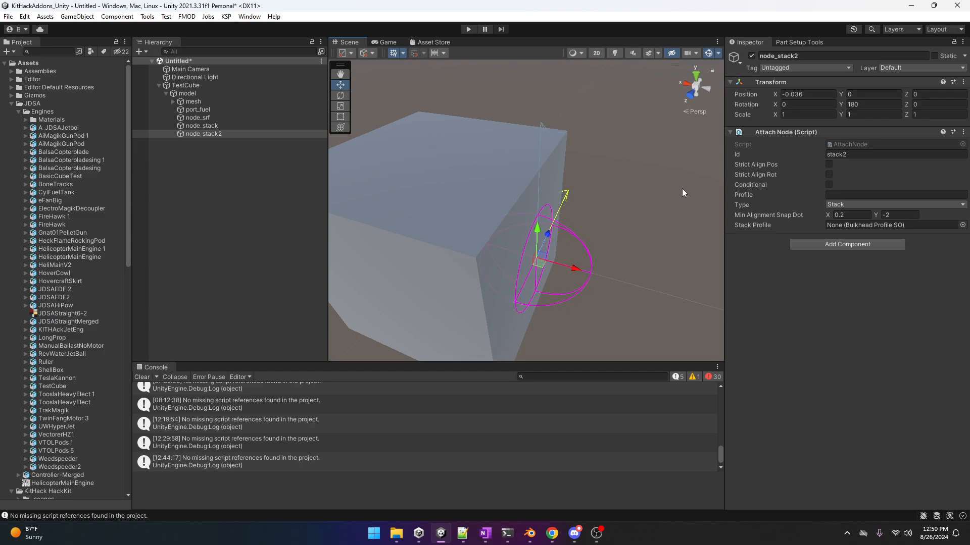
Turn node_stack2 to face outward from the cube by setting its Y rotation to 270.
left_click(863, 104)
type("90")
key("BackSpace")
key("BackSpace")
type("-")
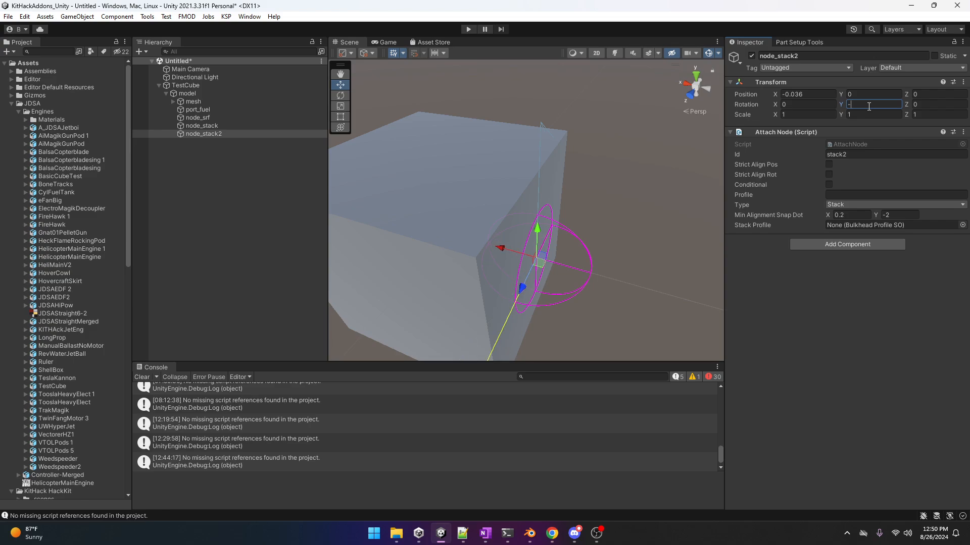
type("180")
key("BackSpace")
key("BackSpace")
key("BackSpace")
key("BackSpace")
type("270")
Turn node_stack to face outward from the cube by setting its Y rotation to 90.
left_click_drag(576, 152, 566, 202, "alt")
scroll(561, 187, "up", 5)
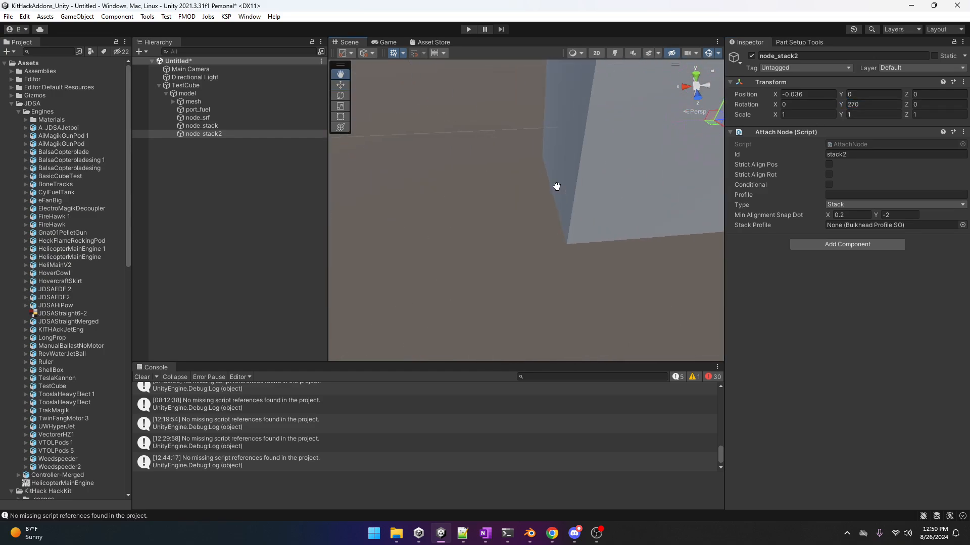
left_click(202, 126)
key("f")
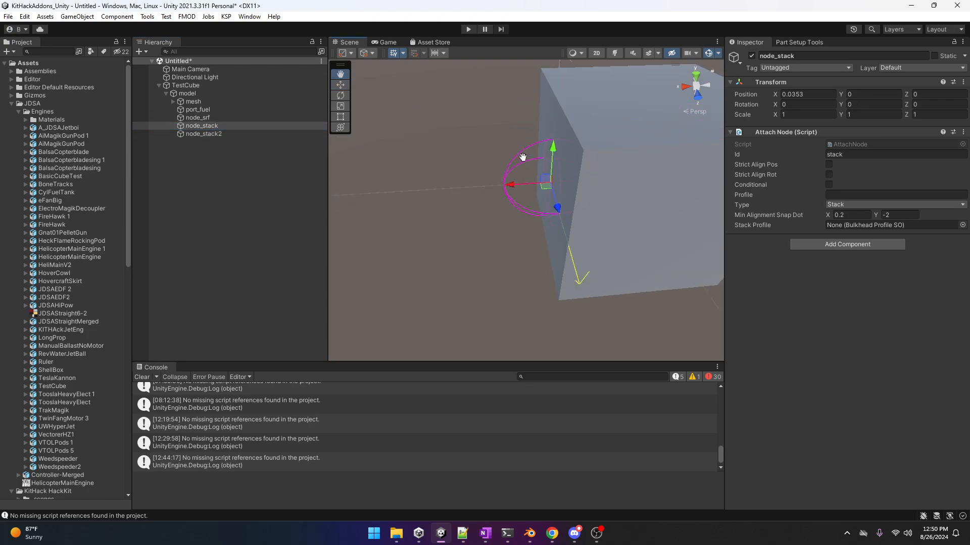
left_click(858, 104)
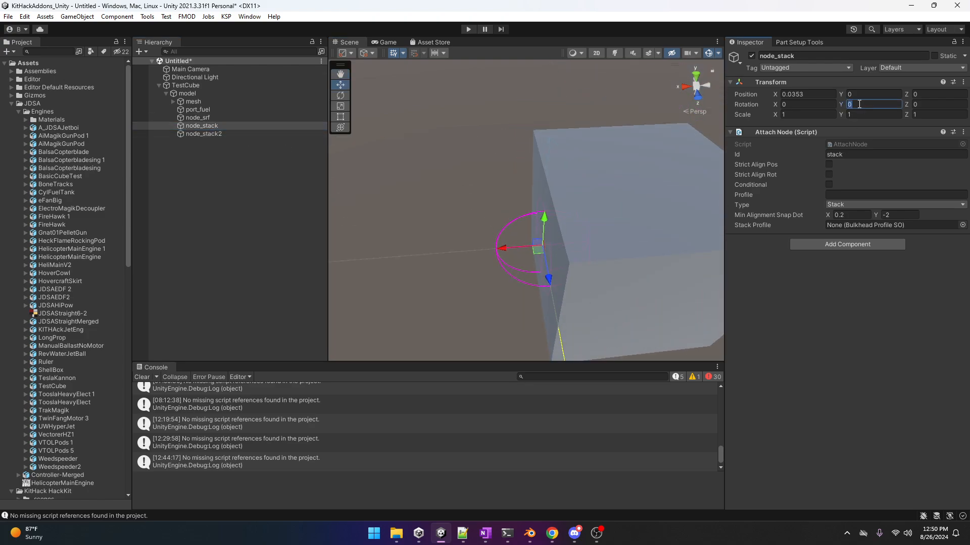
type("90")
Move node_srf down to the cube's bottom face, at about -0.036 on Y.
scroll(561, 172, "down", 5)
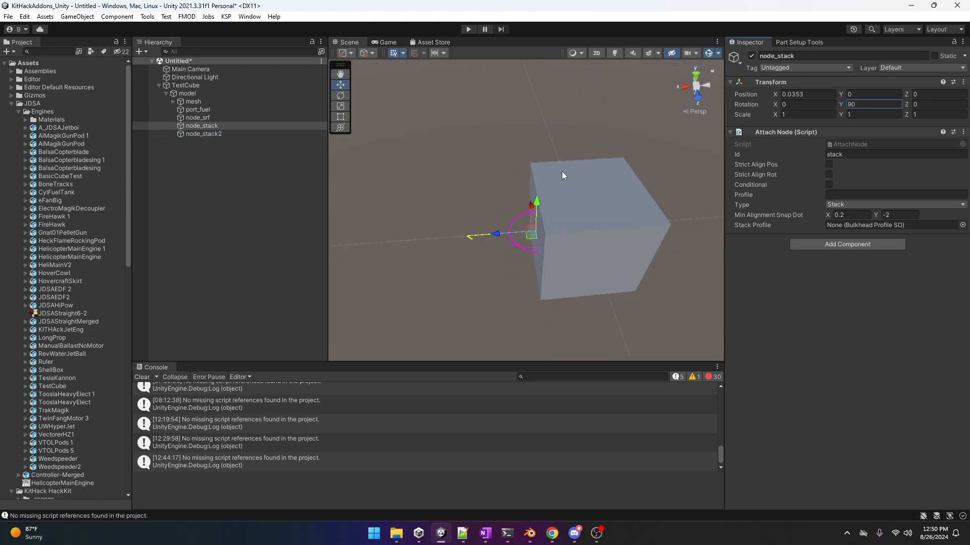
middle_click_drag(561, 172, 471, 172)
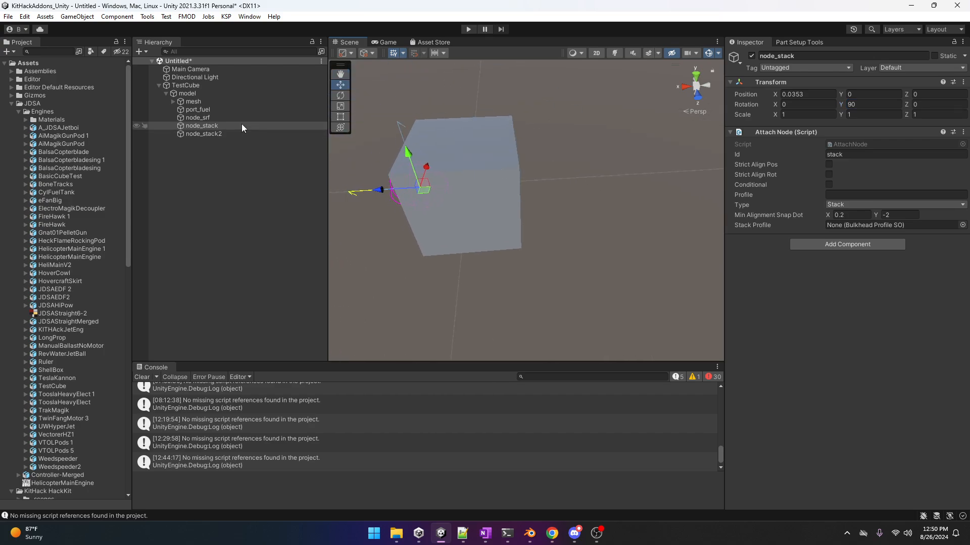
double_click(199, 118)
right_click_drag(459, 204, 467, 162)
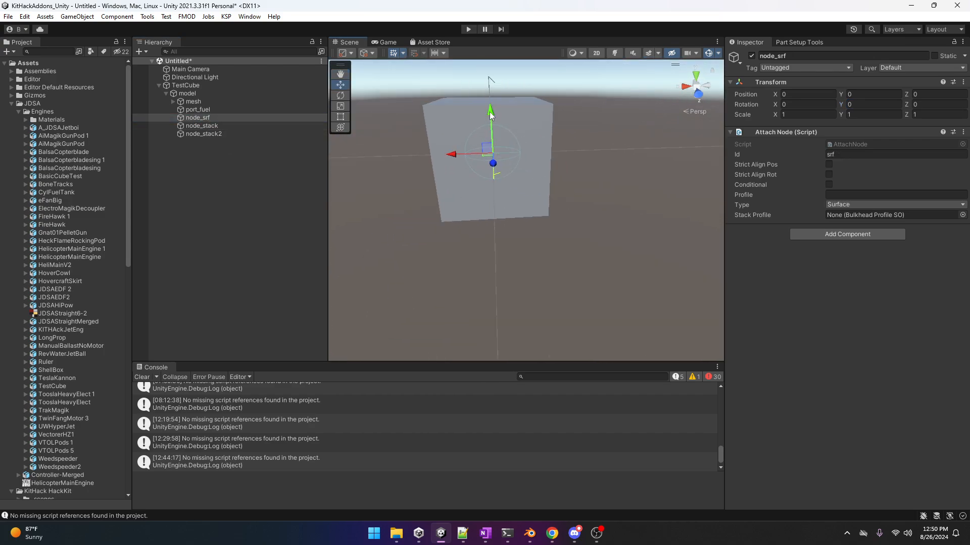
left_click_drag(491, 117, 489, 159)
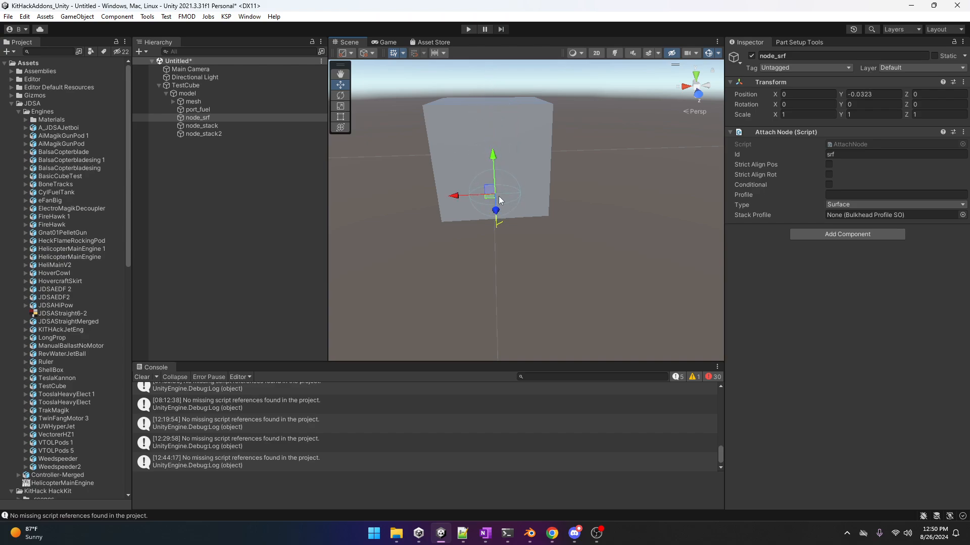
right_click_drag(498, 222, 498, 163)
key("q")
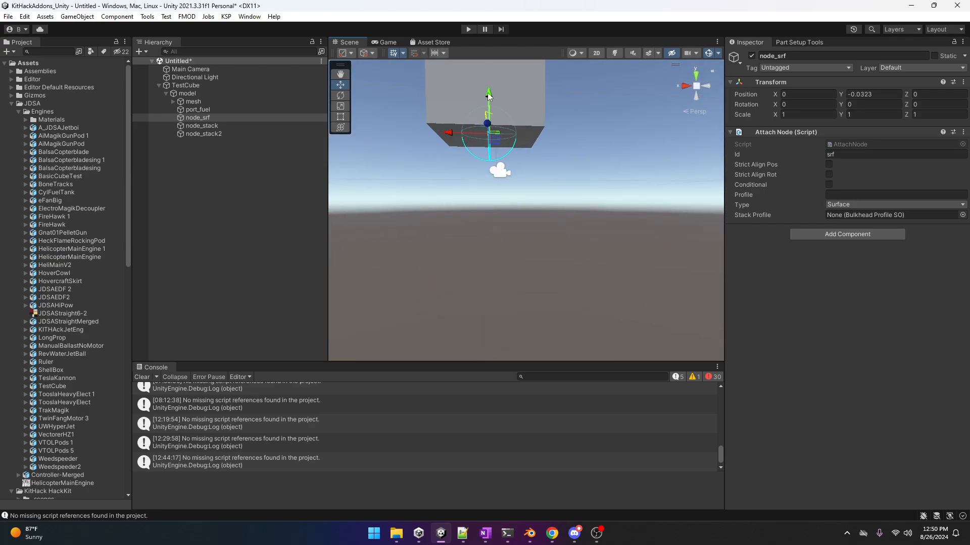
left_click_drag(489, 94, 491, 100)
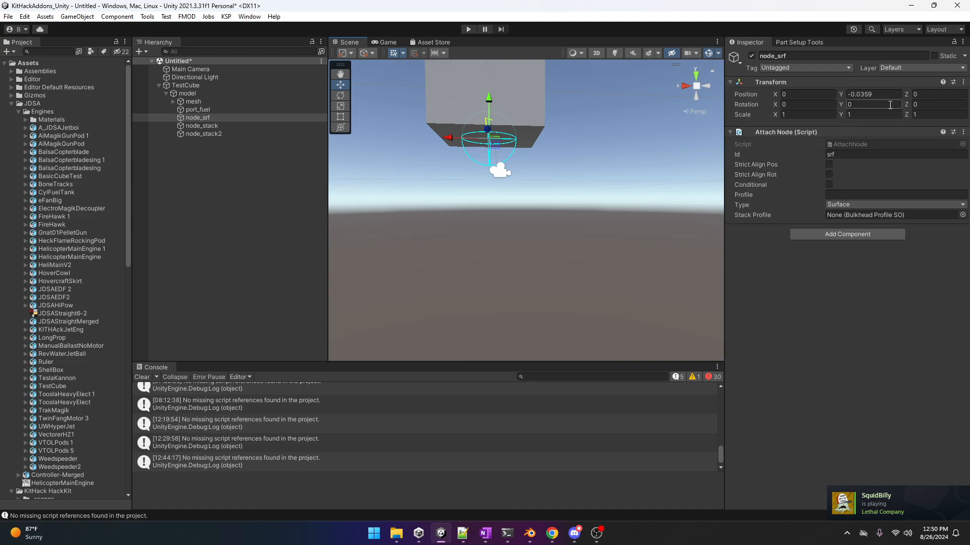
Try to flip node_srf to face downward by setting its X rotation to 180.
left_click(802, 105)
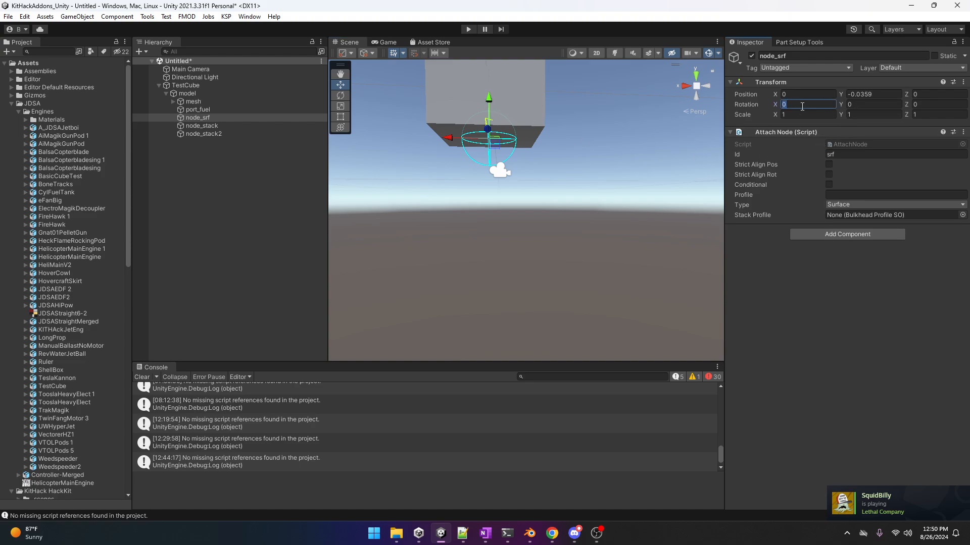
type("180")
key("Return")
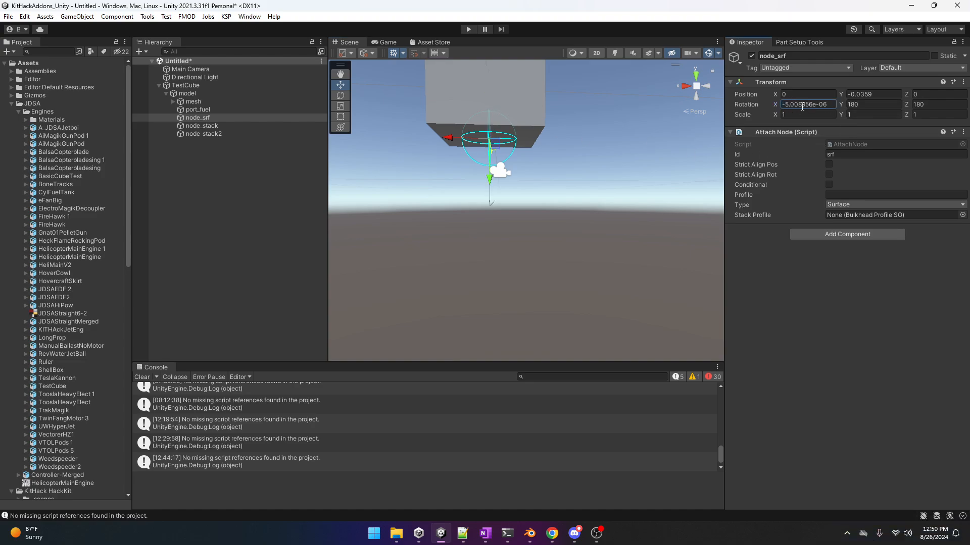
left_click(800, 104)
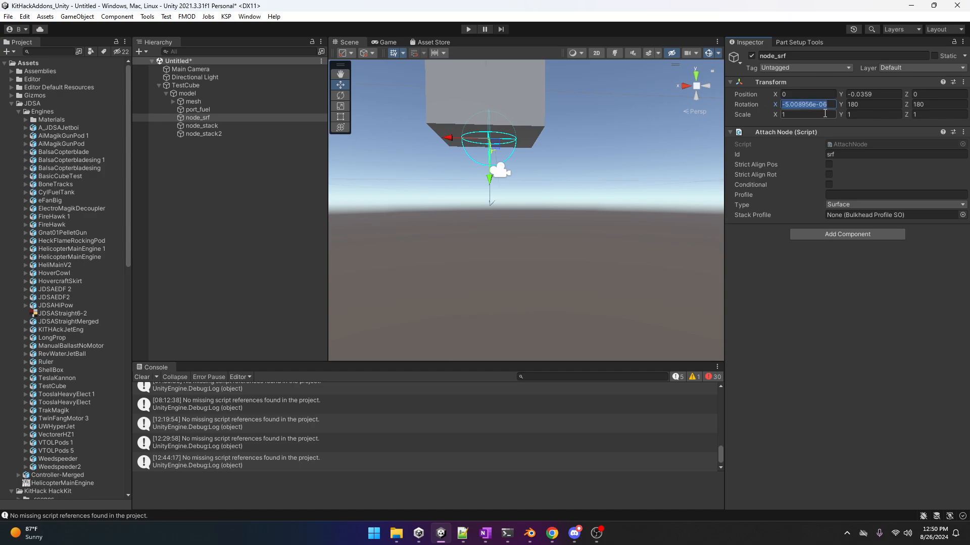
type("180")
key("Return")
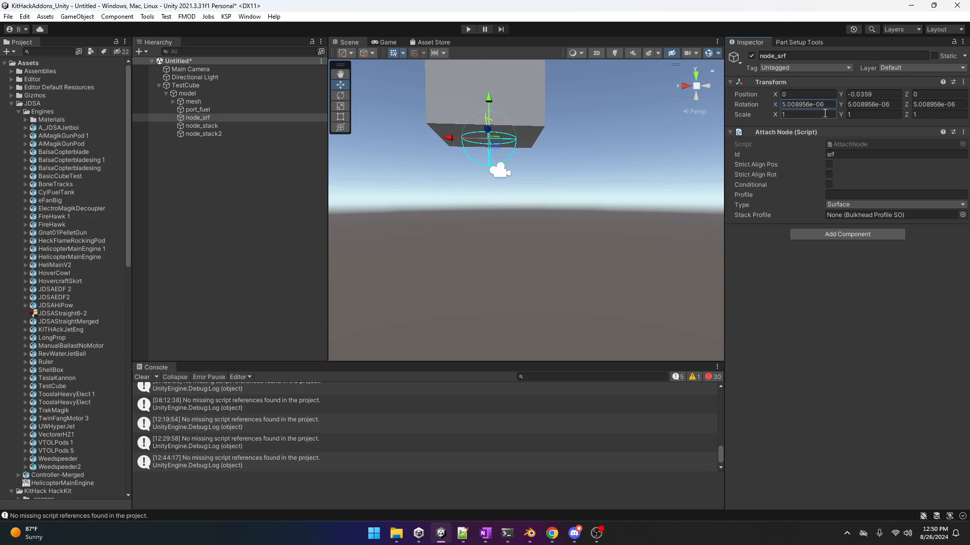
Reset node_srf's rotation to 0 on X, Y and Z.
left_click(815, 103)
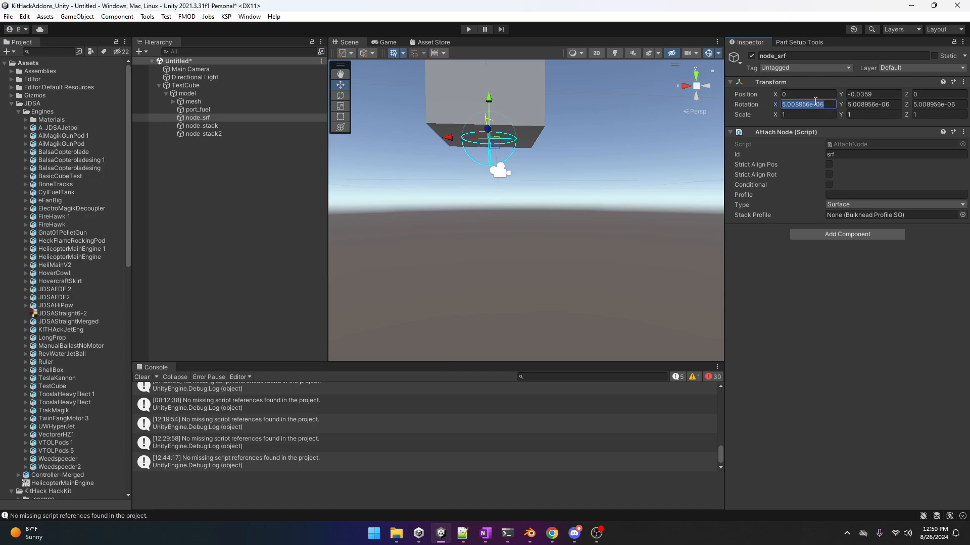
type("0")
left_click(864, 104)
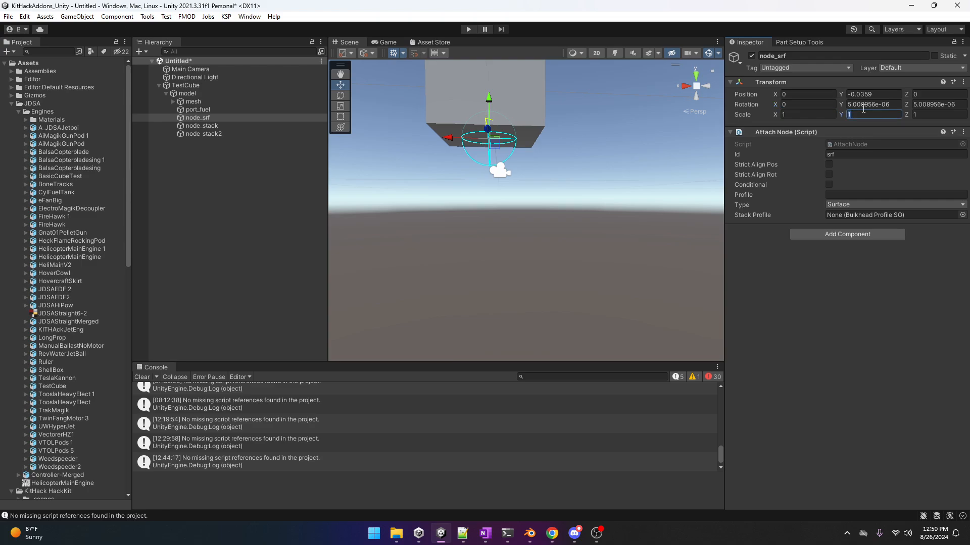
type("0")
left_click(914, 104)
type("0")
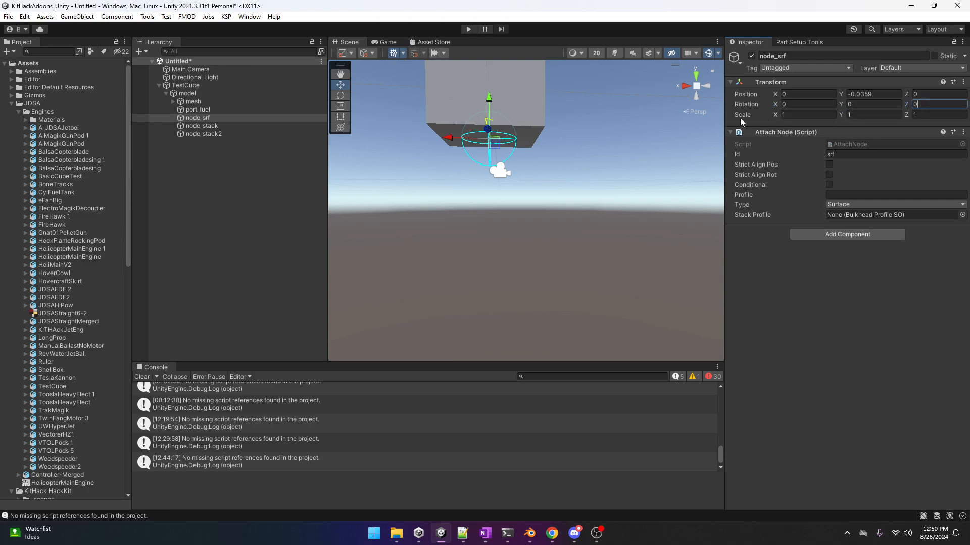
Flip node_srf to face downward out of the cube's bottom by setting its X rotation to -180.
left_click(811, 104)
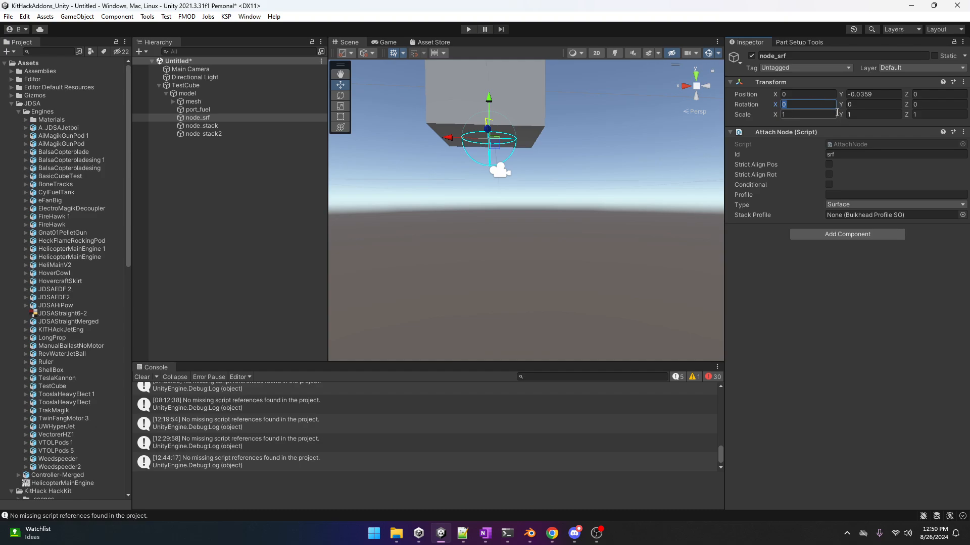
type("-180")
key("Return")
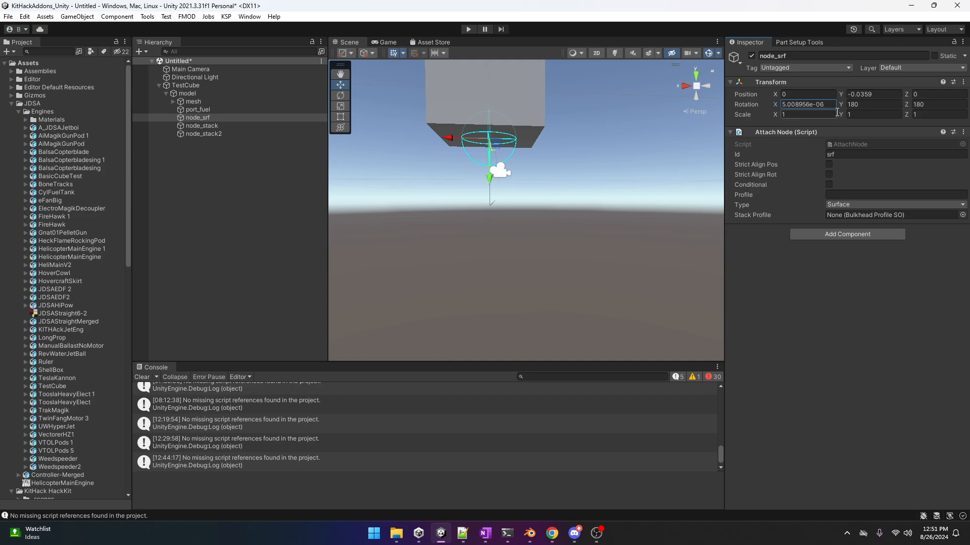
left_click(894, 307)
Move port_fuel up to the cube's top face, at 0.036 on Y.
middle_click_drag(493, 203, 535, 192)
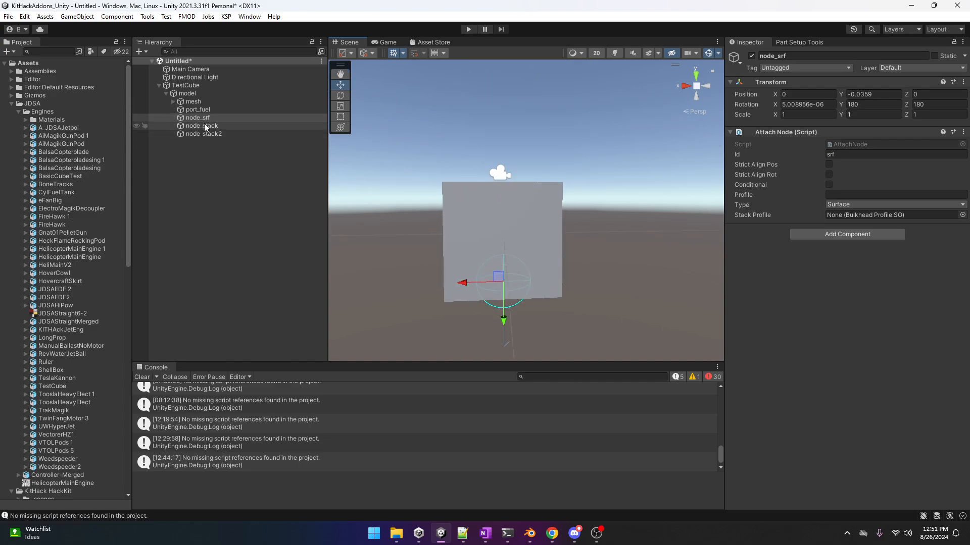
left_click(202, 110)
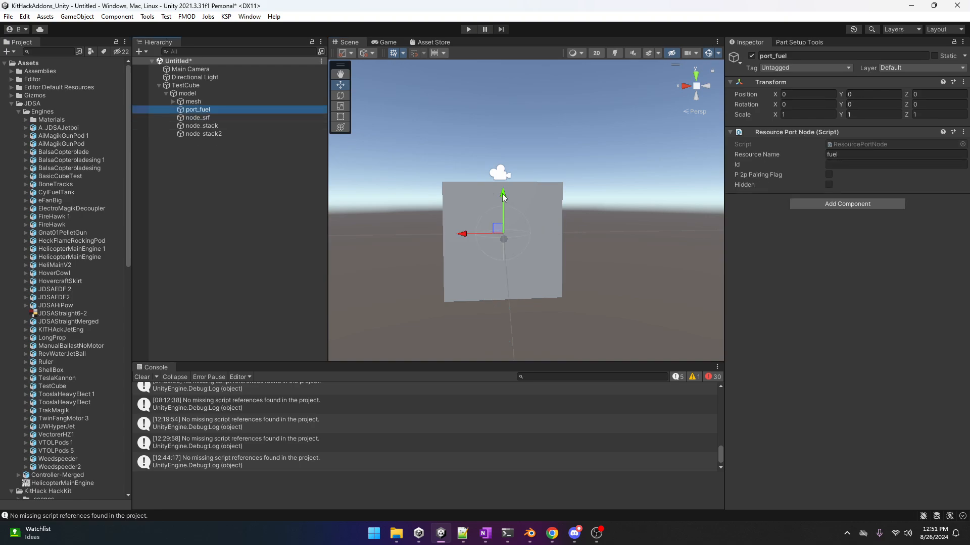
left_click_drag(503, 197, 504, 144)
right_click_drag(498, 142, 488, 130)
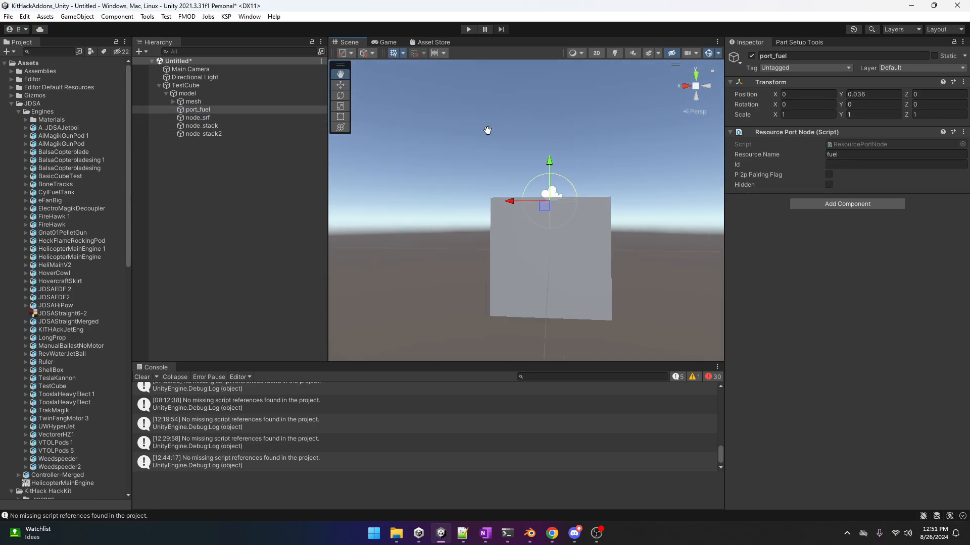
middle_click_drag(487, 130, 489, 140)
scroll(480, 143, "down", 1)
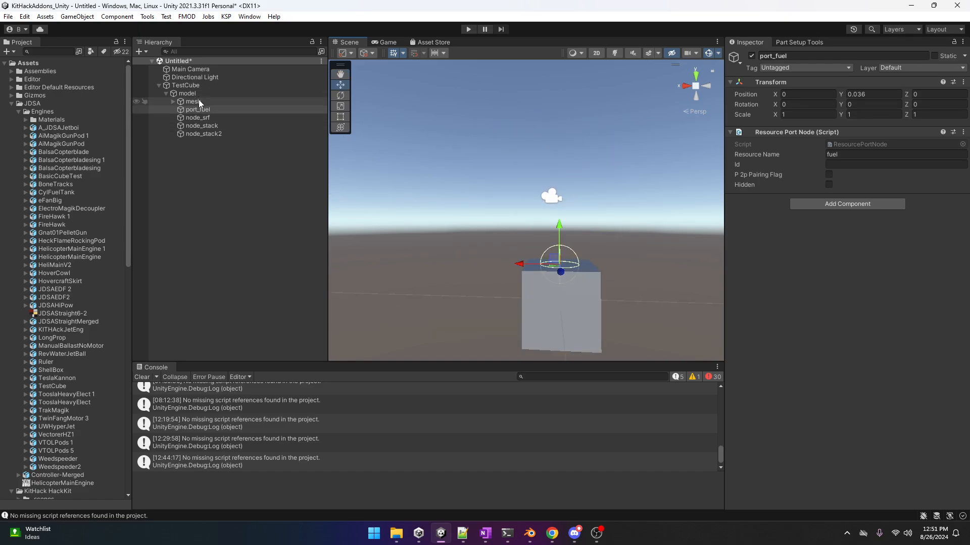
Add a Resource Container component to the TestCube object.
left_click(203, 118)
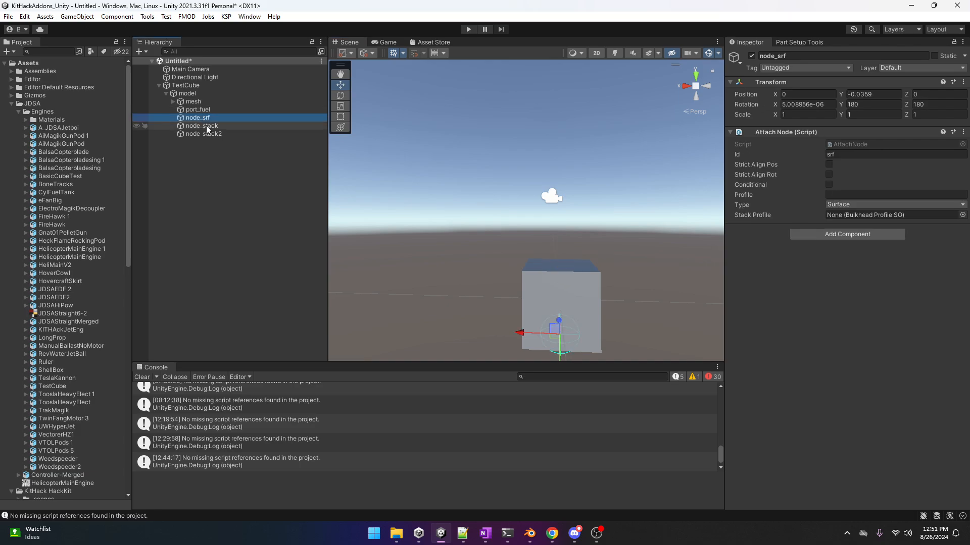
left_click(207, 134)
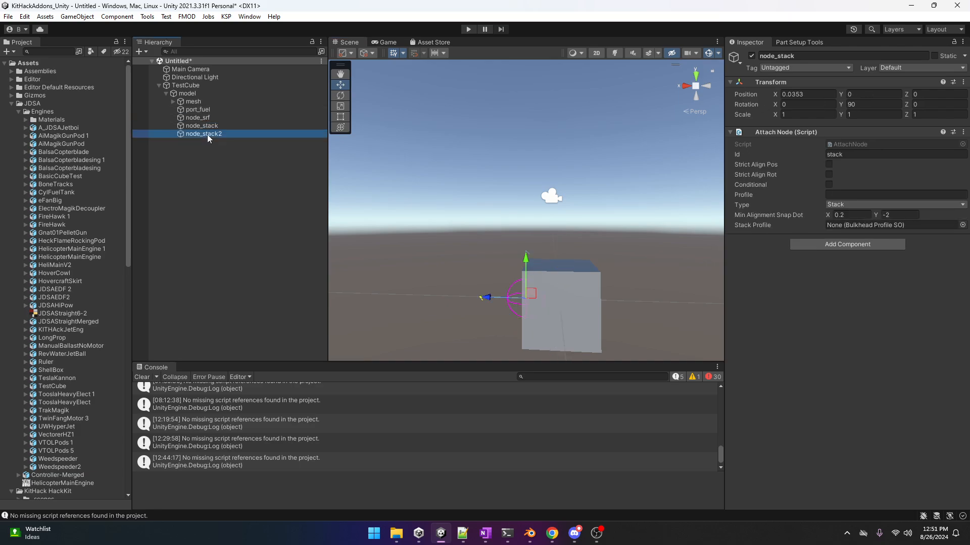
left_click(192, 86)
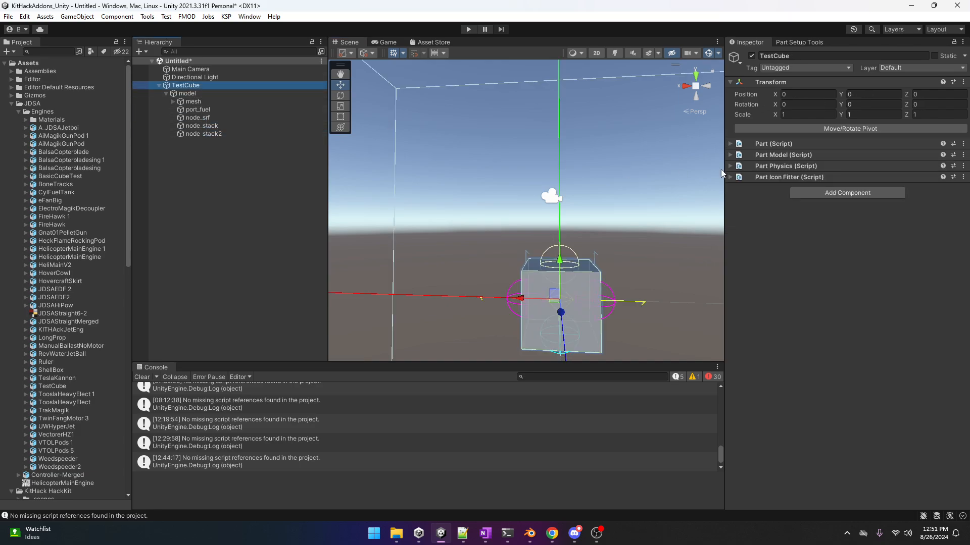
left_click(833, 194)
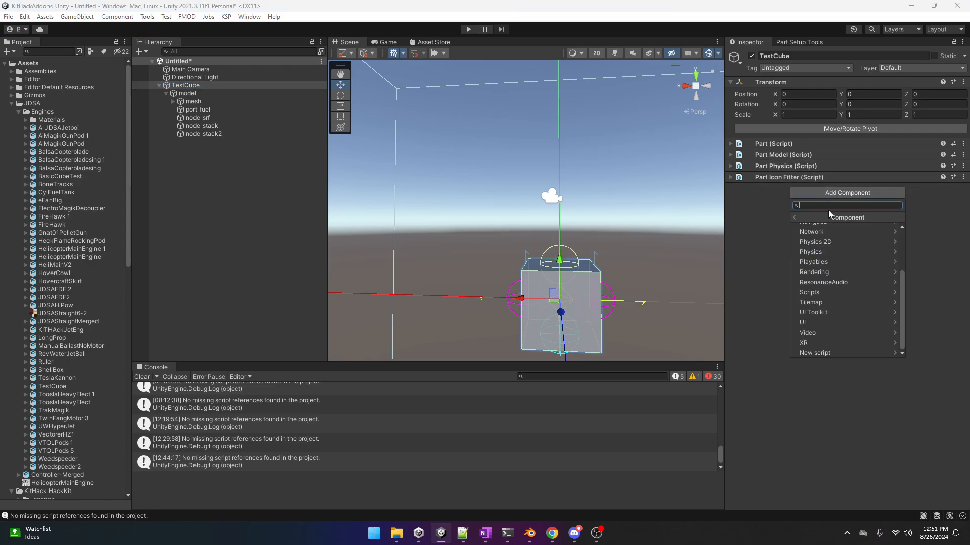
type("res")
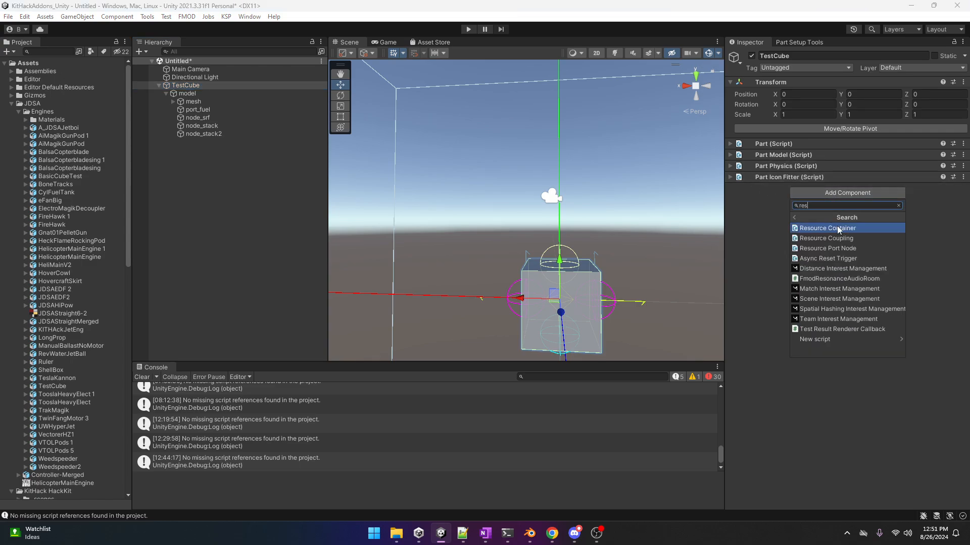
left_click(838, 227)
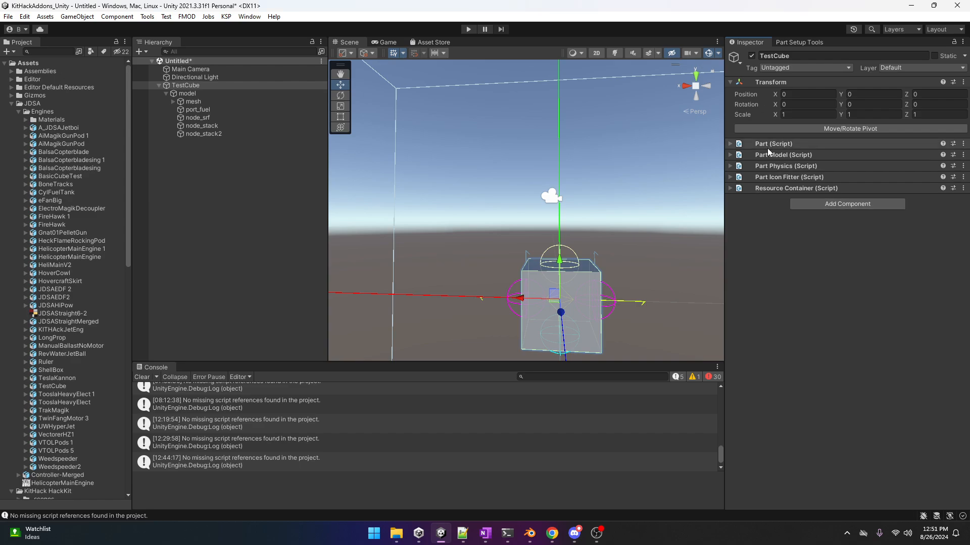
Give the TestCube part the title "Generic Fuel Cube" and the short name "fuelcube".
left_click(768, 145)
left_click(851, 225)
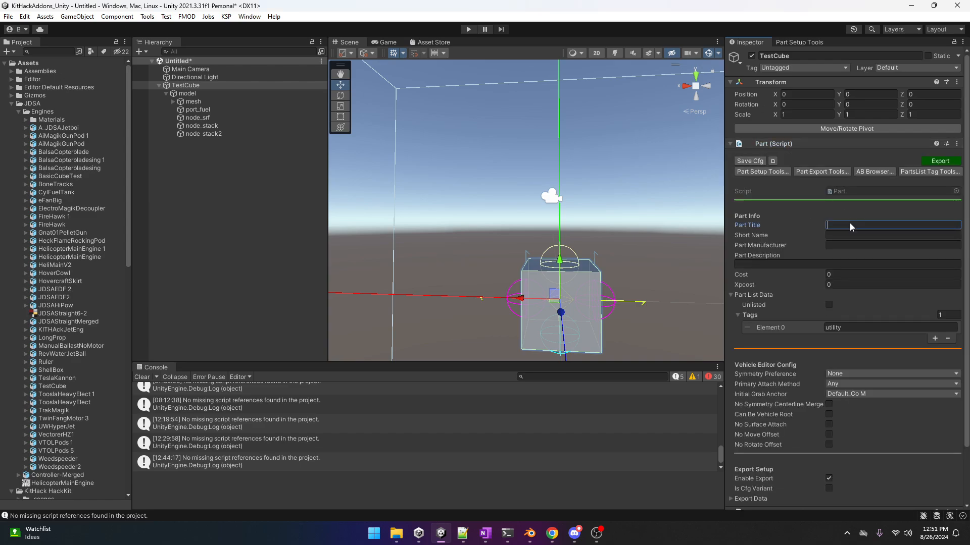
type("Generic E")
type("uel Cube")
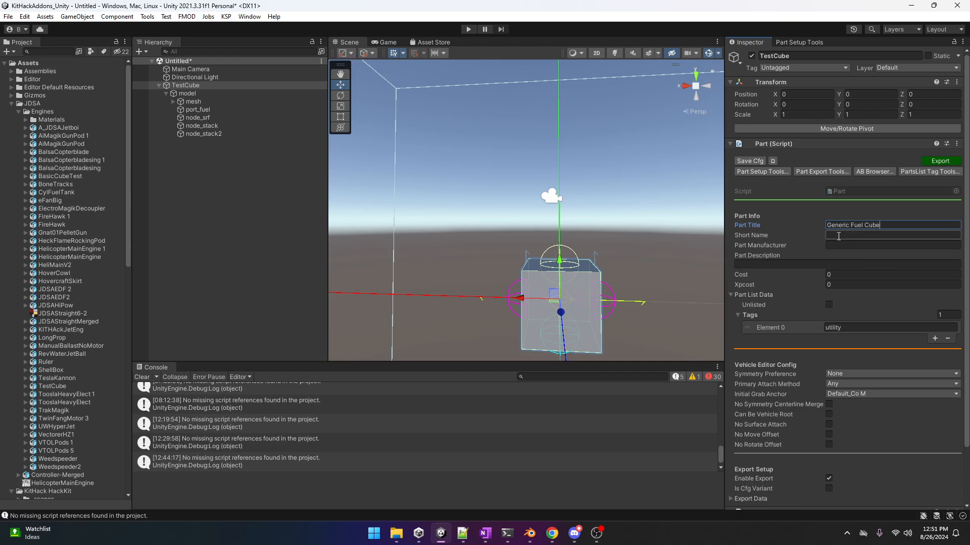
left_click(838, 236)
type("cu")
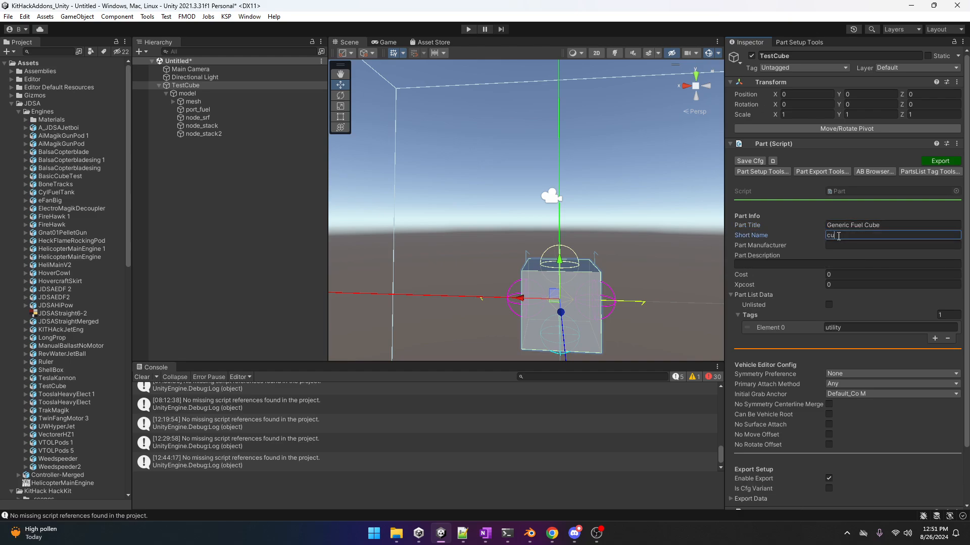
type("fuelCube")
Set the part manufacturer to "JDSA" and the part description to "A cube of fuel".
left_click(847, 247)
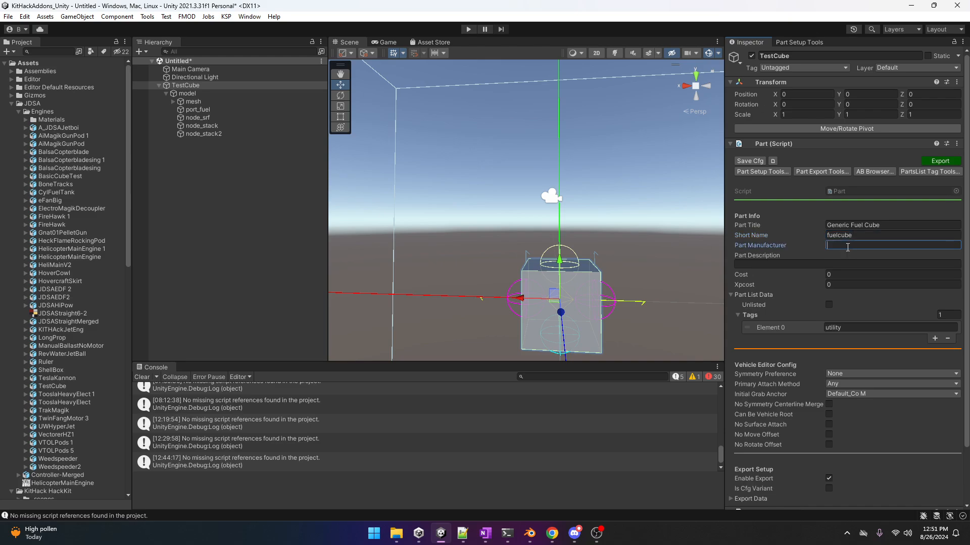
type("JDSA")
left_click(838, 264)
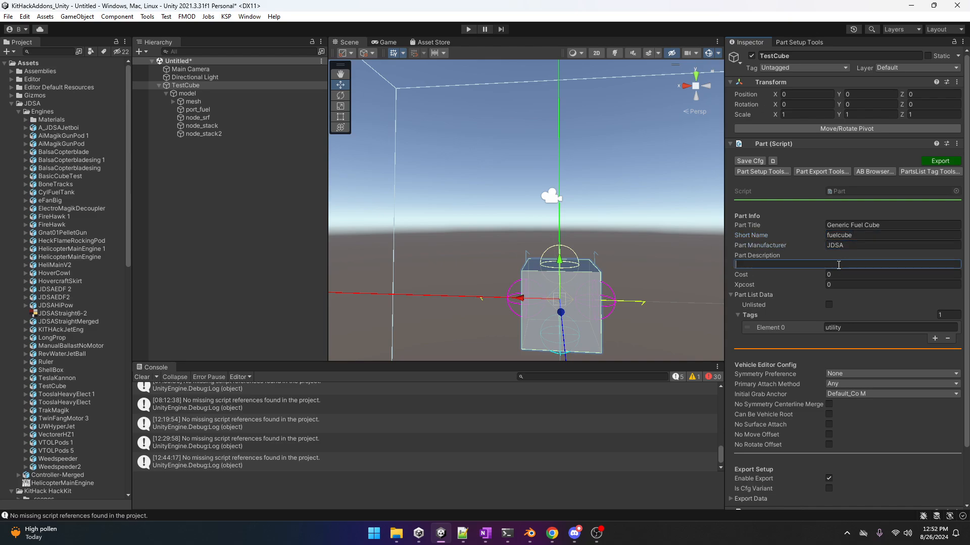
type("A cube of fuel")
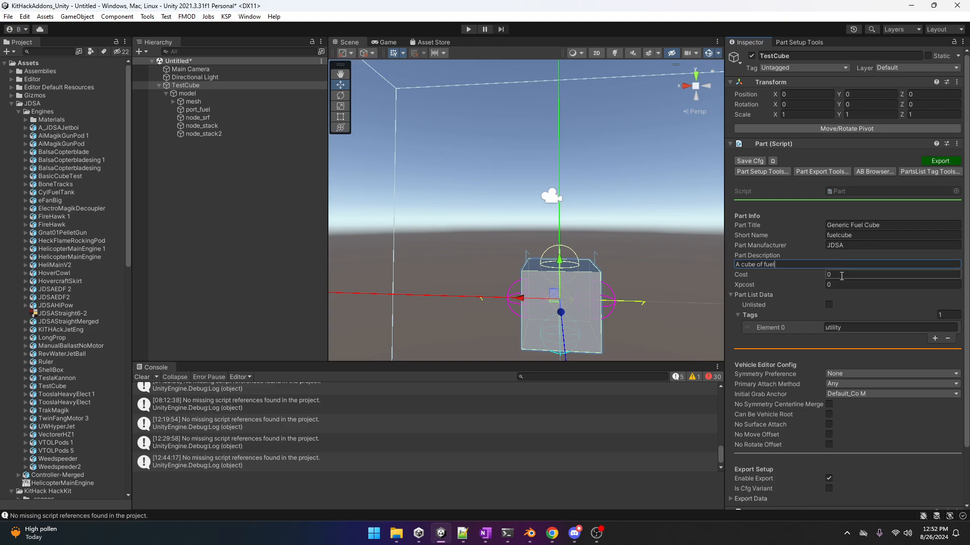
Set the part's Cost to 50 and its Xpcost to 1000.
left_click(842, 274)
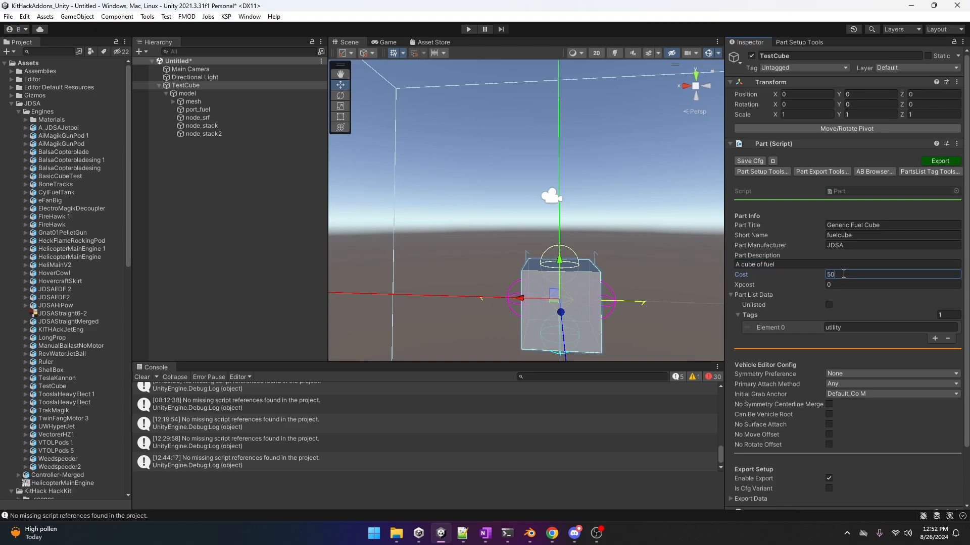
left_click(841, 283)
type("1000")
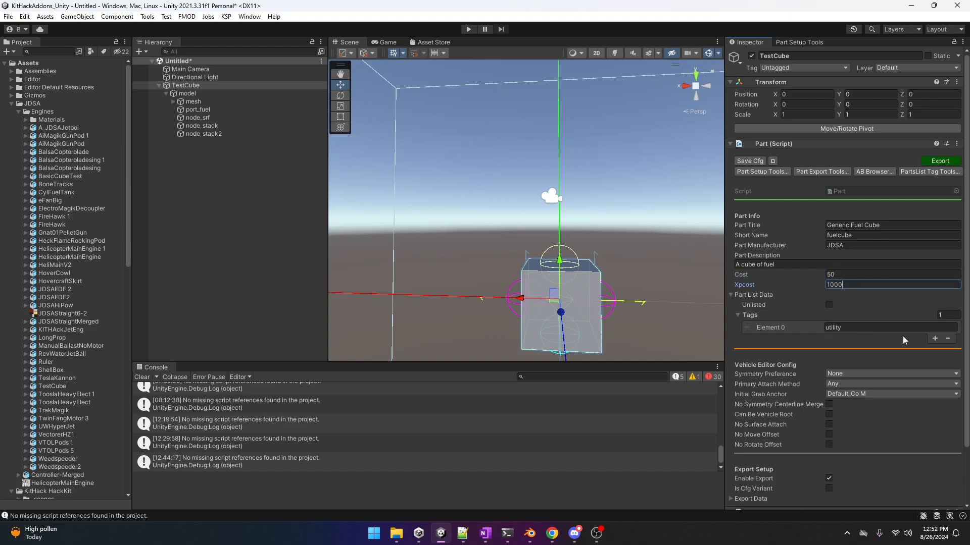
Change the part's first tag to "energy" and add "utility" as a second tag.
left_click(865, 328)
type("energy")
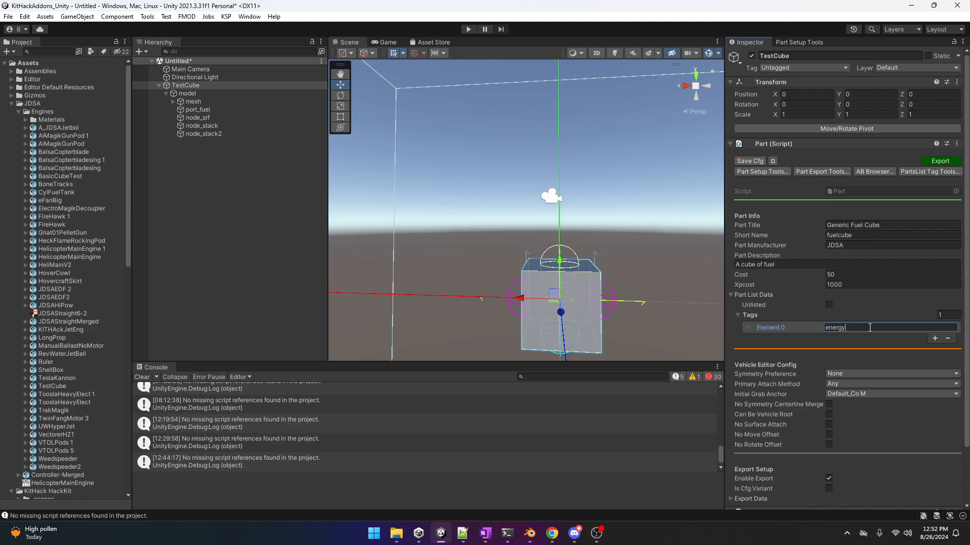
scroll(883, 323, "down", 3)
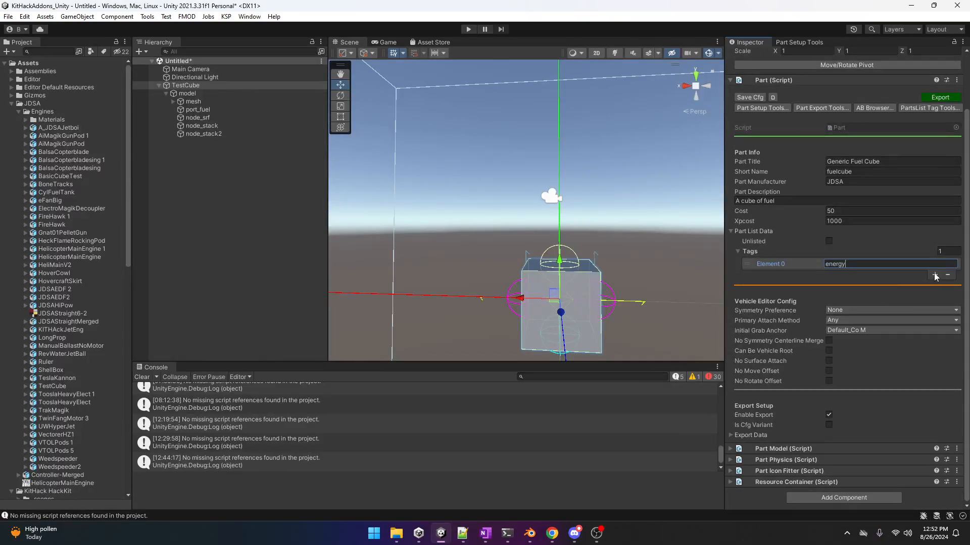
left_click(935, 275)
left_click(935, 273)
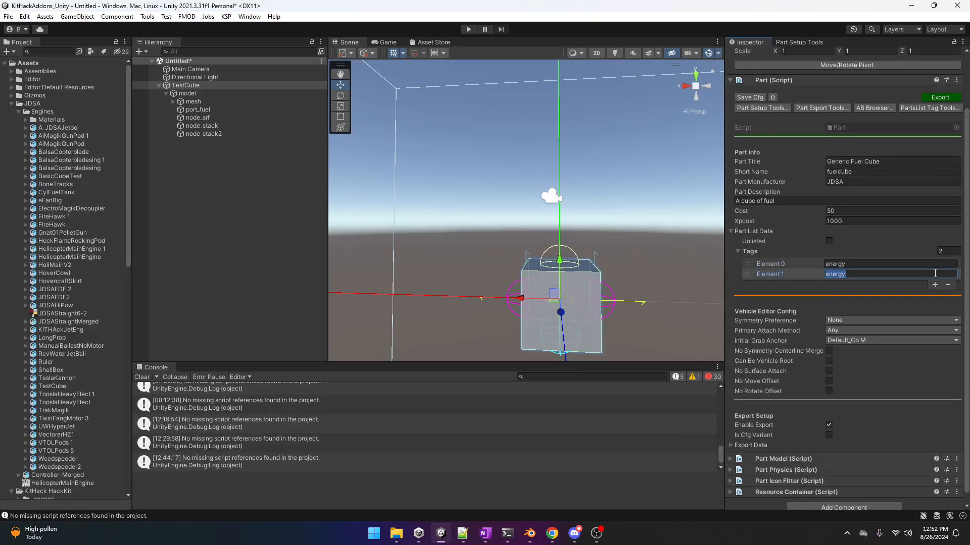
type("utility")
scroll(882, 307, "down", 1)
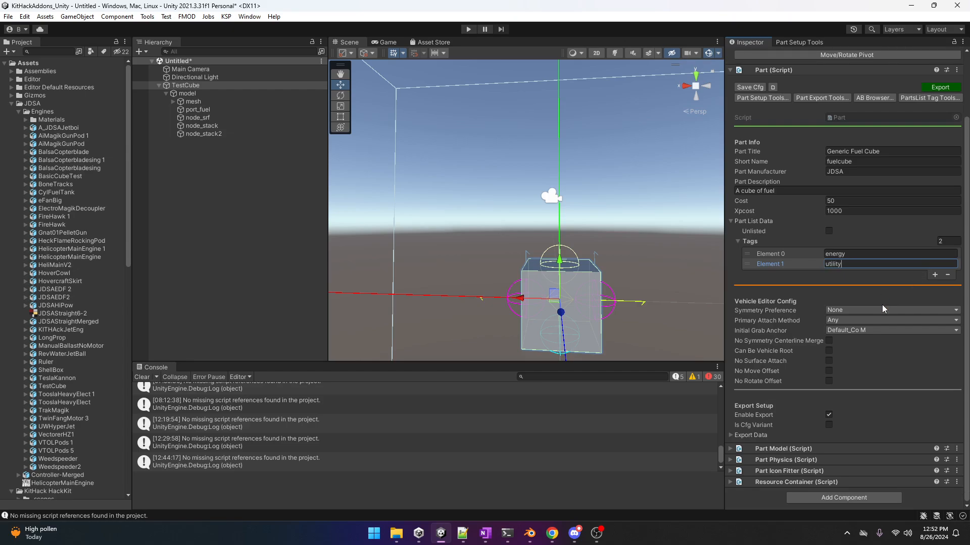
left_click(846, 320)
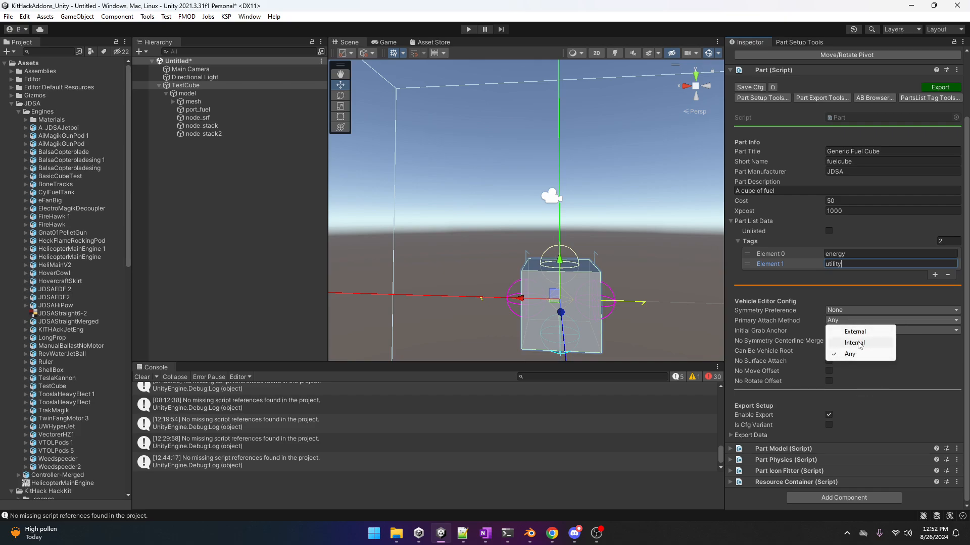
left_click(939, 378)
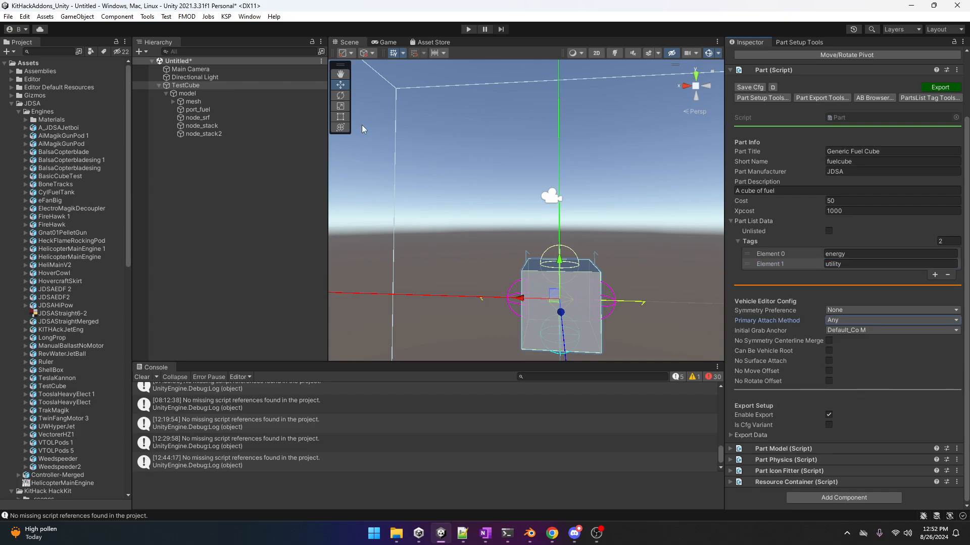
Assign TestCube and all of its child objects to the interior layer.
left_click(209, 103)
left_click(192, 85)
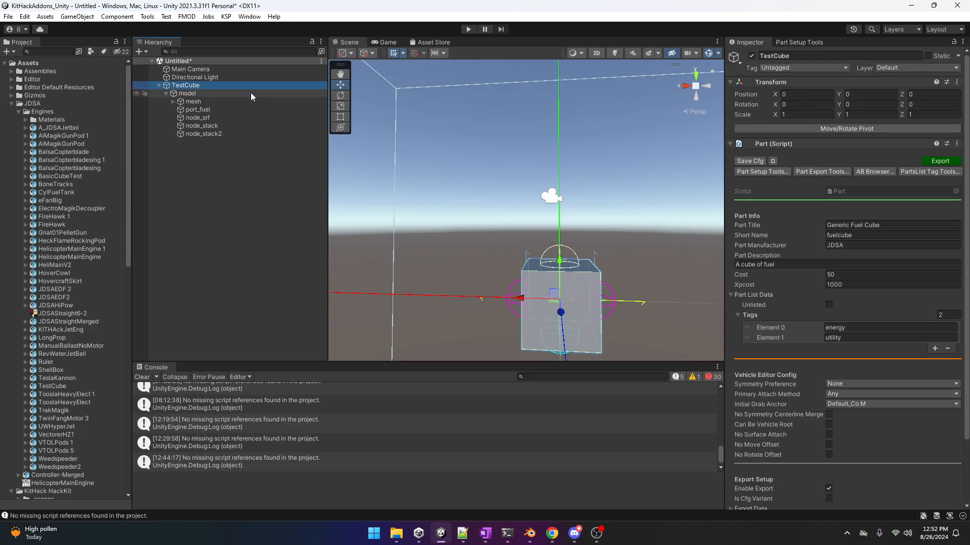
left_click(910, 66)
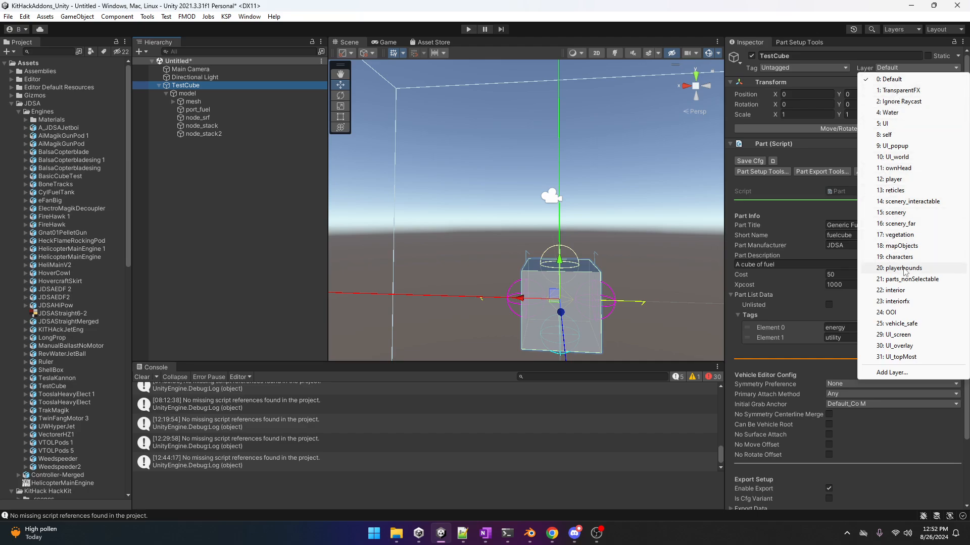
left_click(895, 292)
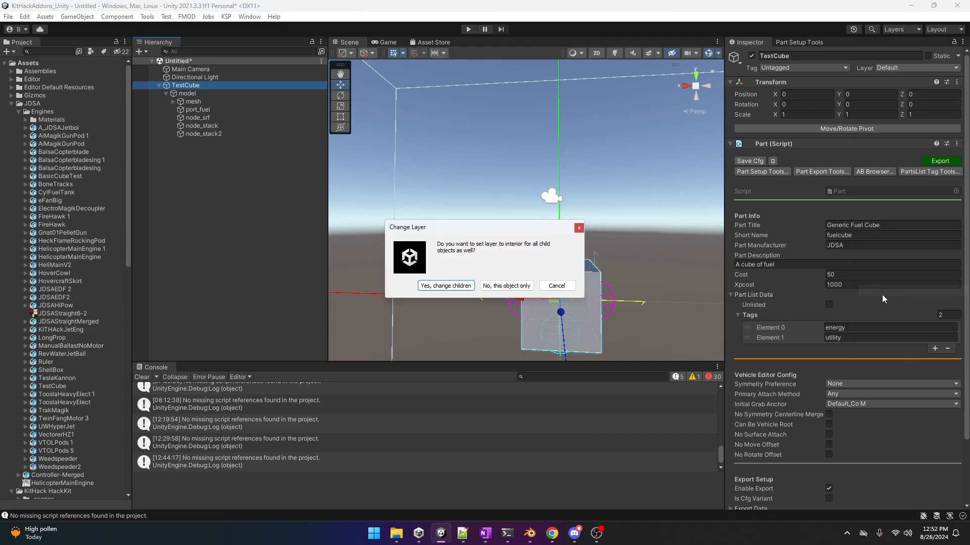
left_click(440, 286)
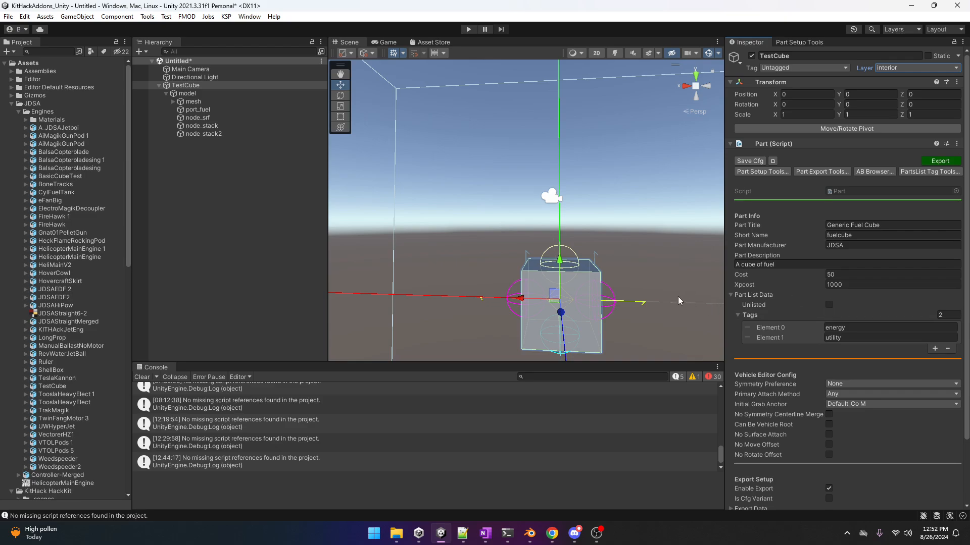
Review TestCube's Part settings and the mirroring mode options of its Part Model component.
middle_click_drag(678, 296, 682, 263)
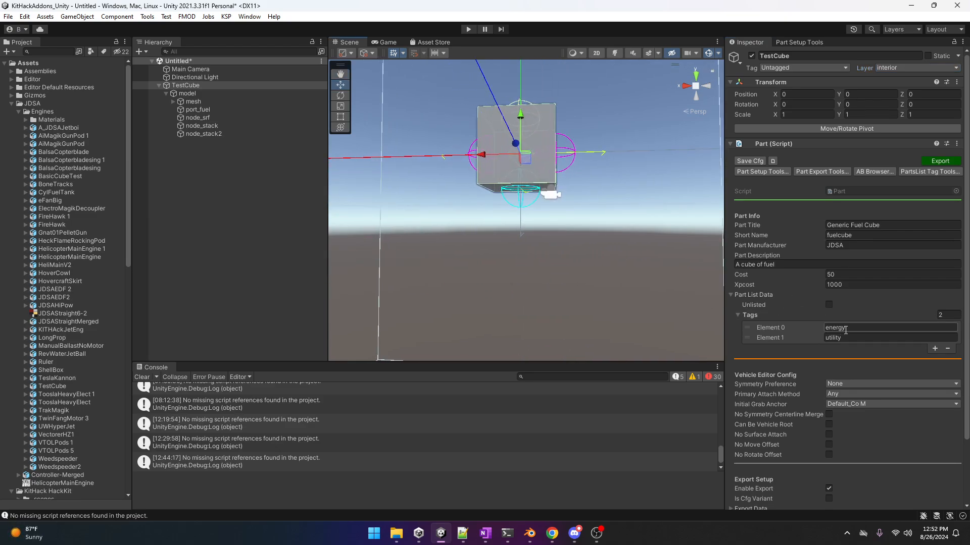
scroll(844, 328, "down", 4)
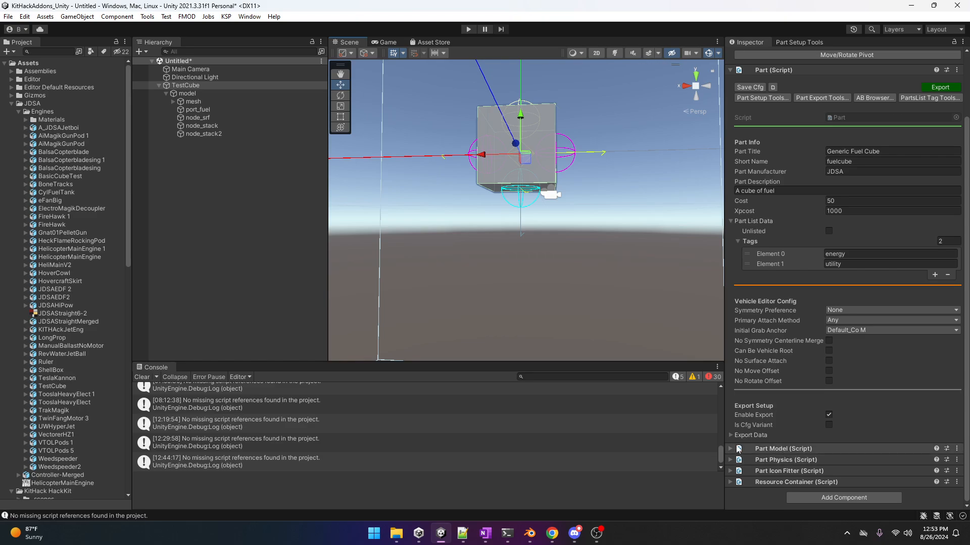
scroll(777, 219, "up", 3)
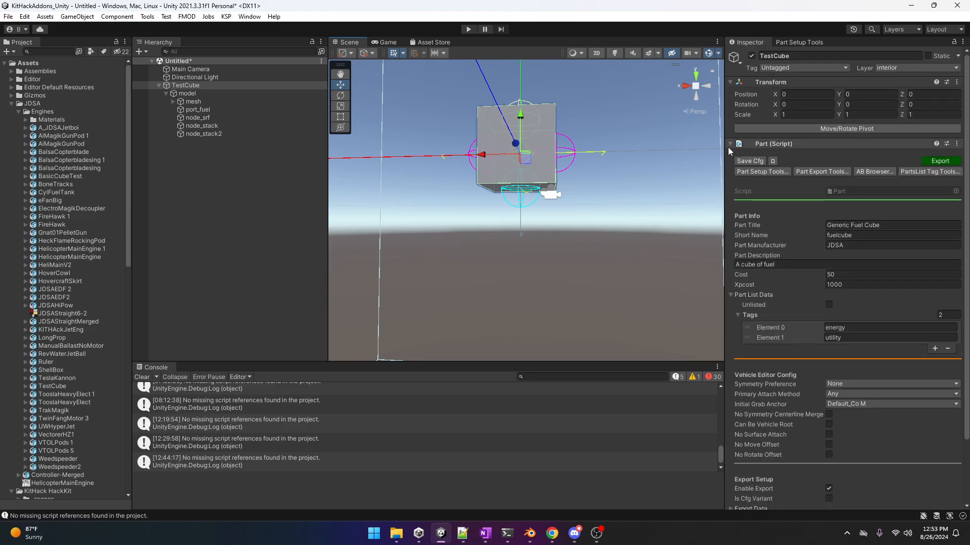
left_click(729, 143)
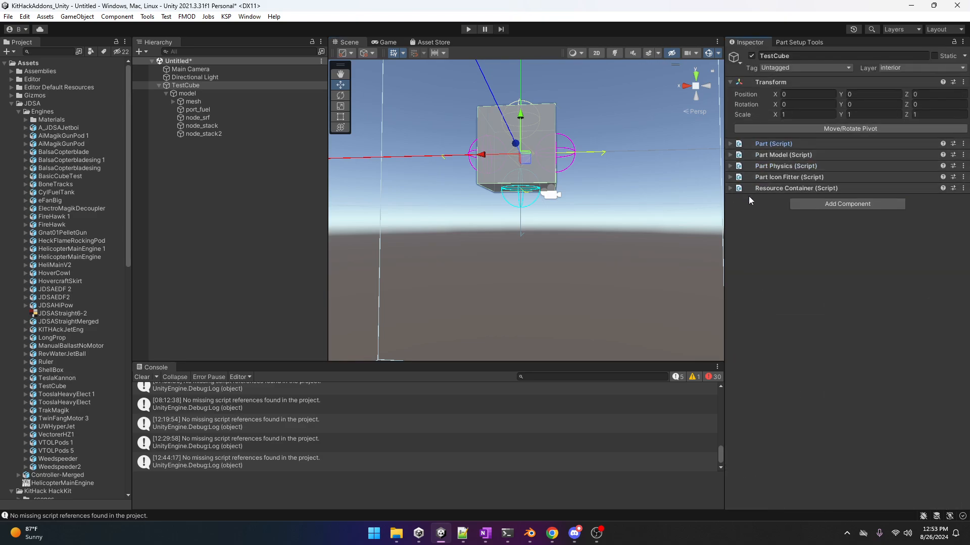
left_click(729, 155)
left_click(853, 179)
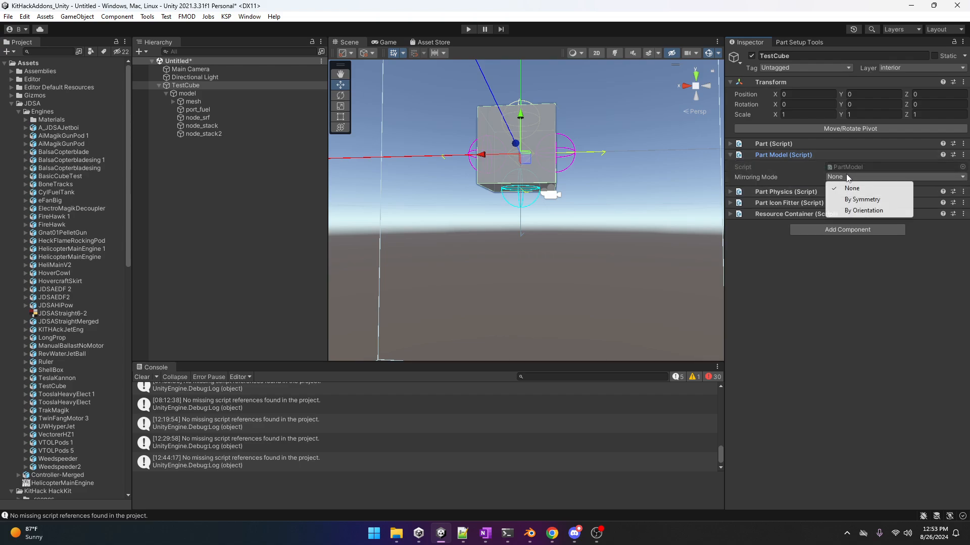
left_click(732, 154)
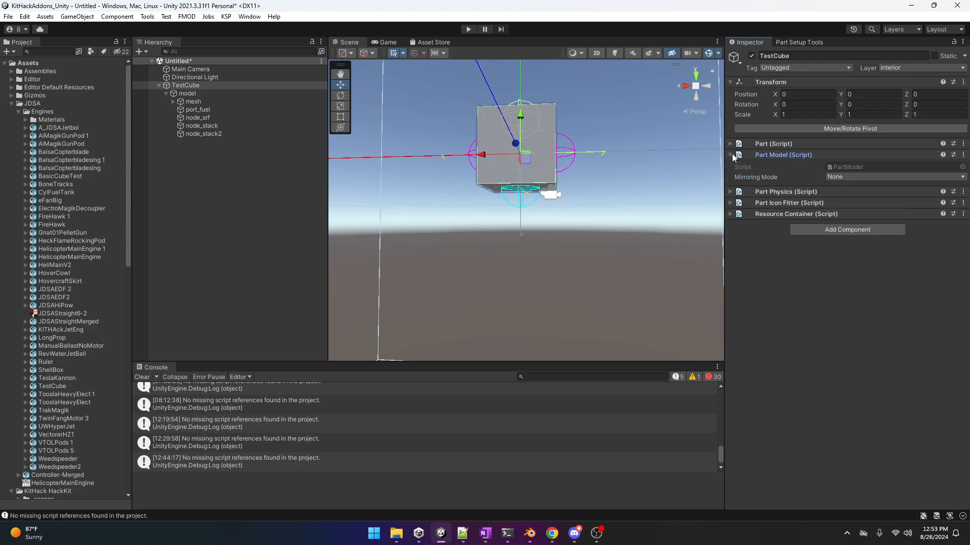
left_click(731, 154)
Set the mass in TestCube's Part Physics component to 0.03.
left_click(729, 166)
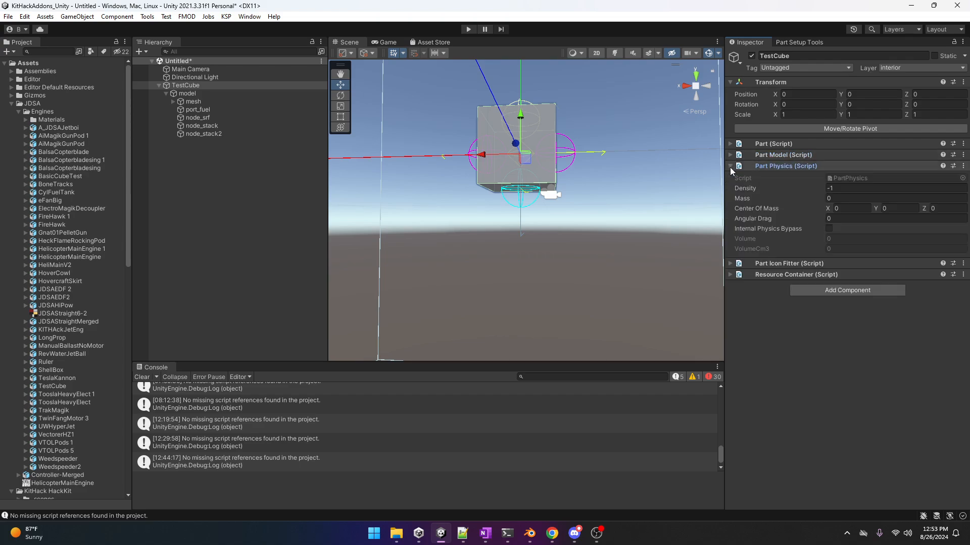
left_click(845, 198)
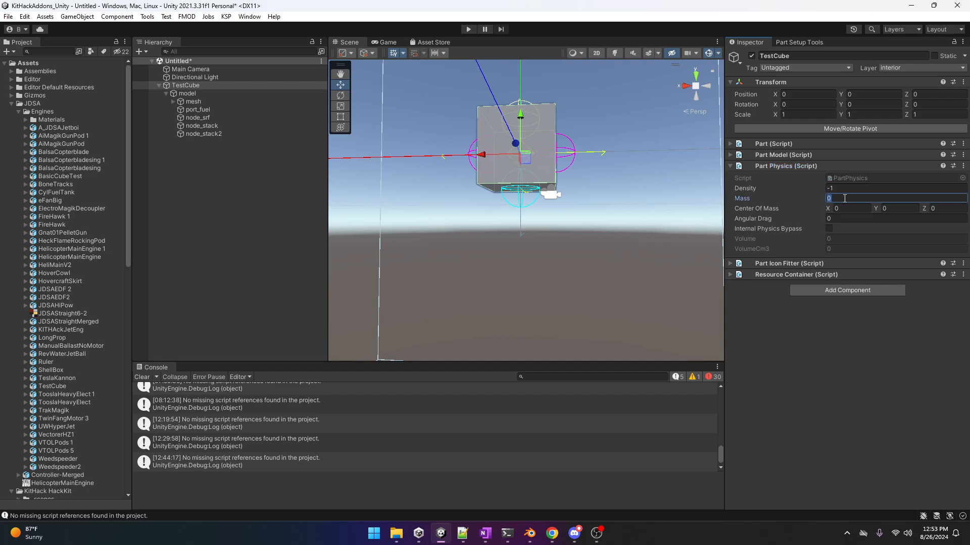
type("0.03")
left_click(795, 355)
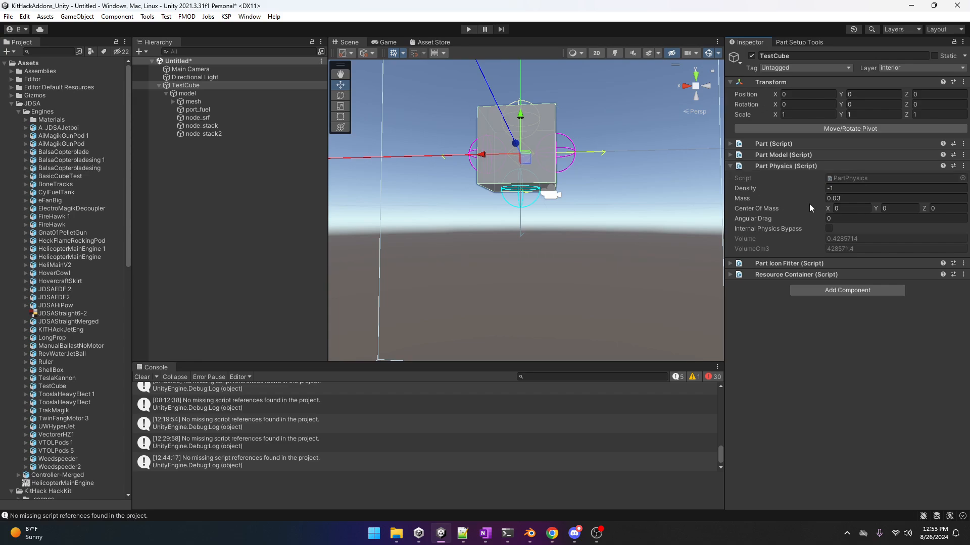
left_click(888, 209)
left_click(732, 166)
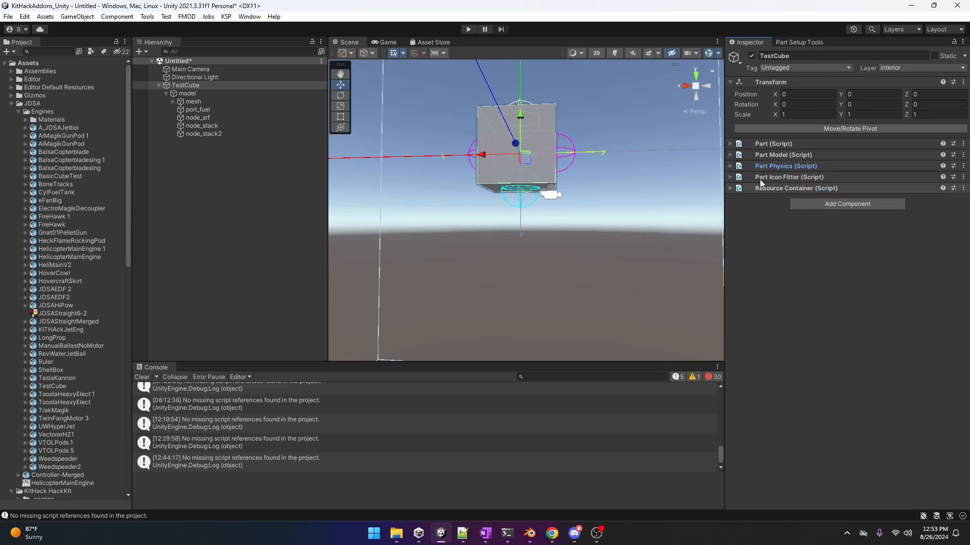
Shrink the icon framing box around the cube to a size of 0.21 in the Part Icon Fitter.
left_click(730, 176)
scroll(613, 199, "down", 3)
key("f")
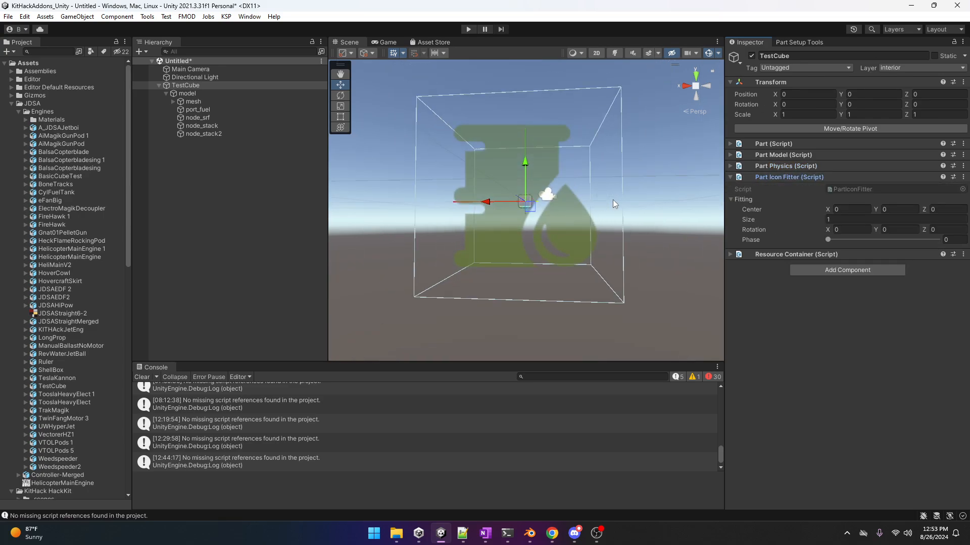
mouse_move(627, 245)
right_mouse_down()
mouse_move(612, 233)
mouse_move(624, 235)
right_mouse_up()
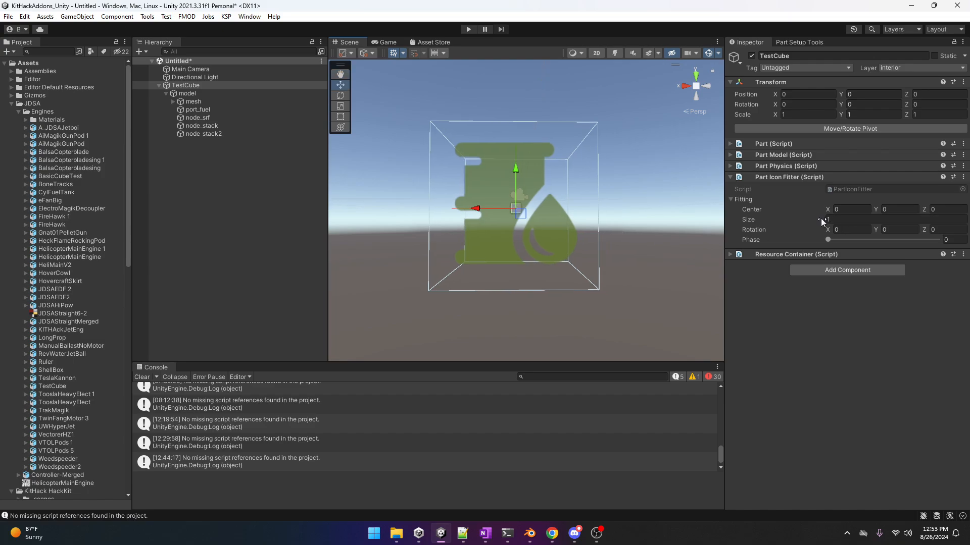
left_click_drag(822, 217, 813, 222)
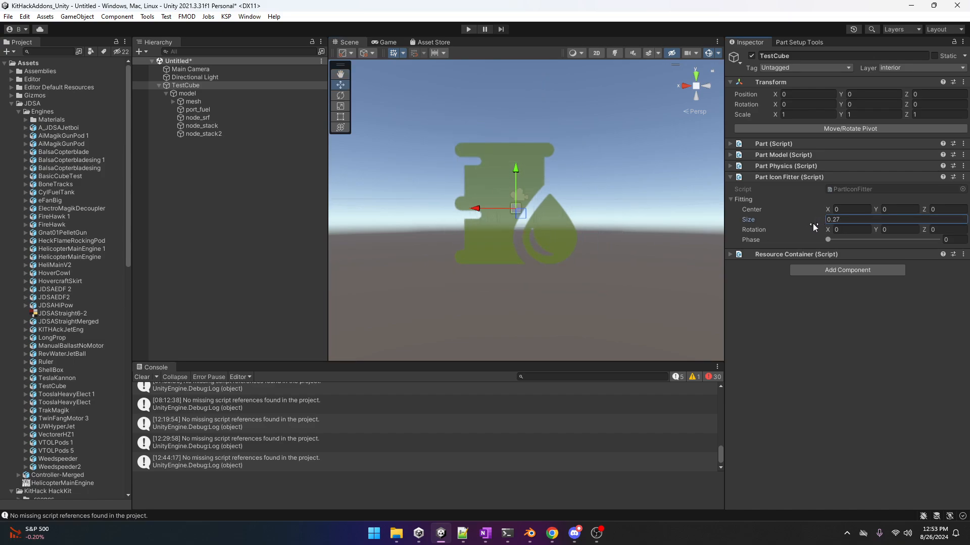
scroll(514, 162, "up", 10)
middle_click_drag(514, 163, 625, 189)
left_click_drag(822, 220, 818, 220)
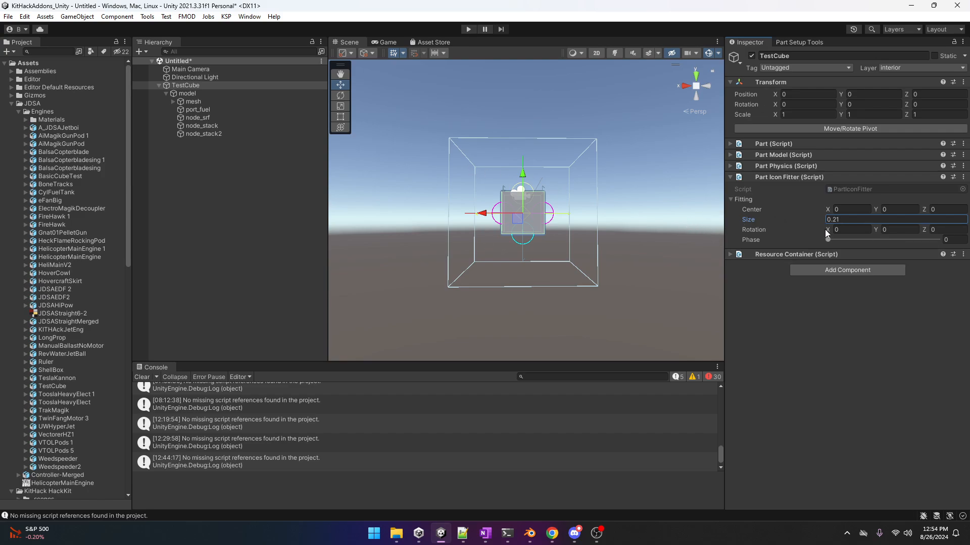
Set the Y rotation of the Part Icon Fitter to 1.
left_click(839, 230)
left_click(893, 230)
type("1")
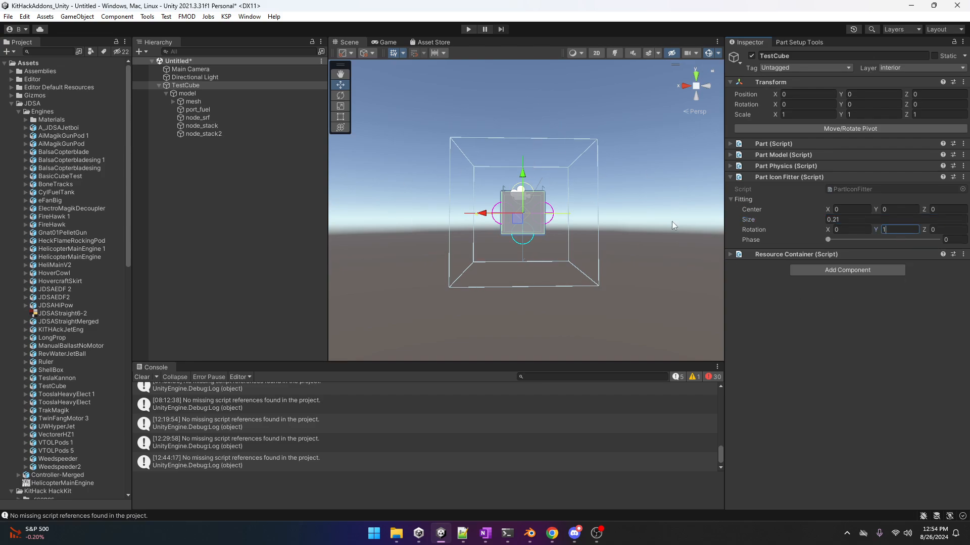
left_click(729, 176)
Set the Resource Container's refill behaviour to On Resupply and assign port_fuel as its port.
left_click(730, 187)
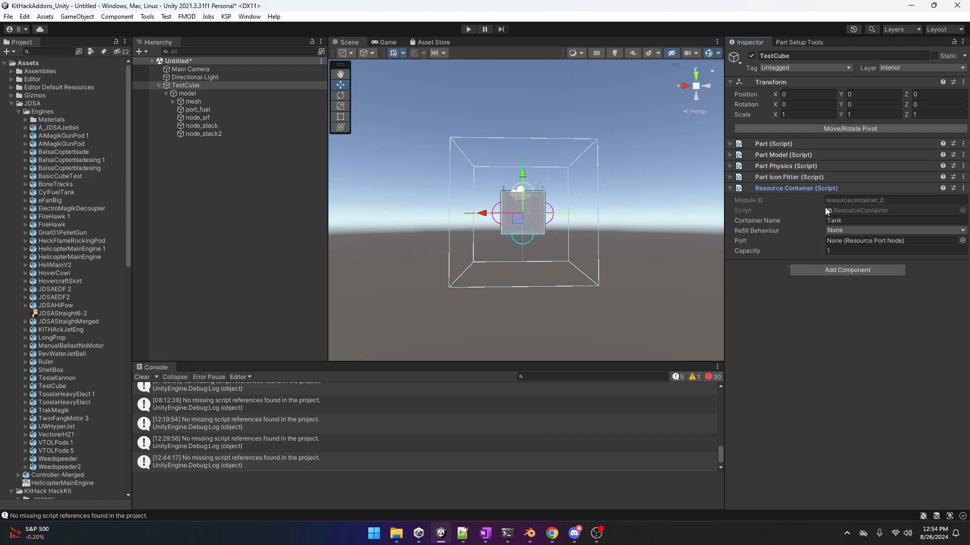
left_click(843, 231)
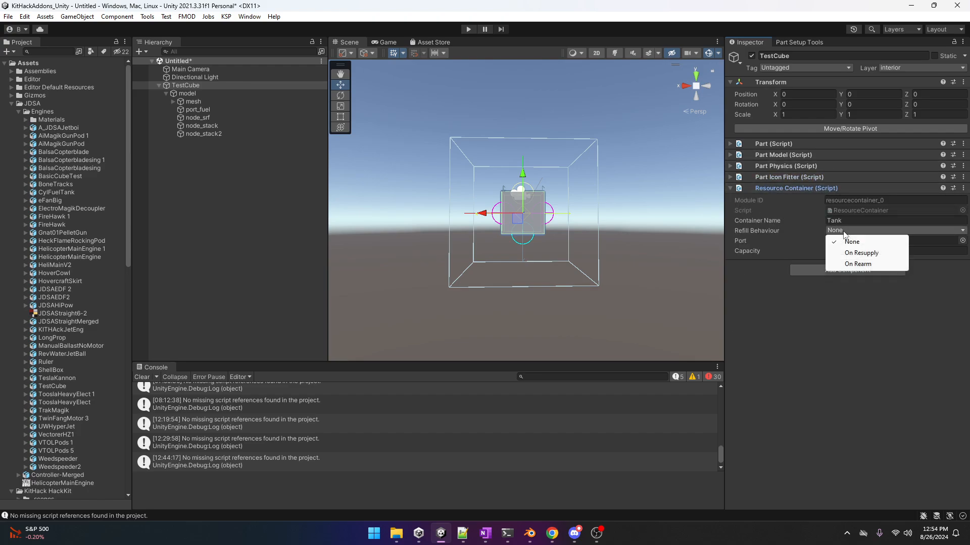
left_click(862, 253)
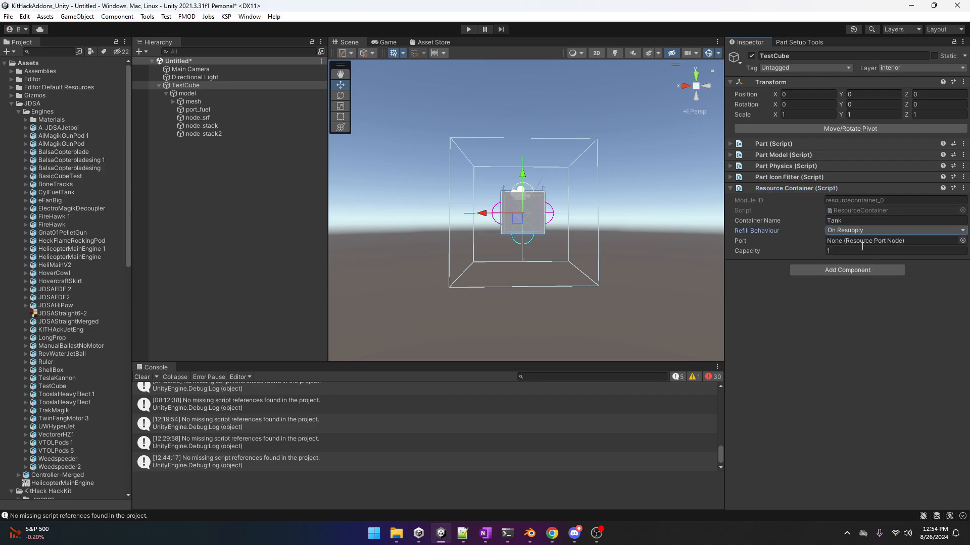
left_click(962, 240)
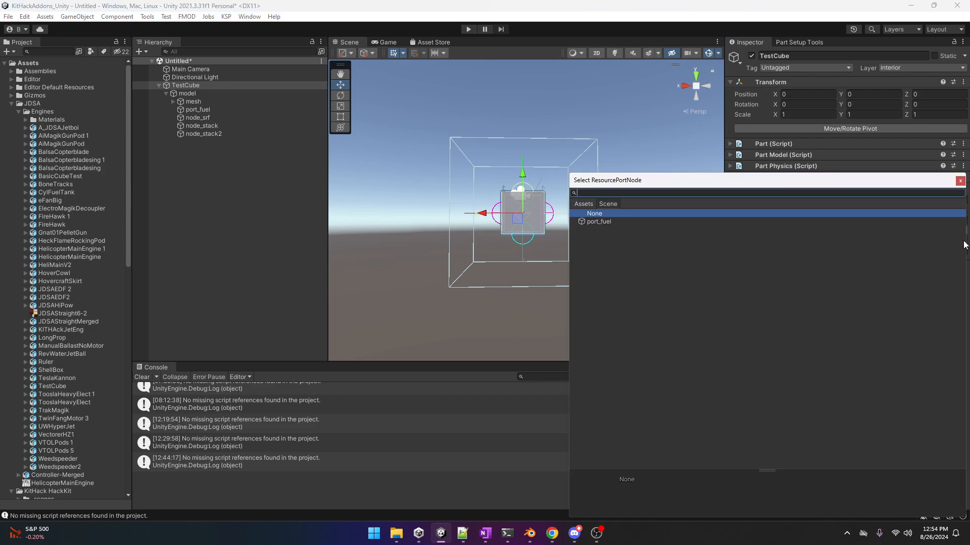
double_click(602, 222)
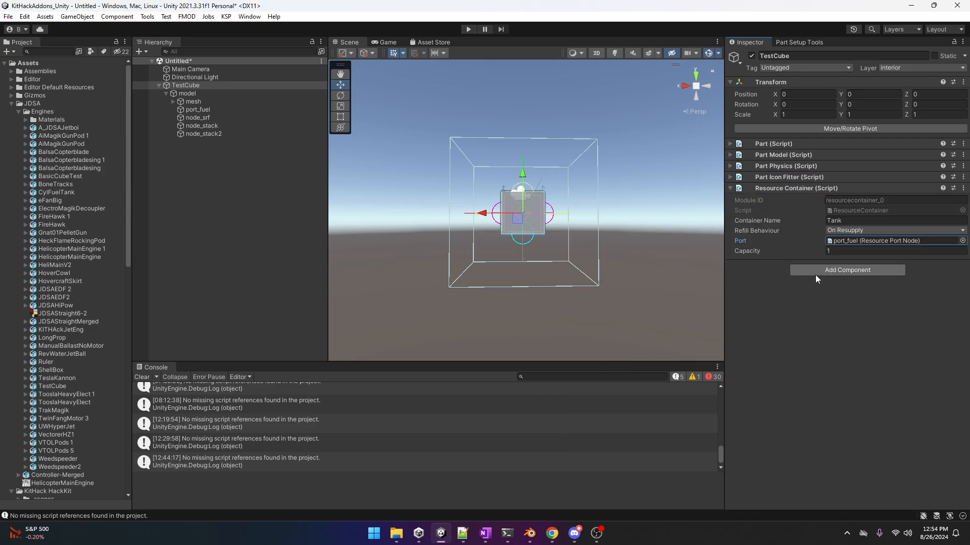
Set the Resource Container's capacity to 150.
left_click(852, 252)
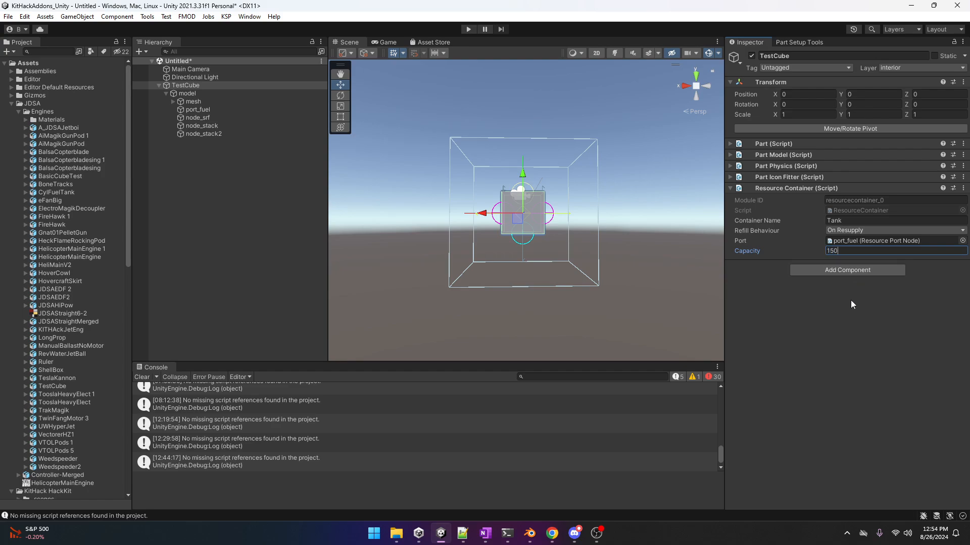
left_click(855, 221)
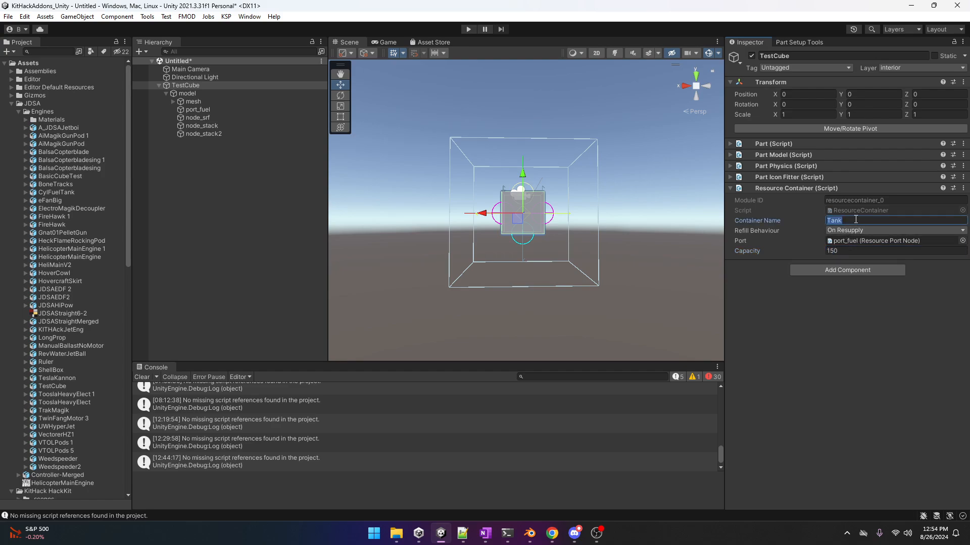
key("Left")
left_click(195, 86)
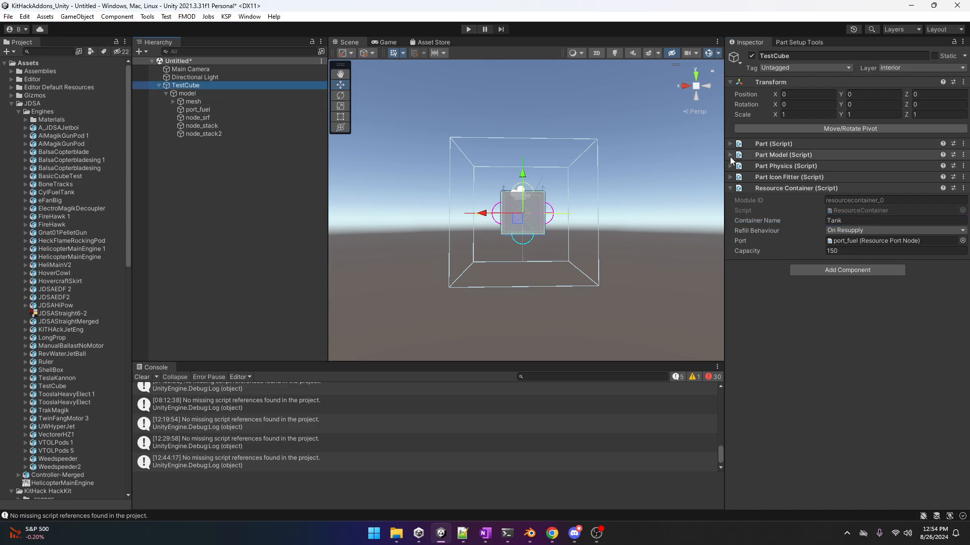
left_click(731, 188)
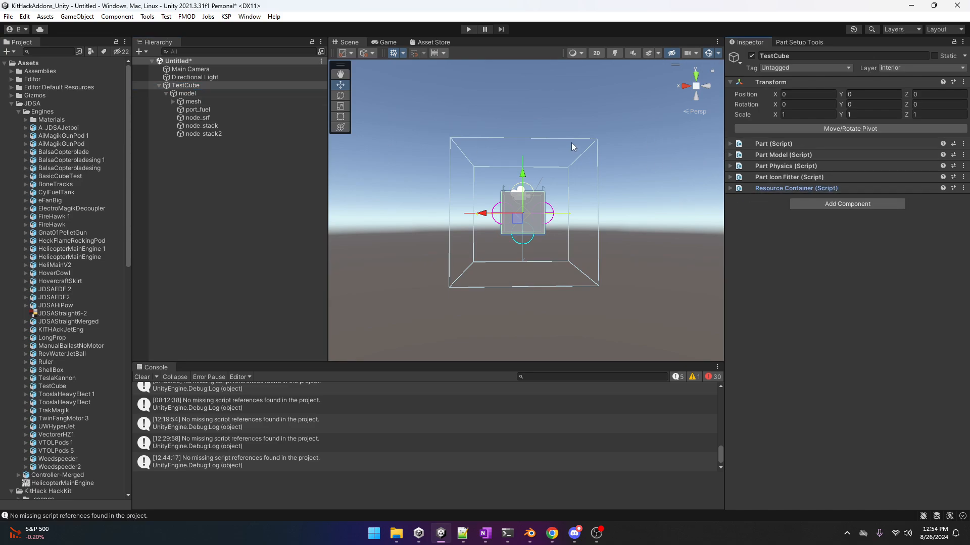
Check the port_fuel node's resource port settings and reopen TestCube's Part settings.
left_click(202, 110)
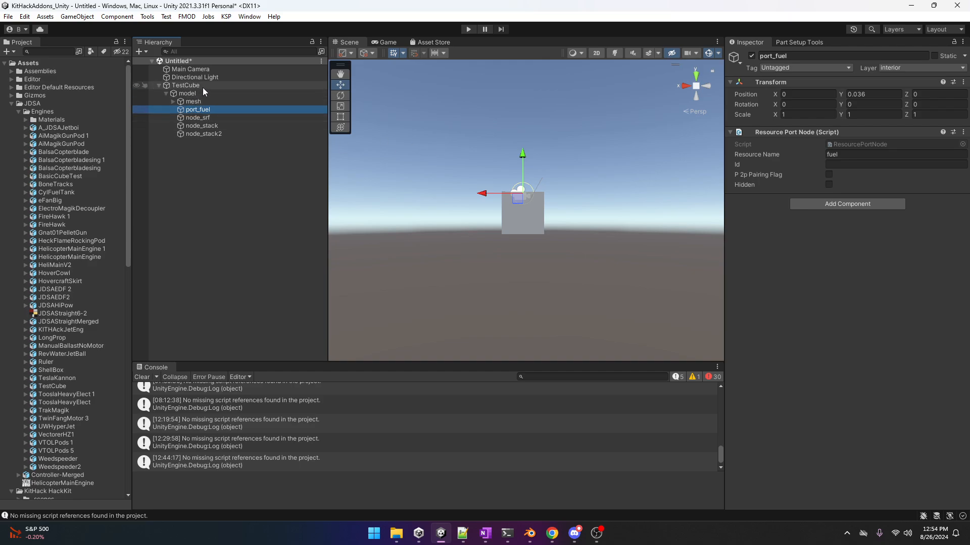
left_click(190, 86)
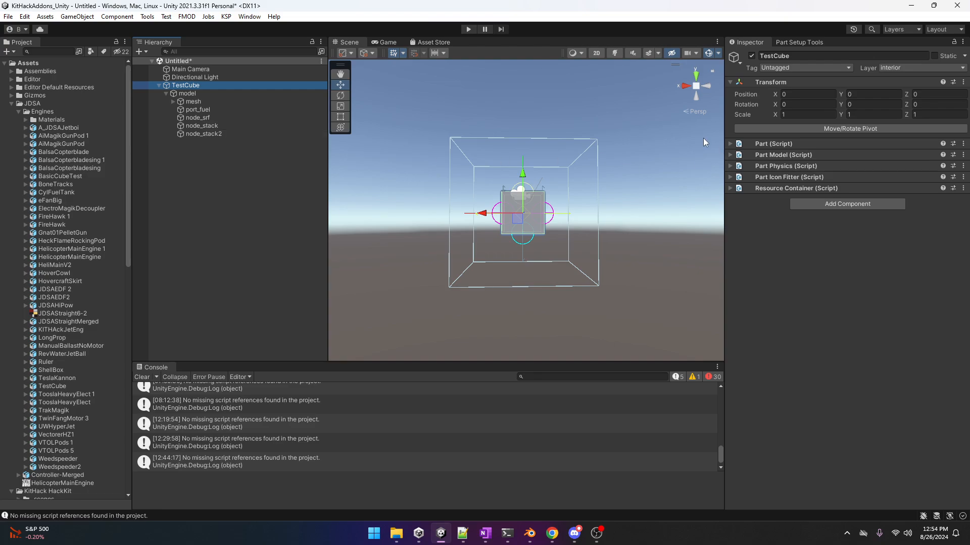
left_click(730, 144)
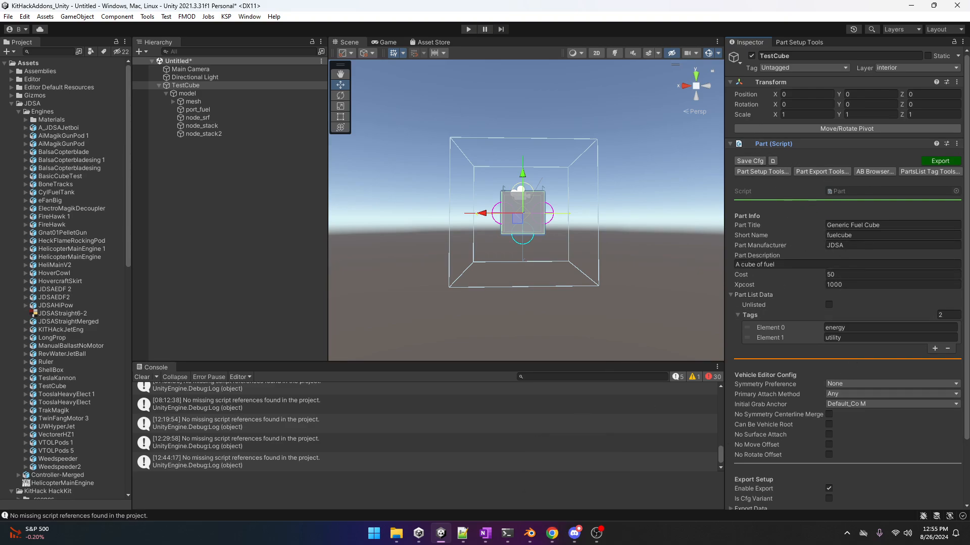
Switch to Notepad++ and examine the base game's FuelTank_medium.cfg as a reference for the part configuration.
mouse_move(463, 532)
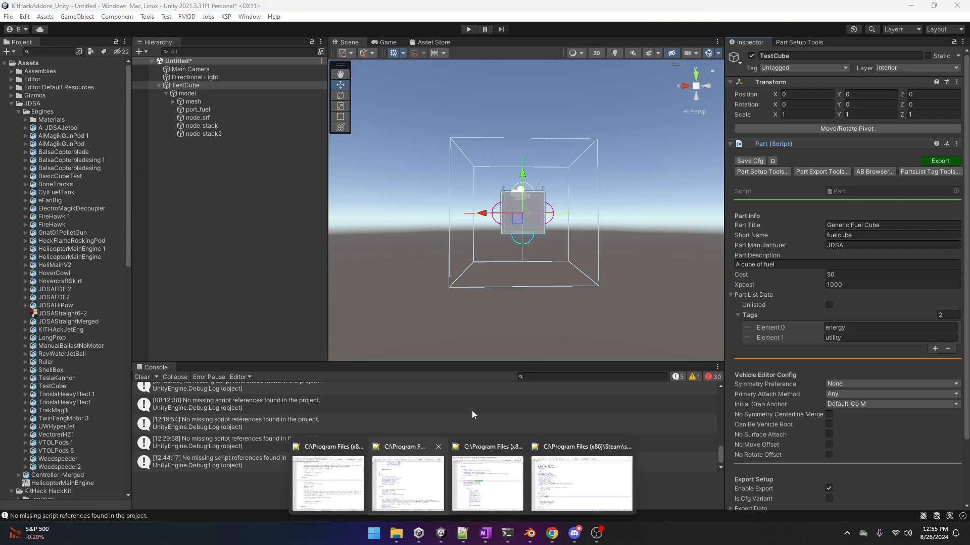
mouse_move(490, 477)
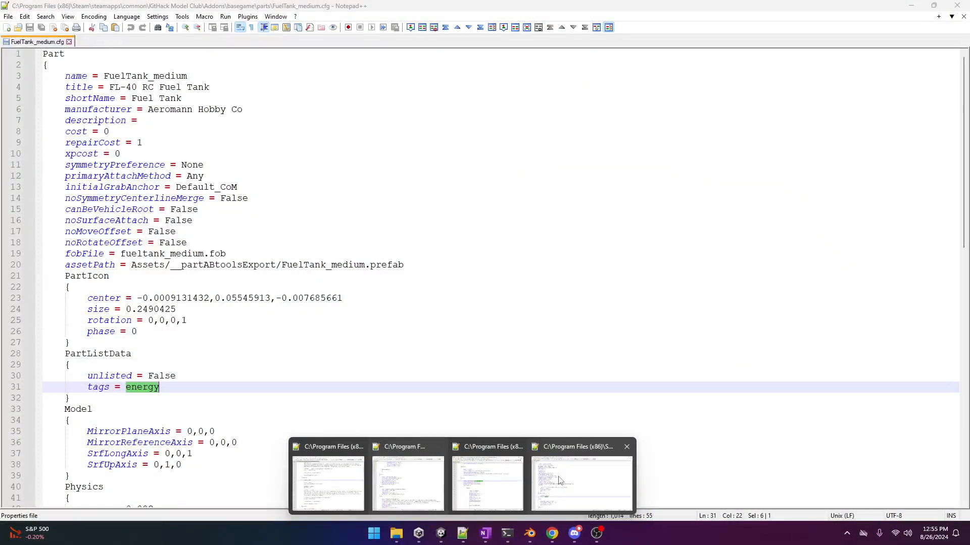
left_click(559, 479)
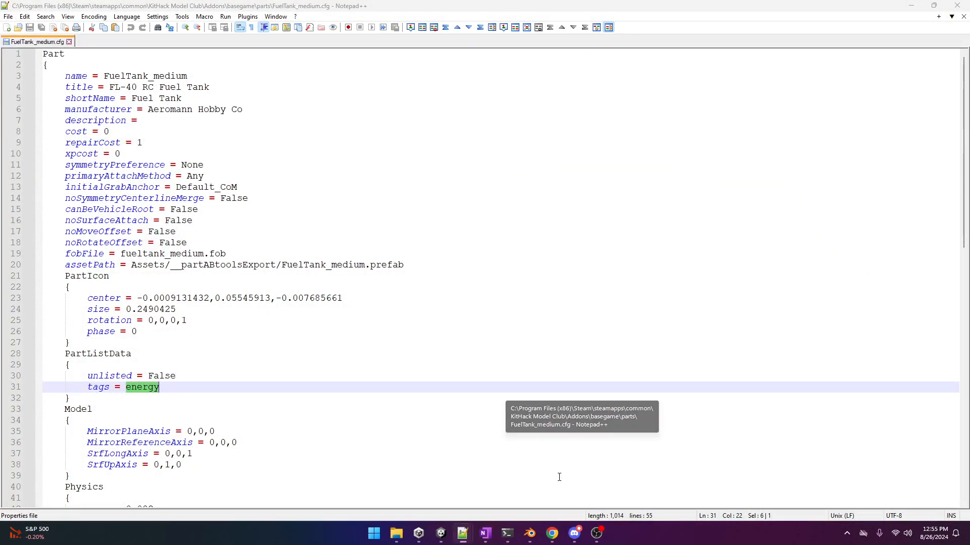
scroll(324, 236, "down", 1)
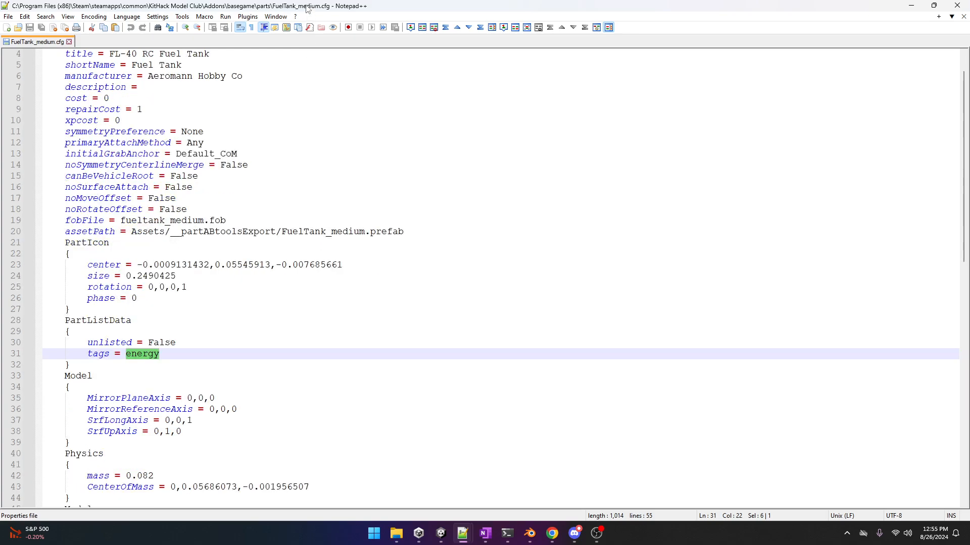
Place FuelTank_medium.cfg beside the Unity Part settings and examine its part info, PartIcon, PartListData, Physics and ResourceContainer sections.
left_click_drag(305, 6, 969, 96)
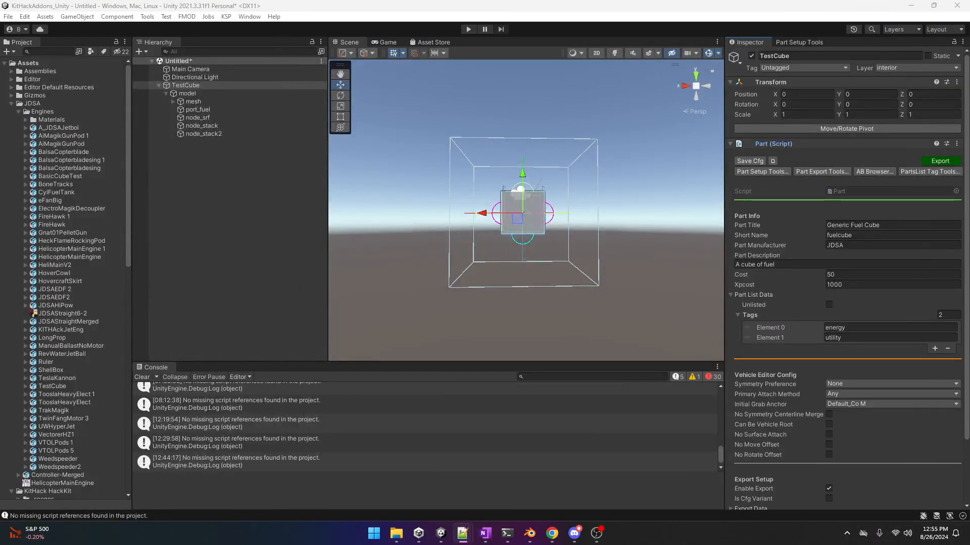
left_click_drag(969, 56, 467, 37)
left_click_drag(392, 38, 390, 39)
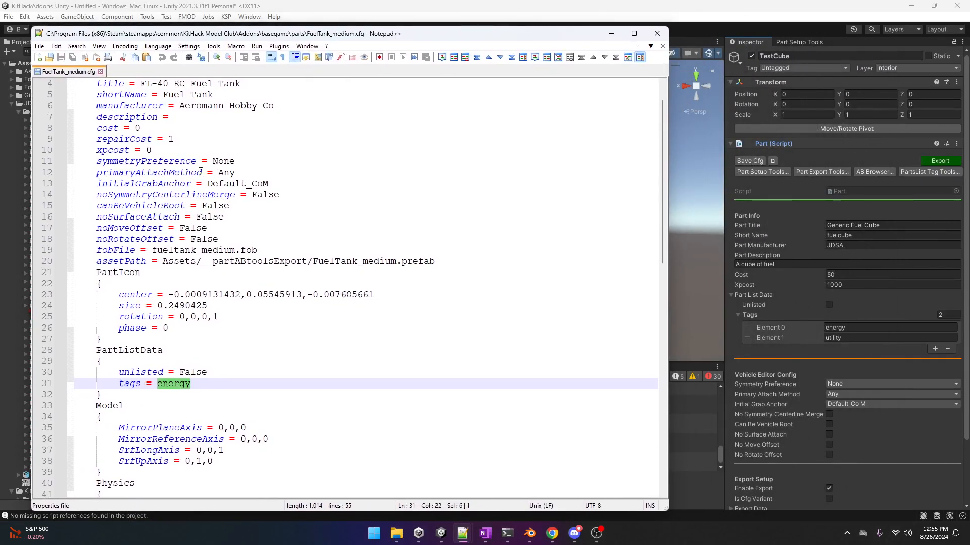
scroll(207, 157, "up", 1)
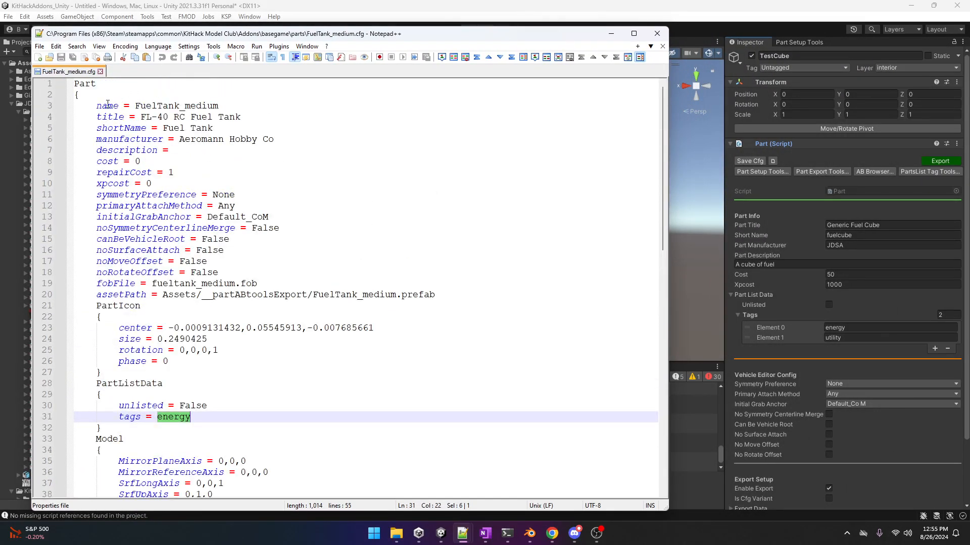
left_click_drag(75, 84, 234, 374)
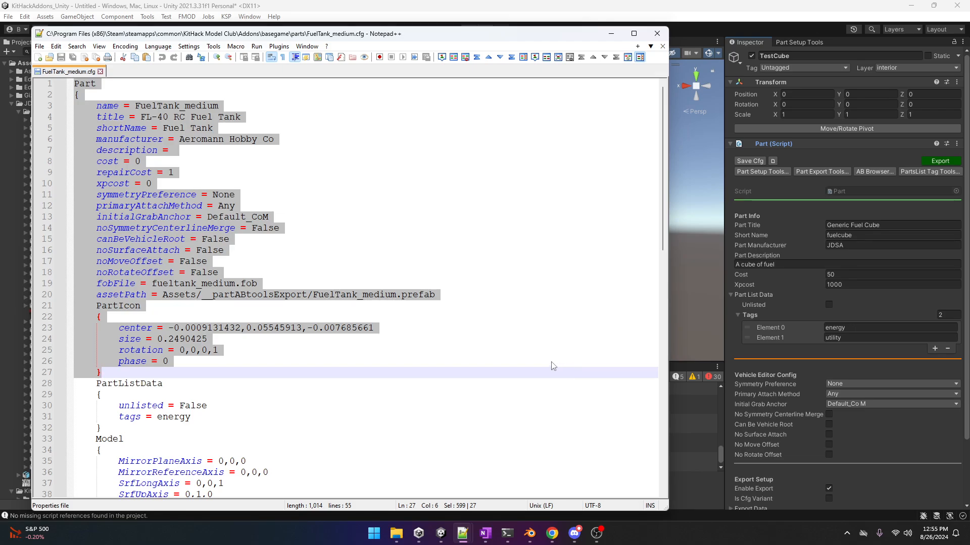
scroll(401, 294, "down", 6)
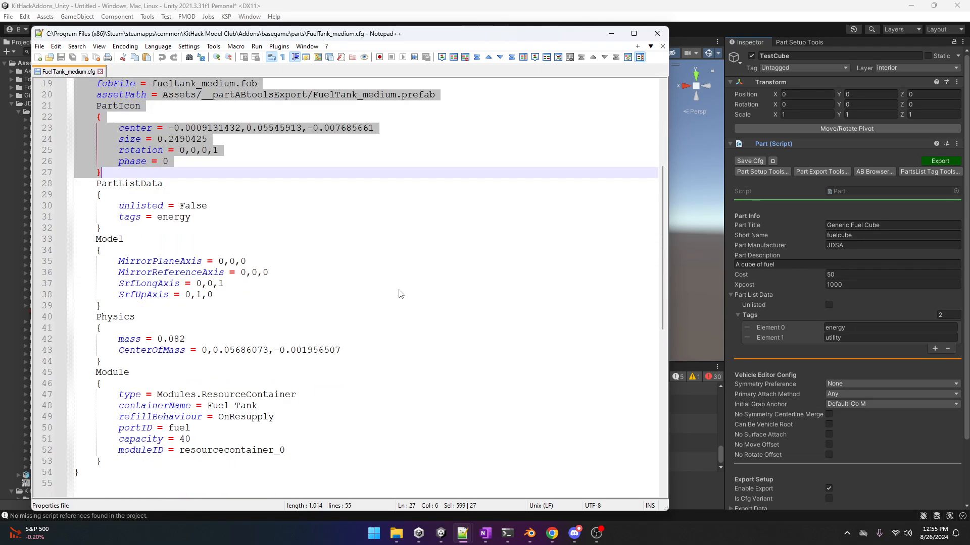
scroll(400, 294, "down", 3)
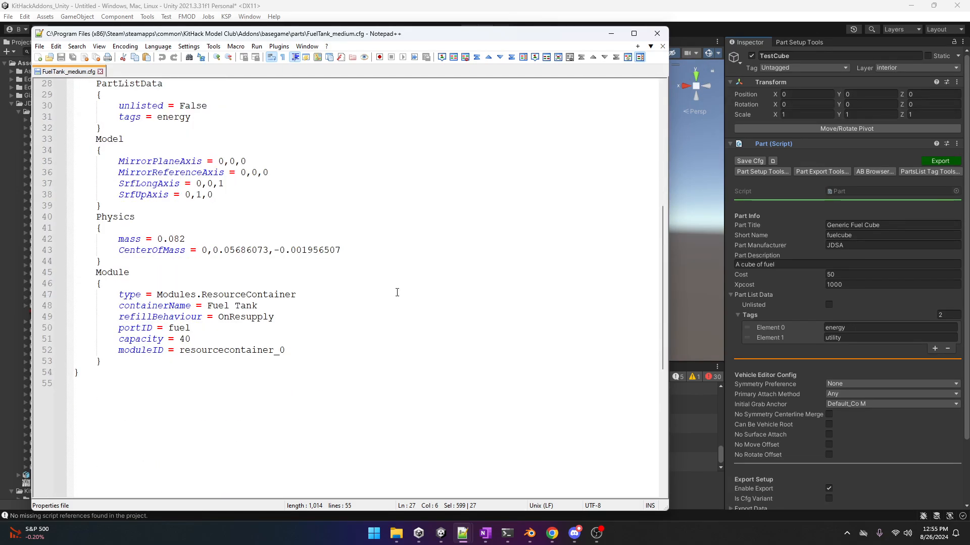
scroll(396, 292, "up", 1)
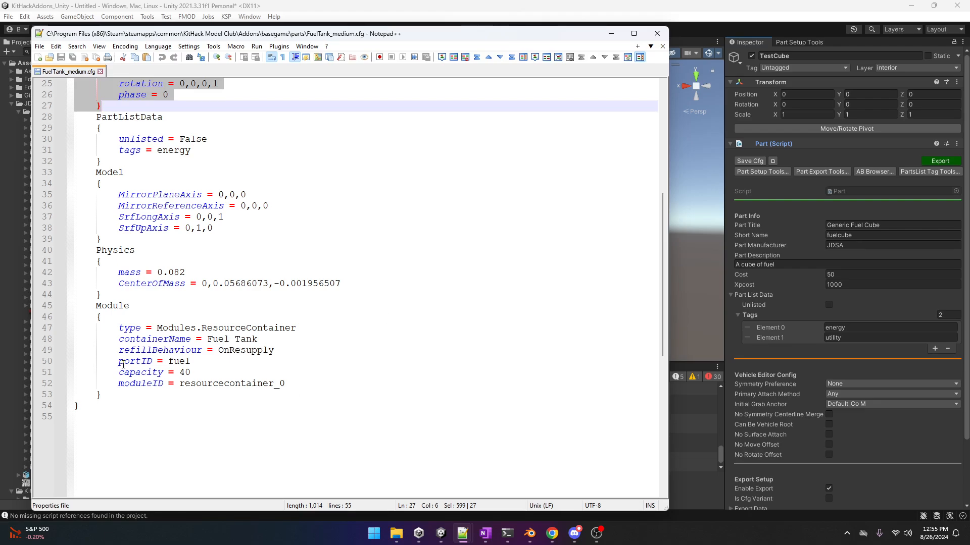
scroll(207, 298, "up", 8)
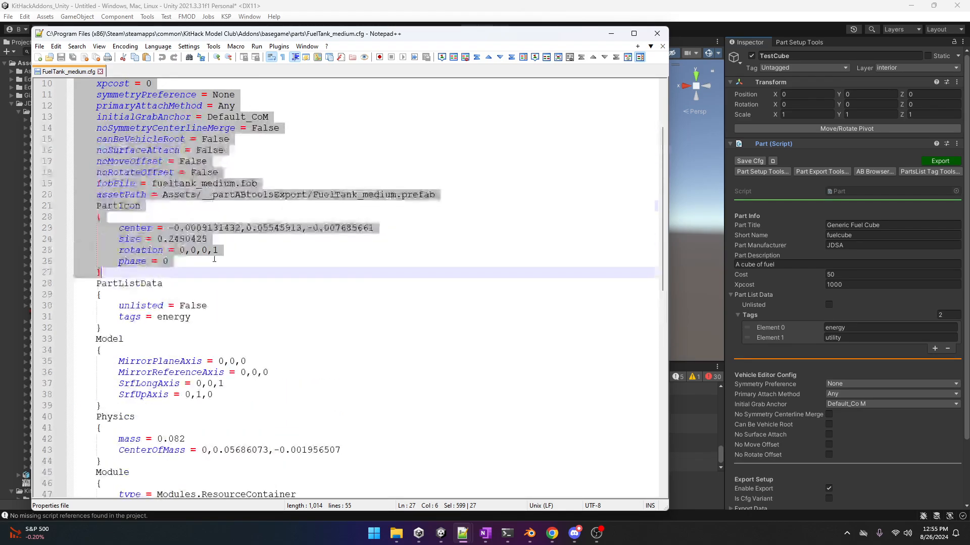
scroll(316, 240, "down", 7)
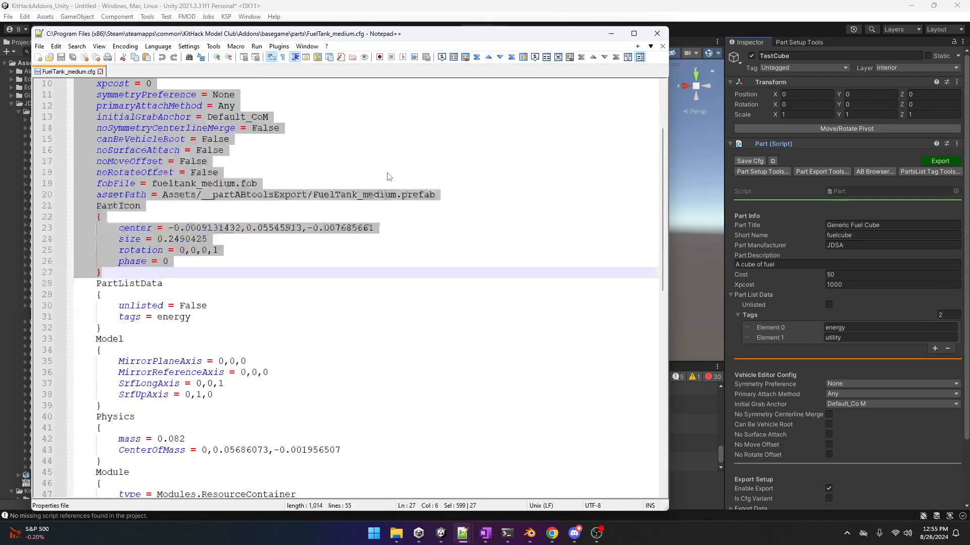
Move the config file window out of the way, return to Unity and export the TestCube part.
left_click_drag(479, 39, 969, 99)
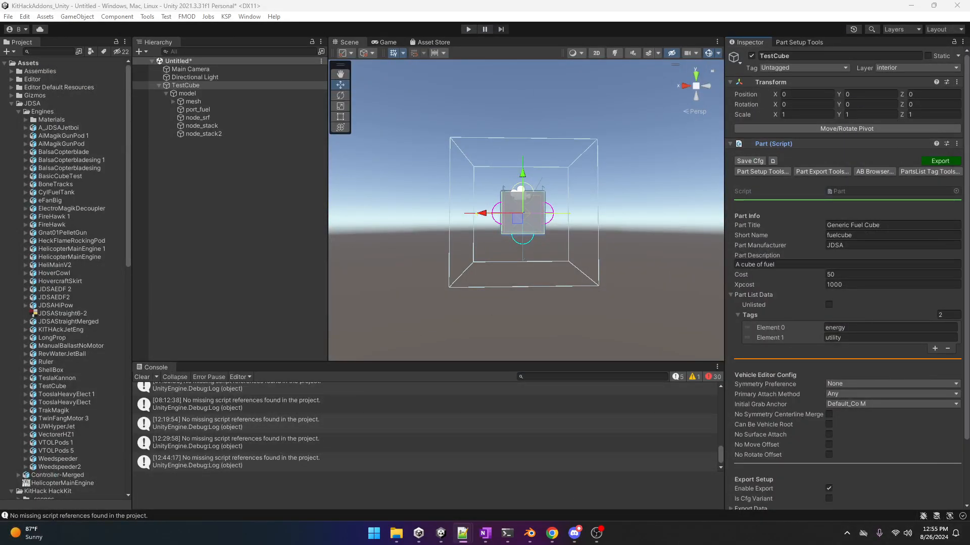
left_click(749, 6)
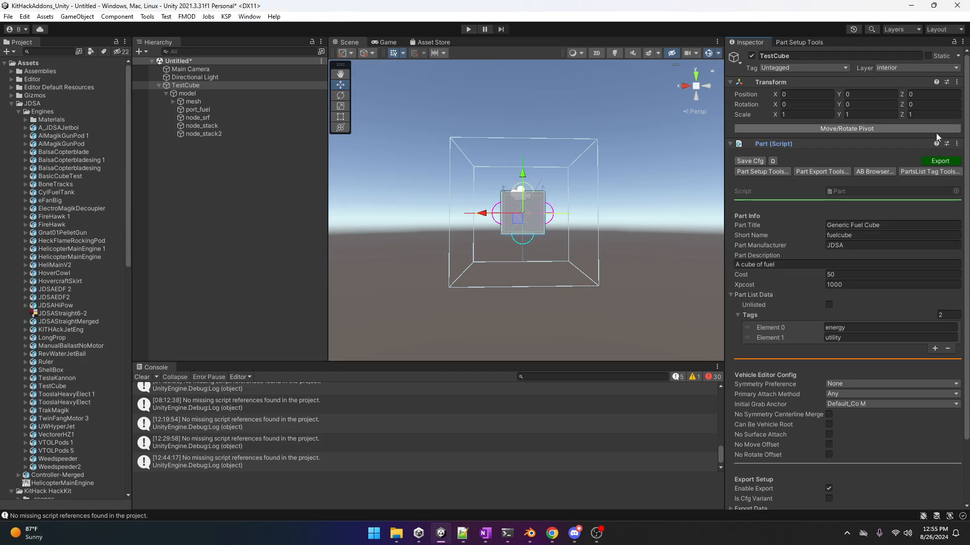
left_click(944, 162)
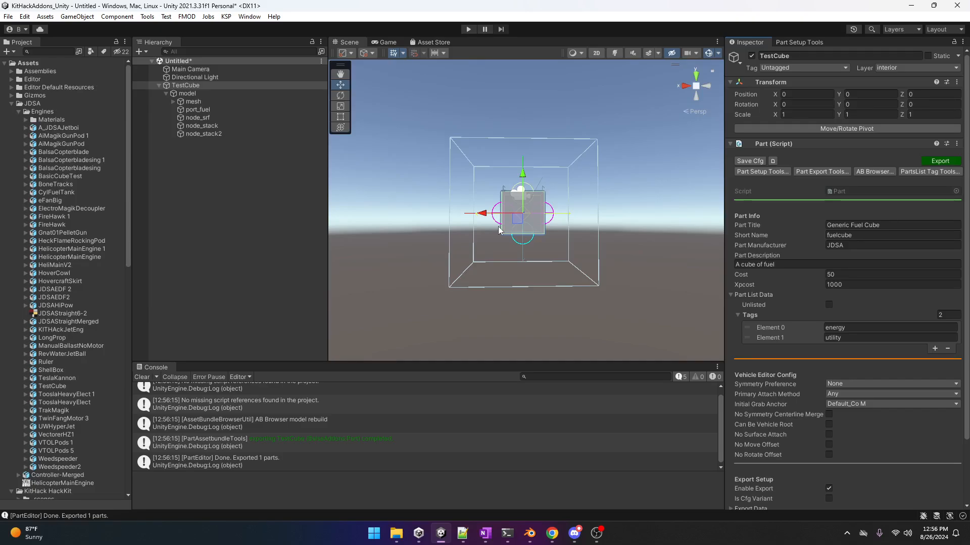
Switch to File Explorer and show the KitHackAddons_Unity output folder.
mouse_move(397, 537)
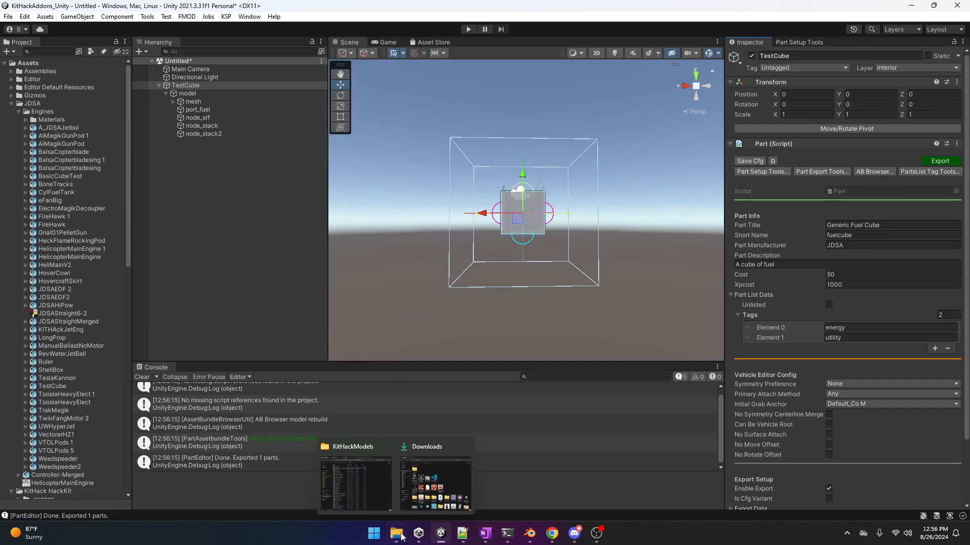
left_click(350, 495)
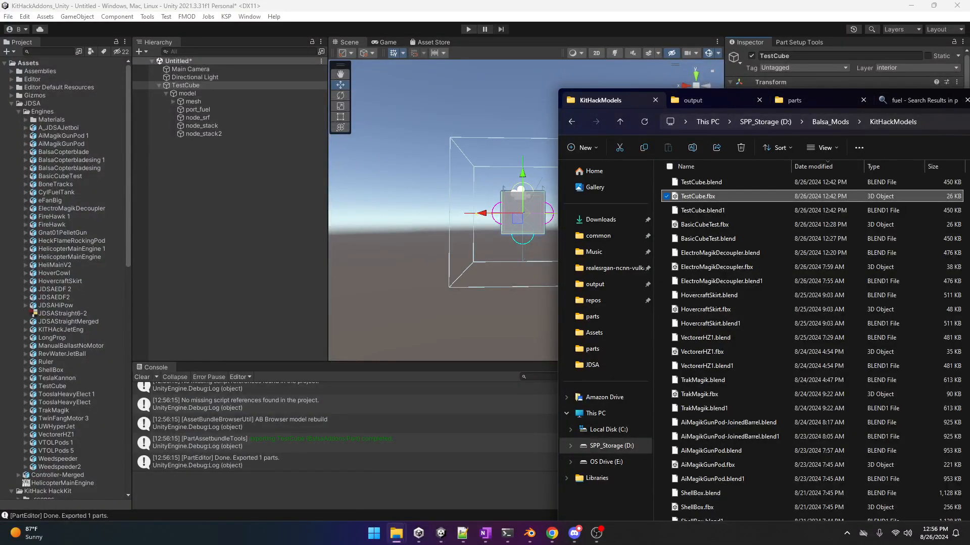
left_click_drag(969, 100, 741, 46)
left_click(318, 45)
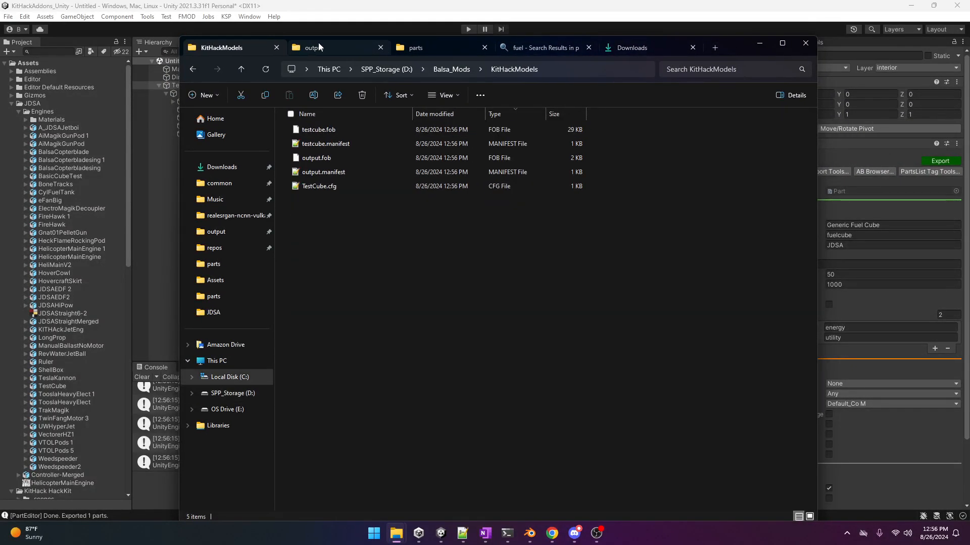
Examine the exported files in the output folder: the testcube and output fob and manifest files and TestCube.cfg.
left_click(316, 158)
left_click(324, 172)
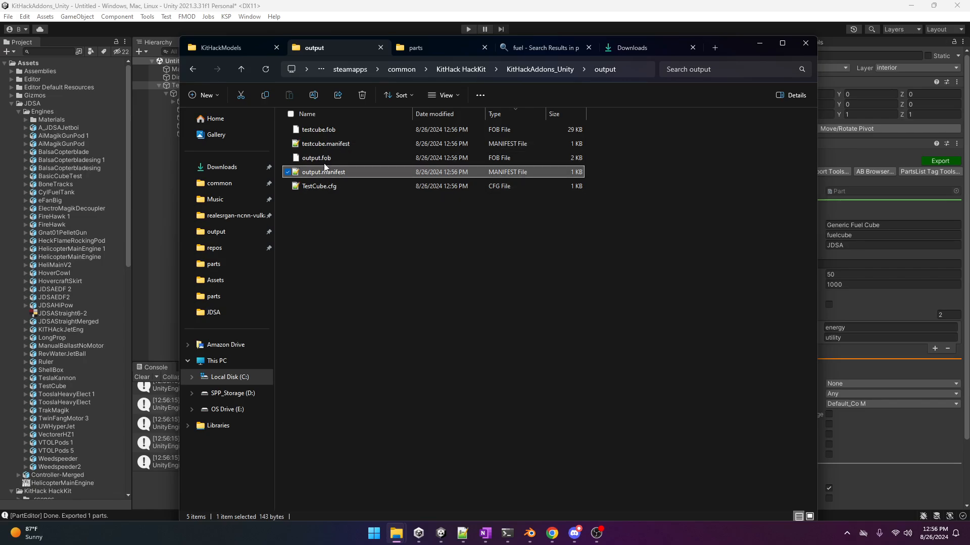
left_click(322, 162)
left_click(320, 173)
left_click(314, 186)
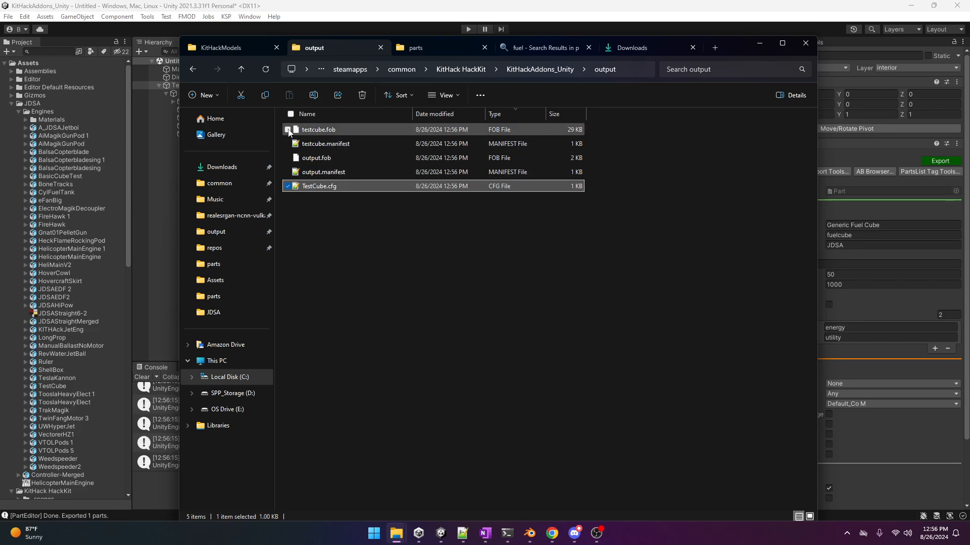
left_click(330, 172)
left_click(327, 157)
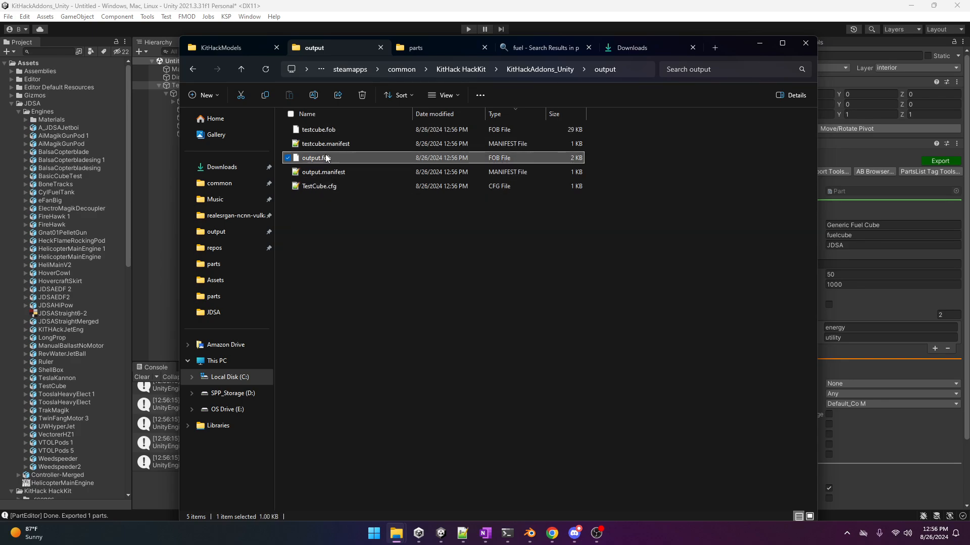
left_click(328, 187)
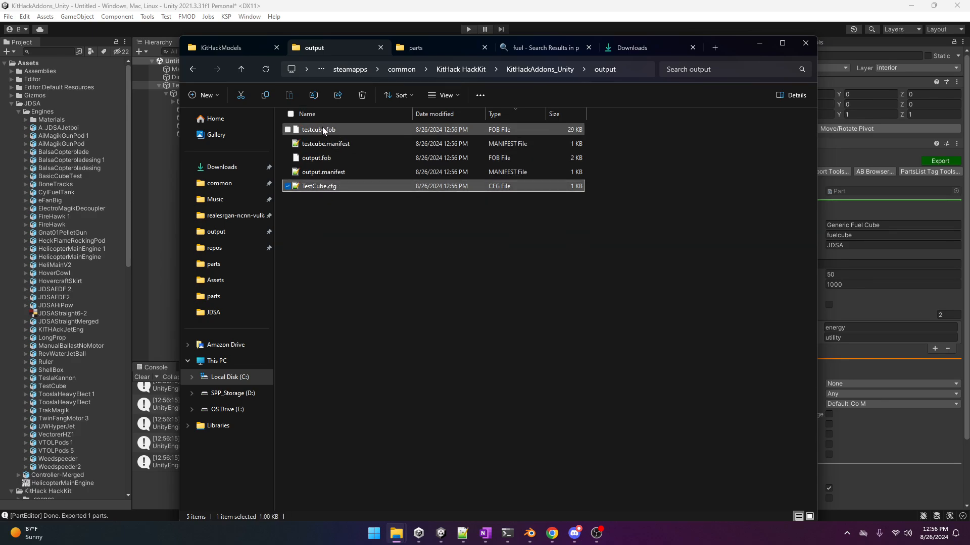
left_click(322, 129)
left_click(325, 144)
Open TestCube.cfg in Notepad++ and compare it side by side with FuelTank_medium.cfg using the Compare plugin.
double_click(317, 187)
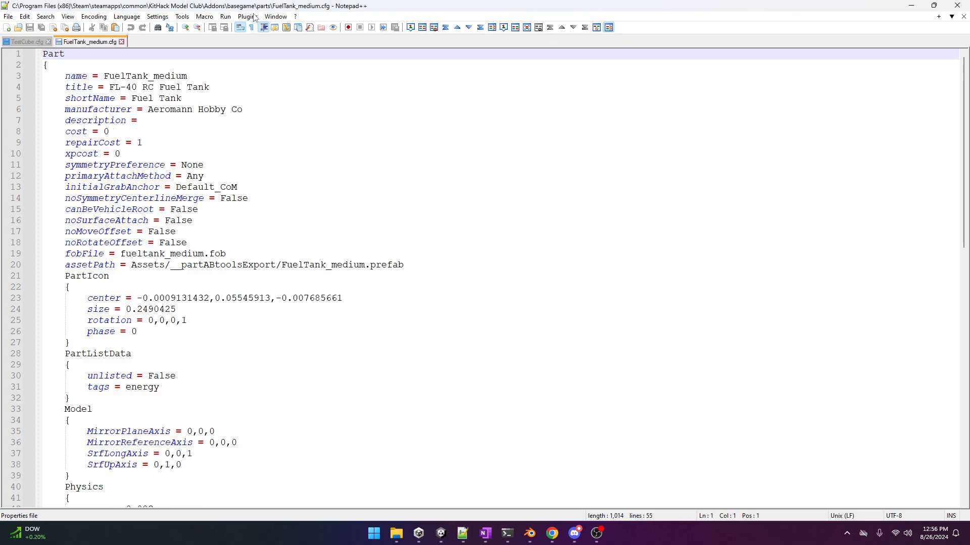
left_click(226, 17)
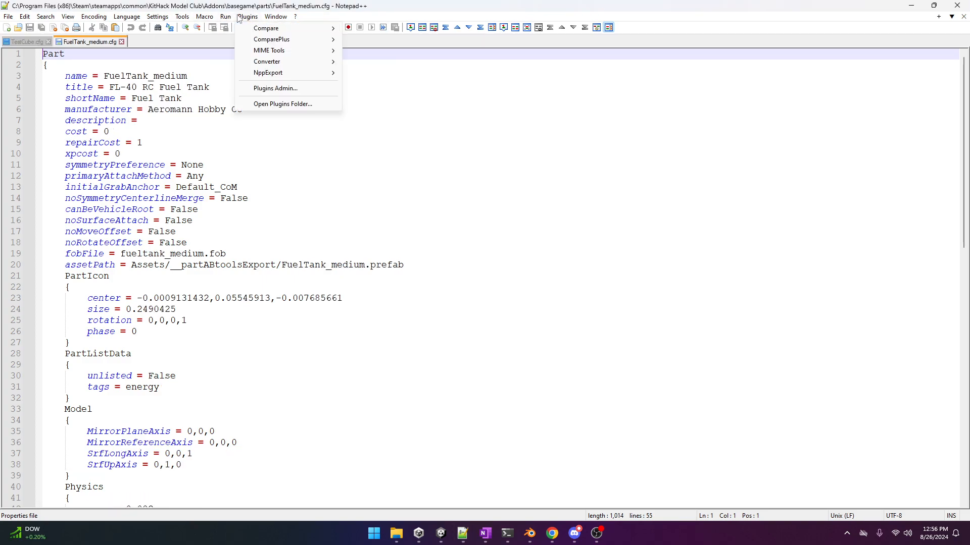
mouse_move(268, 30)
left_click(381, 40)
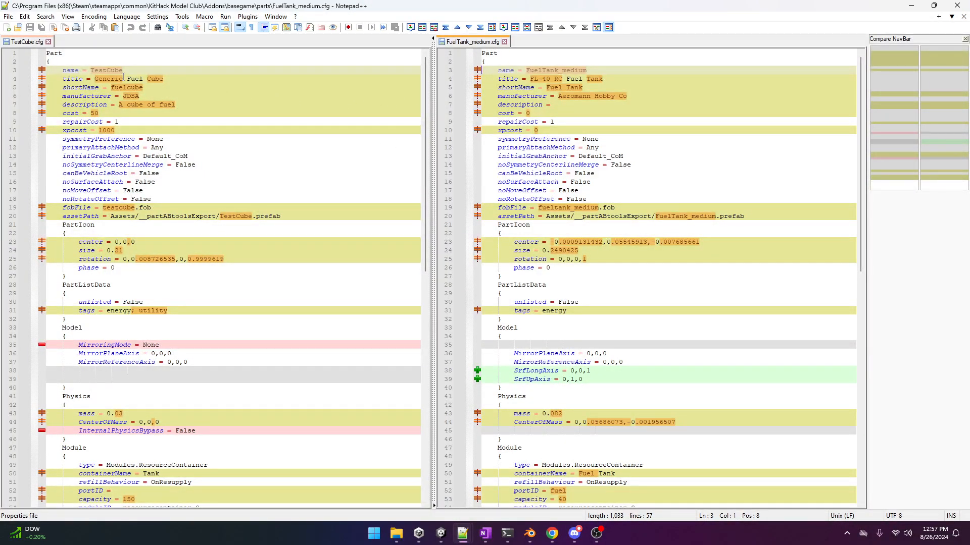
Examine the differences between TestCube.cfg and FuelTank_medium.cfg, including name, xpcost, tags, Model, Physics and Module entries.
double_click(109, 71)
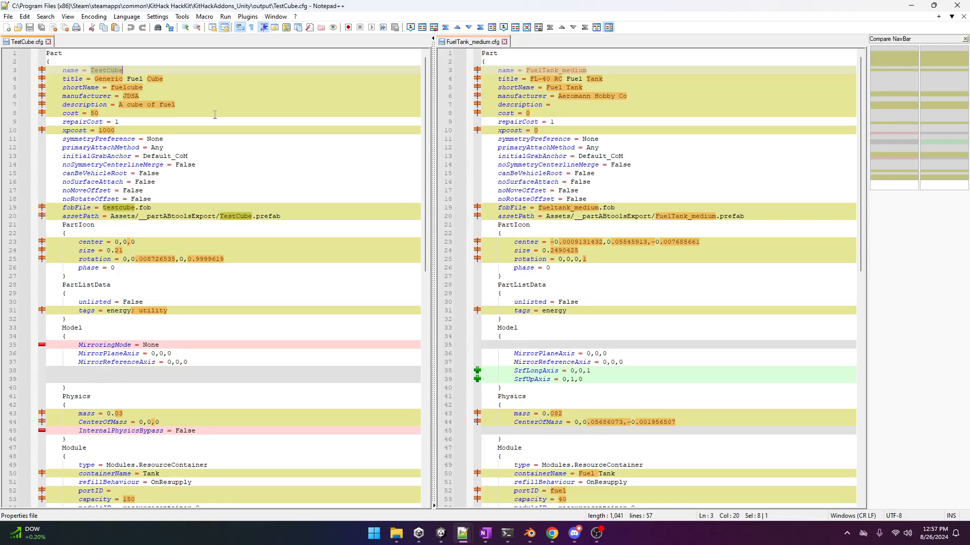
double_click(560, 70)
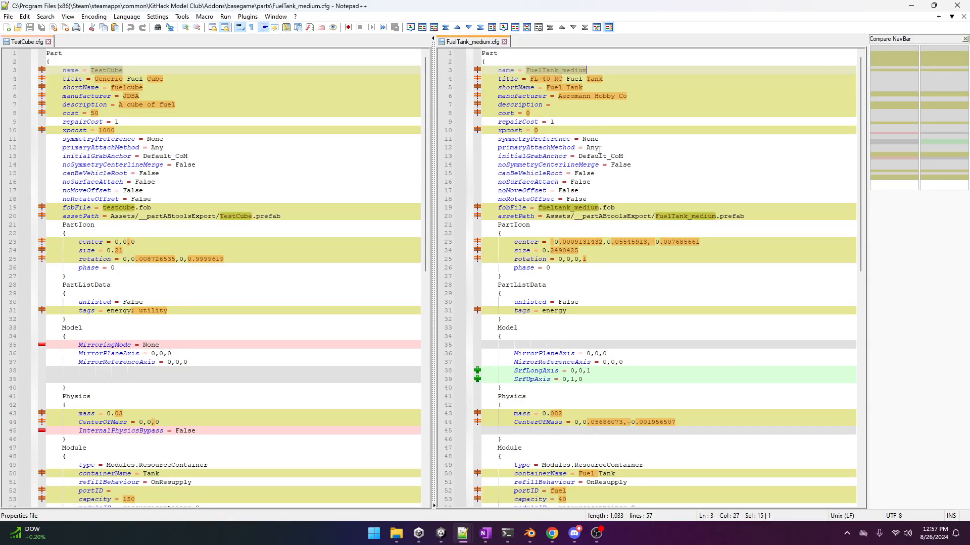
scroll(386, 145, "down", 2)
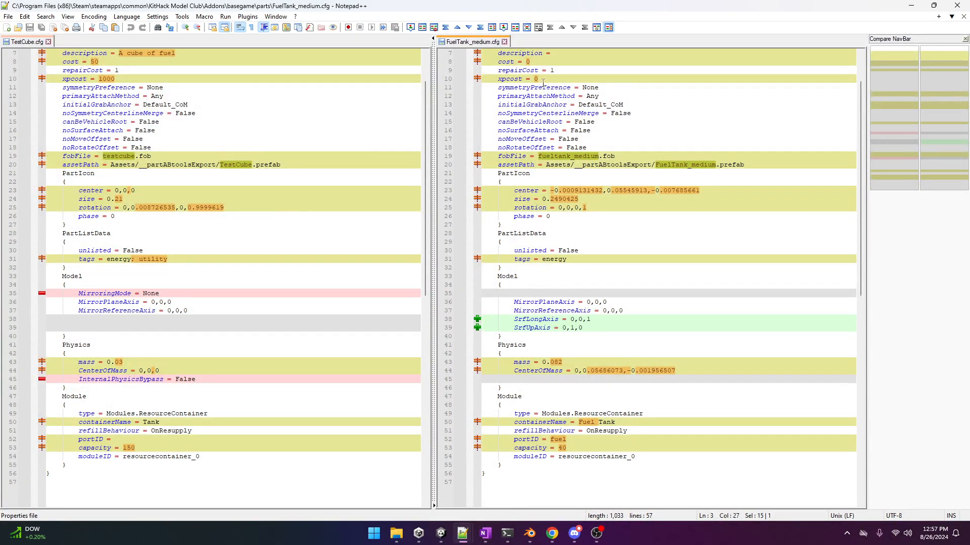
left_click(539, 79)
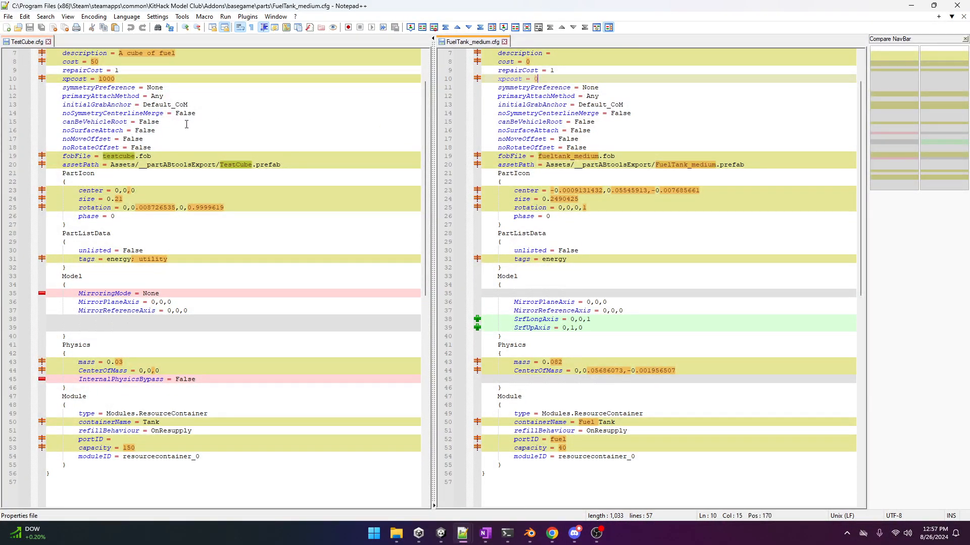
scroll(186, 124, "up", 2)
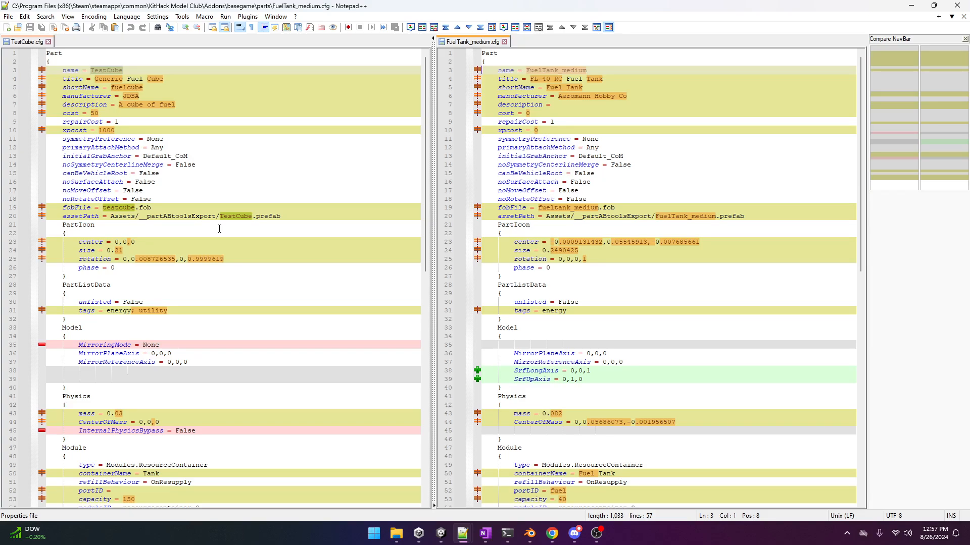
scroll(237, 220, "down", 3)
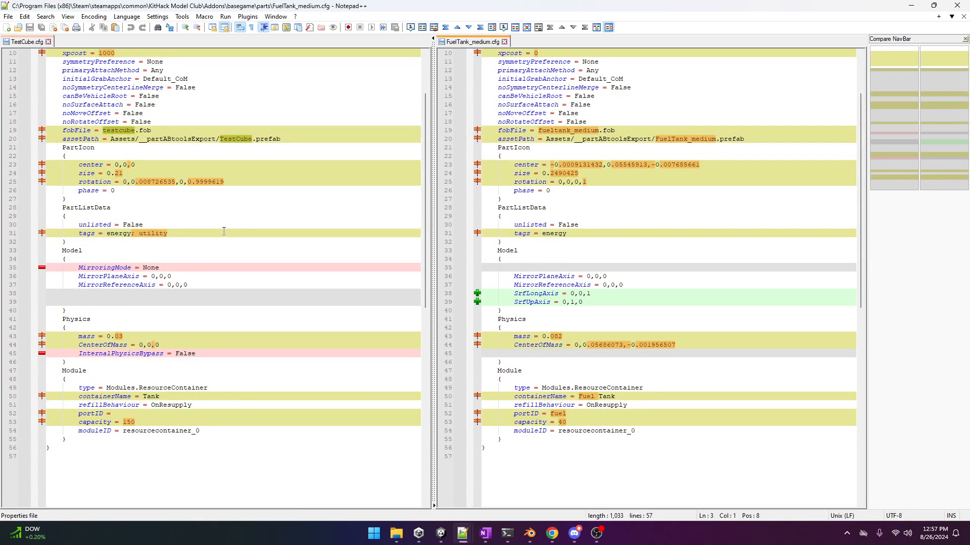
double_click(153, 234)
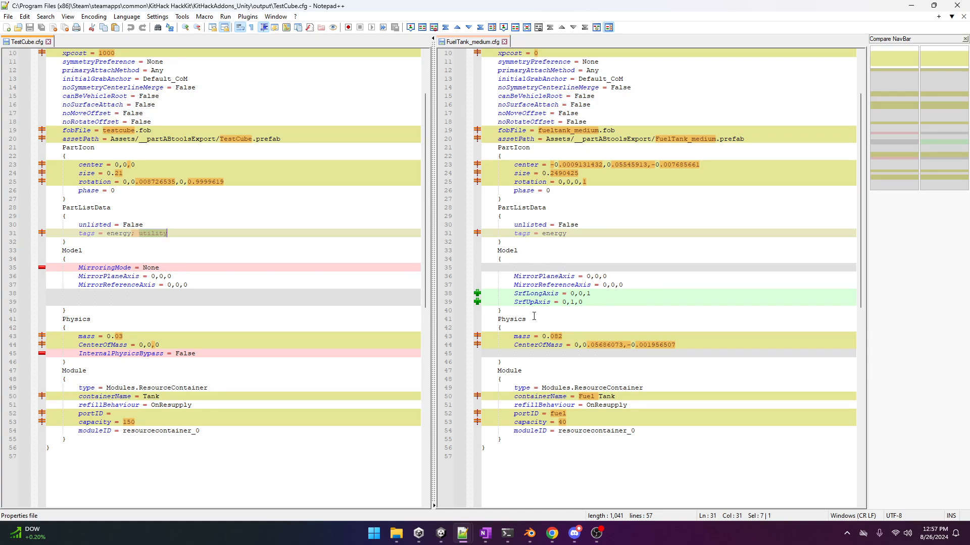
scroll(136, 315, "down", 2)
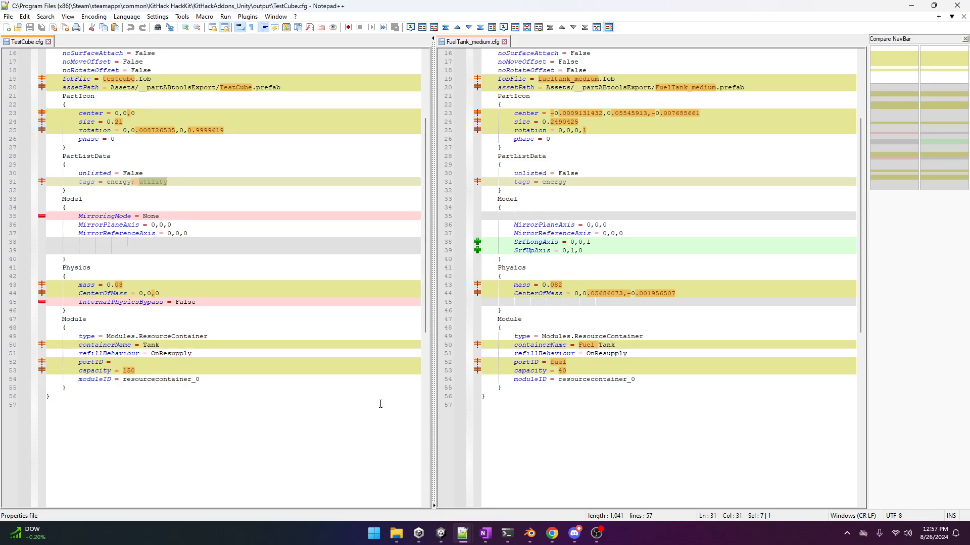
scroll(381, 404, "up", 2)
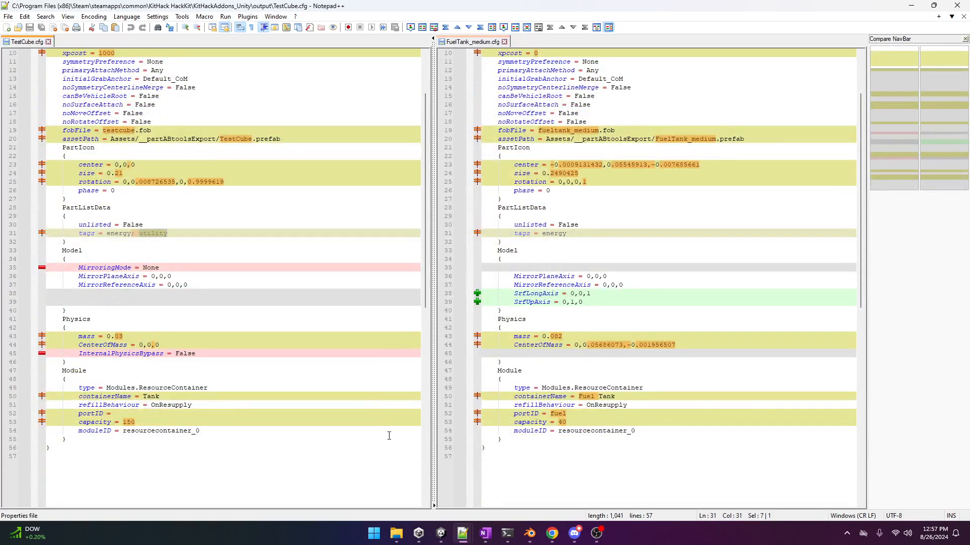
Set the ResourceContainer module's portID to fuel in TestCube.cfg and save the file.
left_click(125, 414)
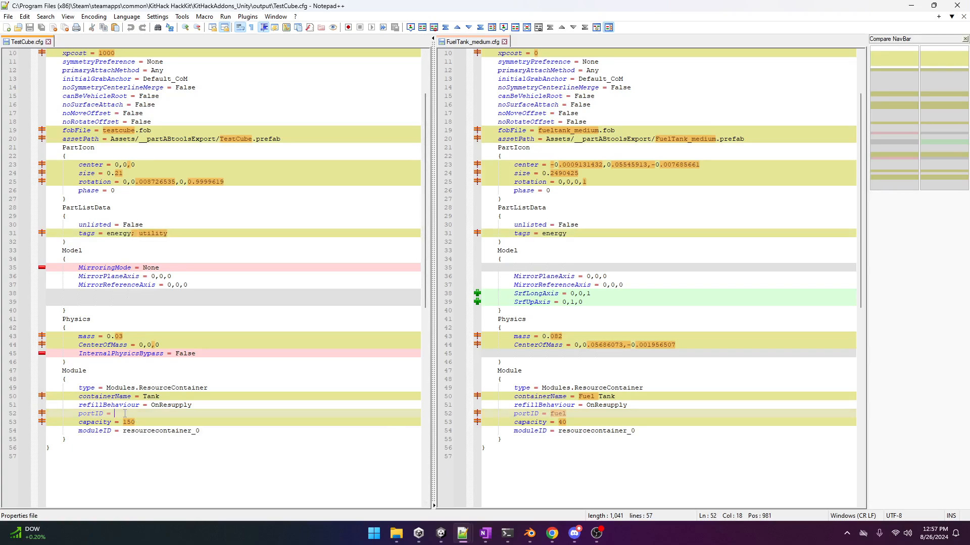
left_click_drag(78, 414, 111, 413)
left_click(127, 414)
type("fuel")
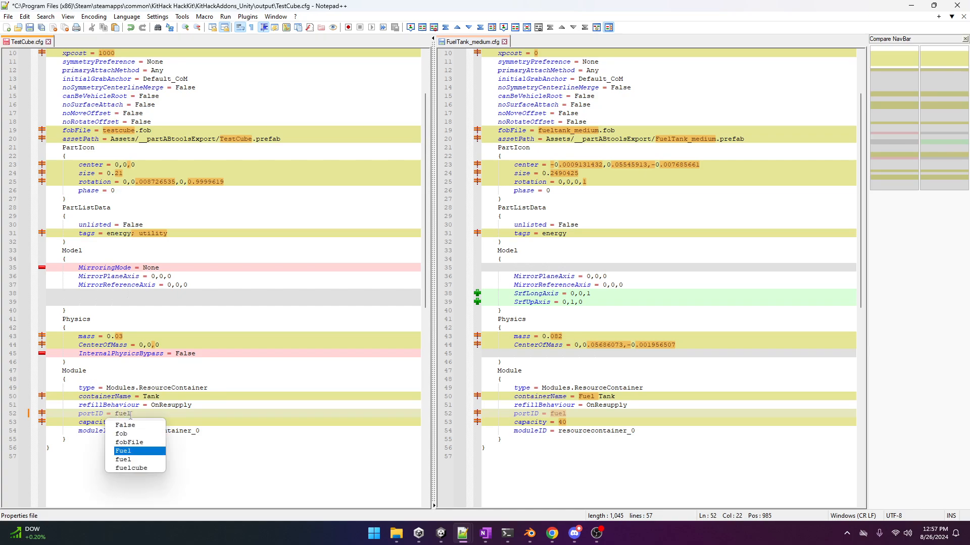
left_click(232, 474)
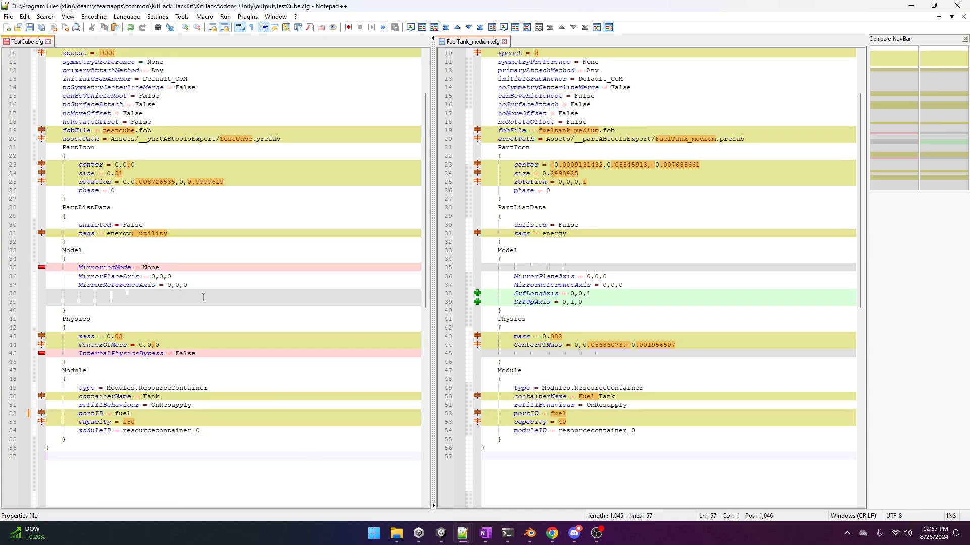
left_click(29, 27)
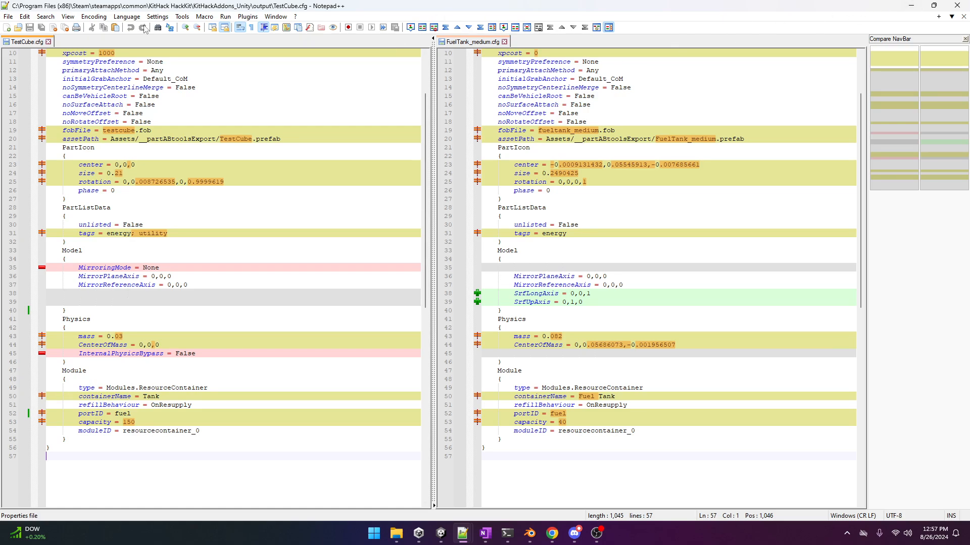
Close TestCube.cfg and move it with testcube.fob and testcube.manifest from the output folder to KitHack Model Club's Mods/JDSA/parts folder.
left_click(48, 42)
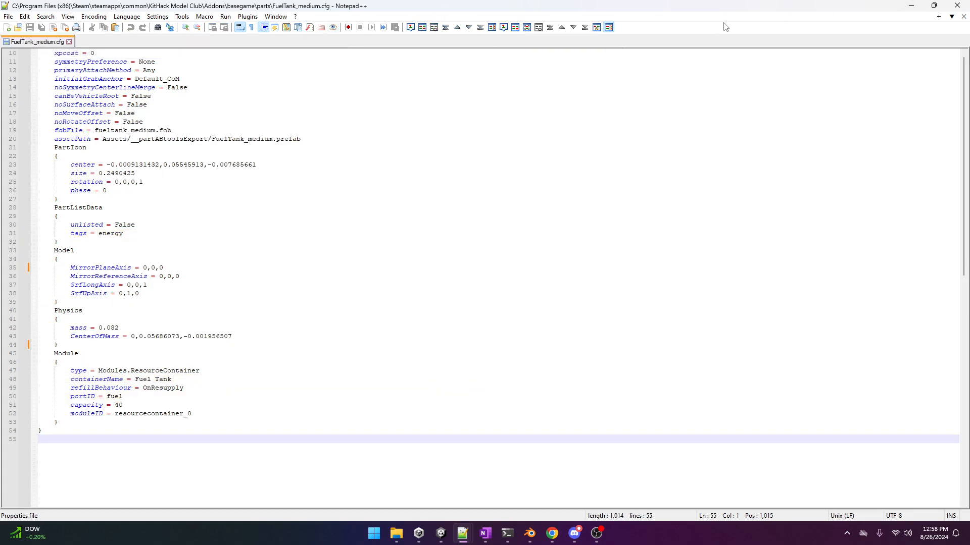
left_click(911, 6)
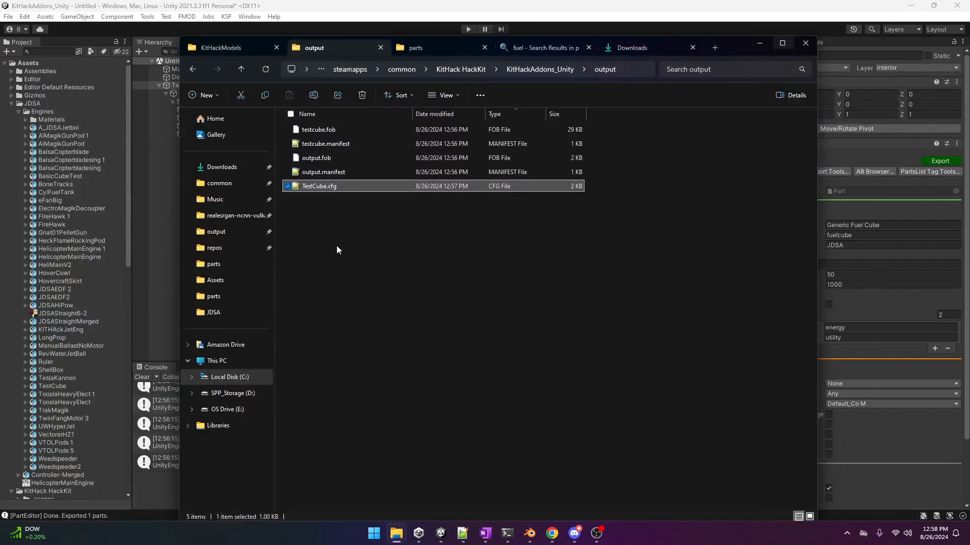
left_click(288, 144)
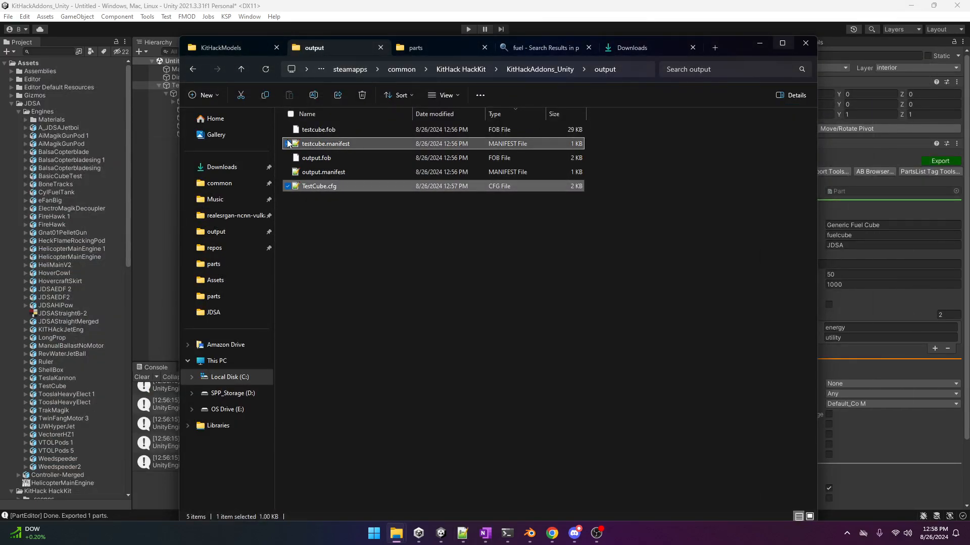
left_click(287, 129)
left_click(287, 144)
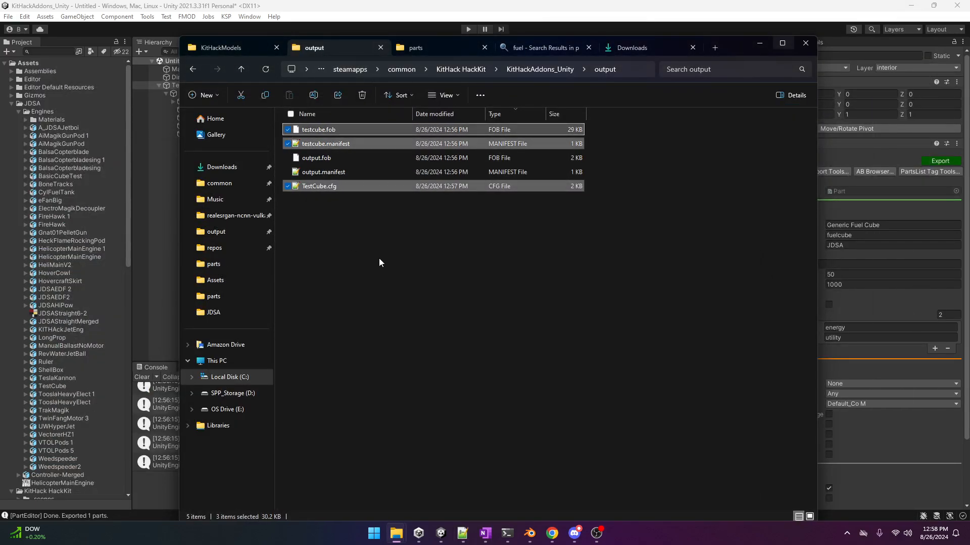
key("ctrl+x")
left_click(433, 48)
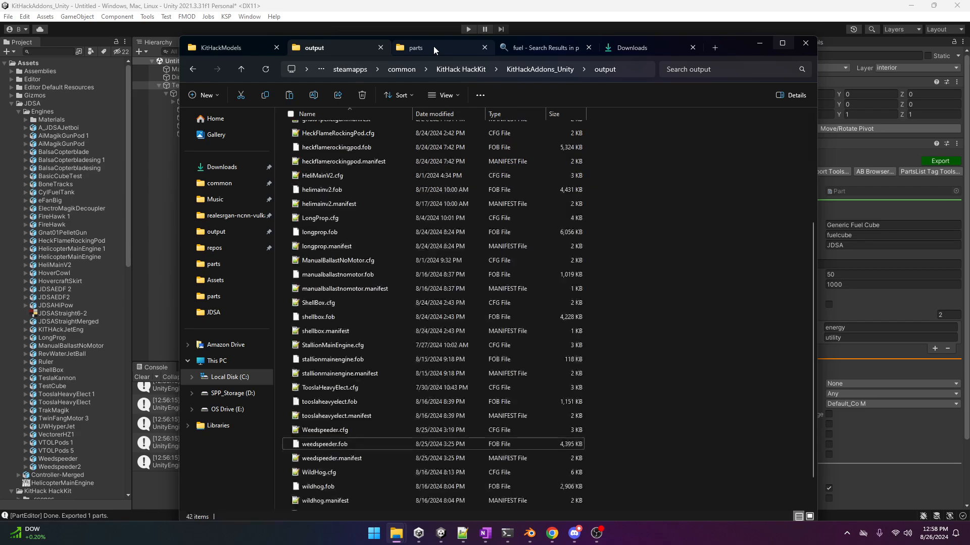
right_click(690, 190)
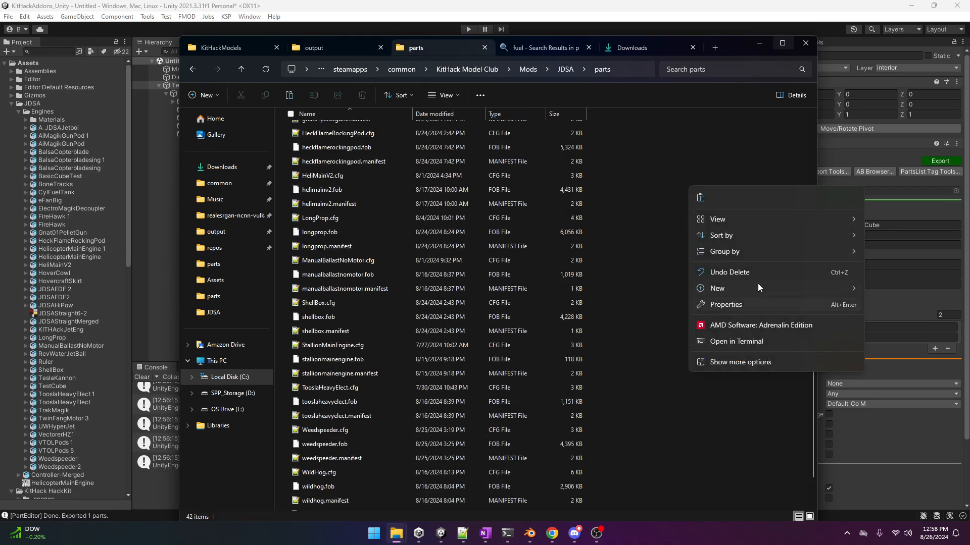
left_click(701, 199)
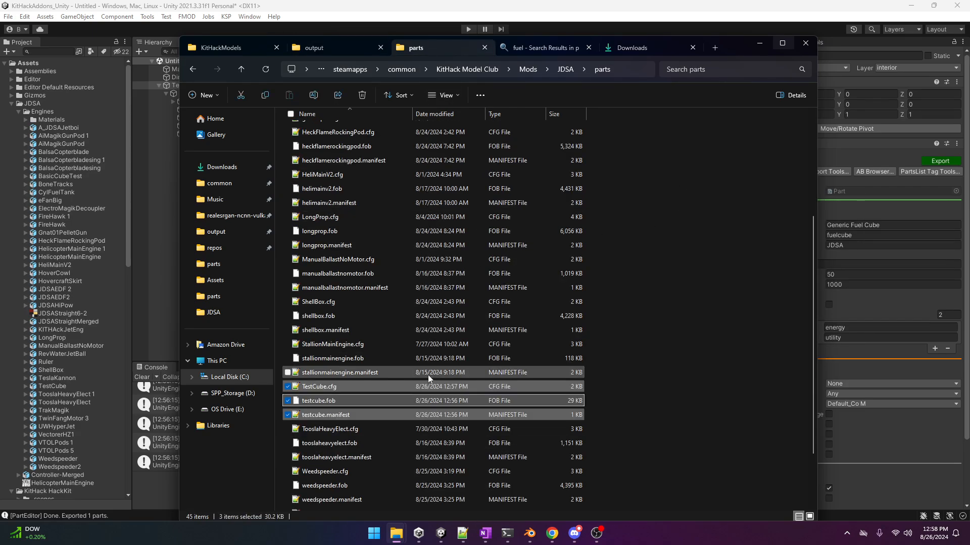
Copy the TestCube.cfg file name and open Joocy.modcfg from the JDSA mod folder in Notepad++.
left_click(356, 387)
key("F2")
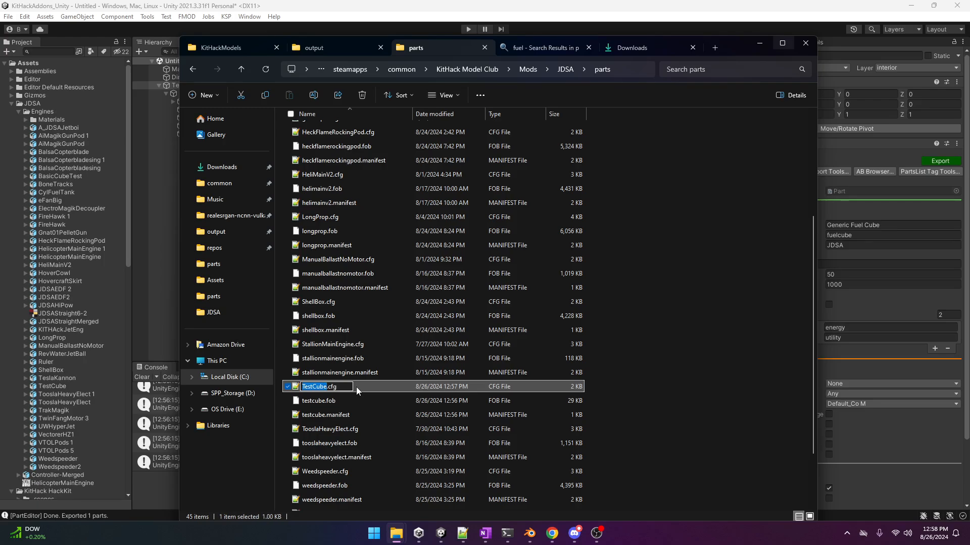
left_click(655, 343)
left_click(244, 66)
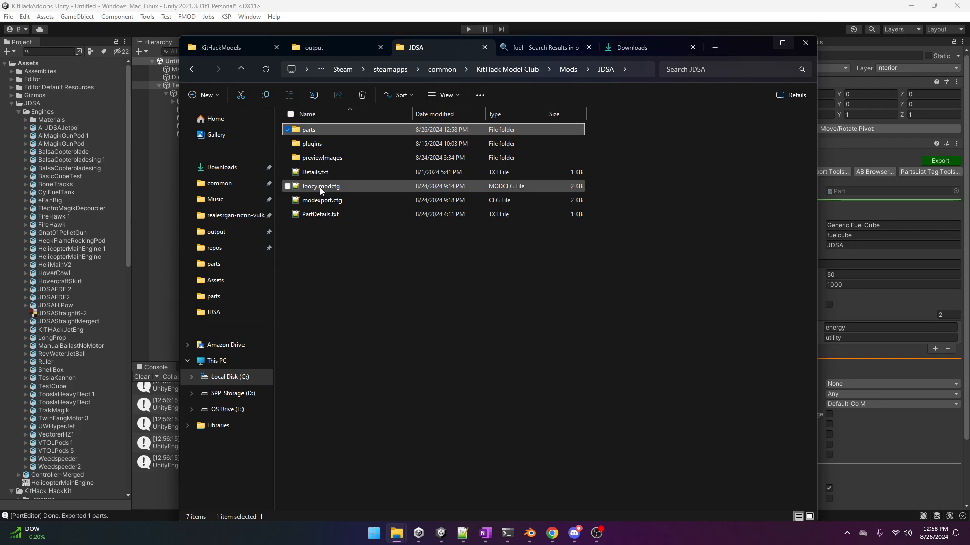
left_click(320, 187)
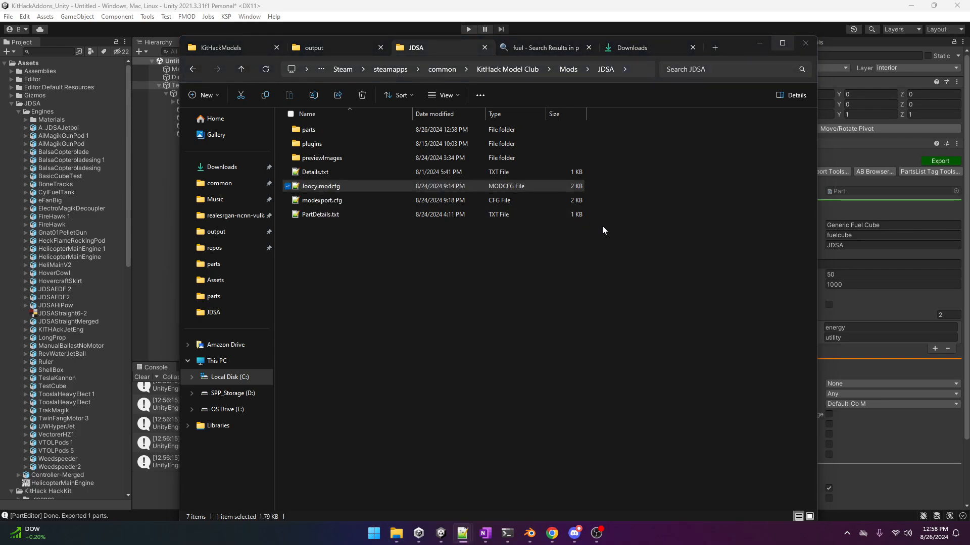
key("Return")
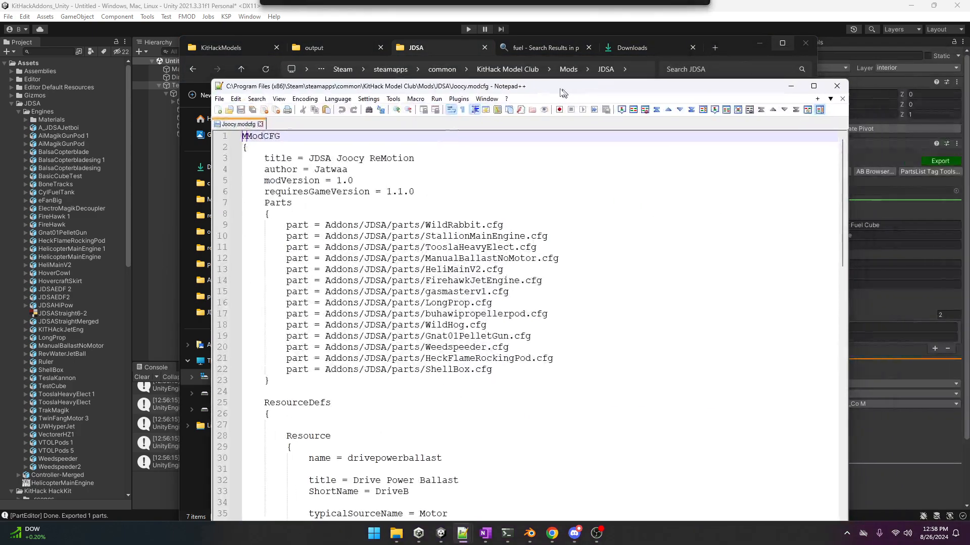
Add the line part = Addons/JDSA/parts/TestCube.cfg below the ShellBox.cfg entry in the Parts block and save the file.
left_click(503, 360)
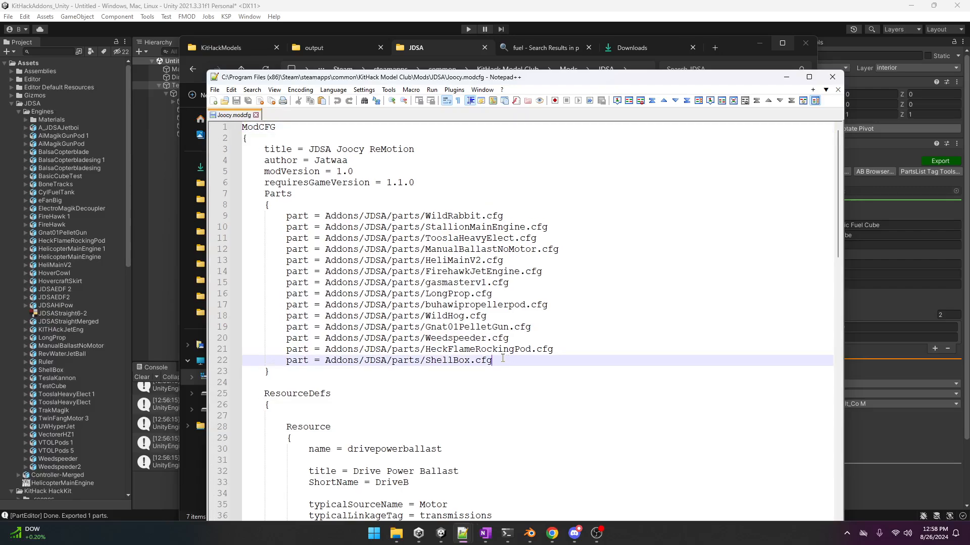
key("Return")
key("ctrl+v")
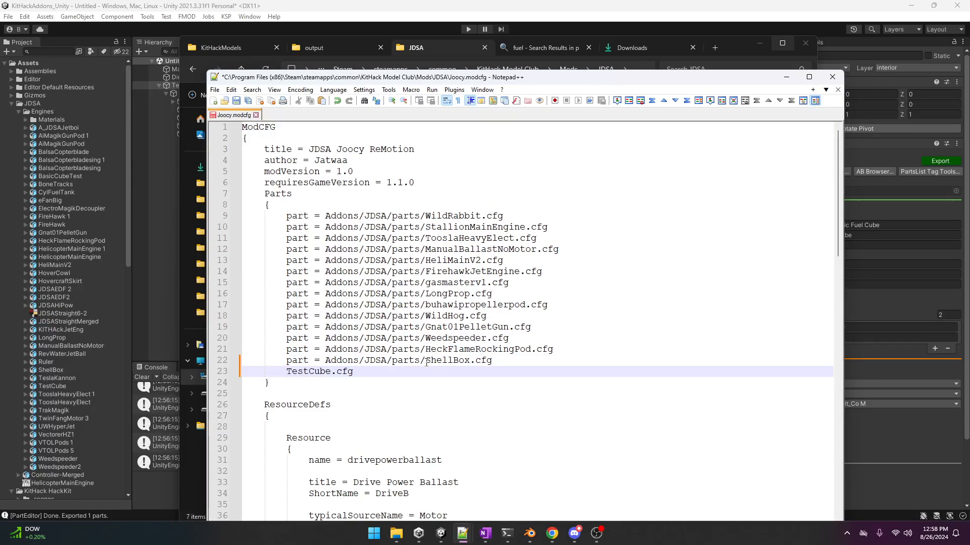
left_click_drag(426, 361, 293, 361)
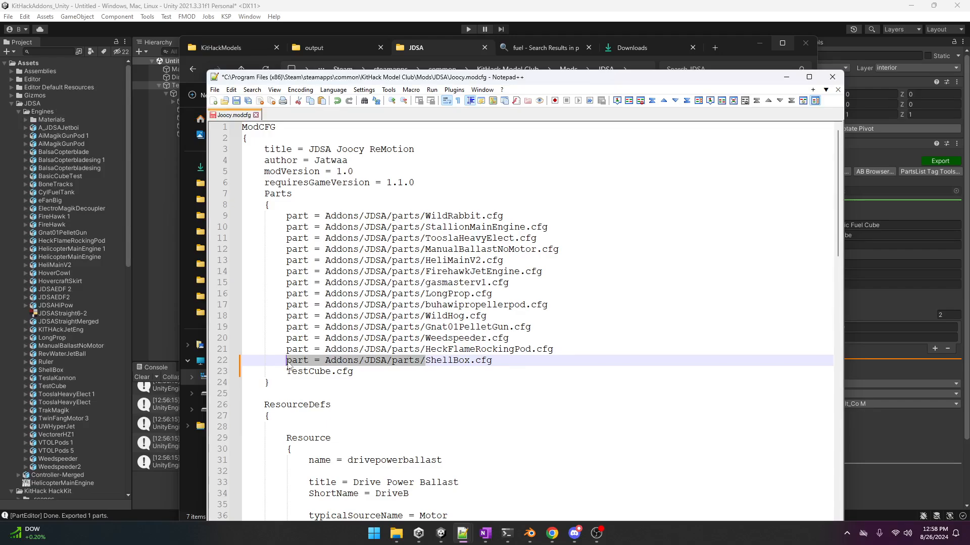
left_click(286, 371)
key("ctrl+v")
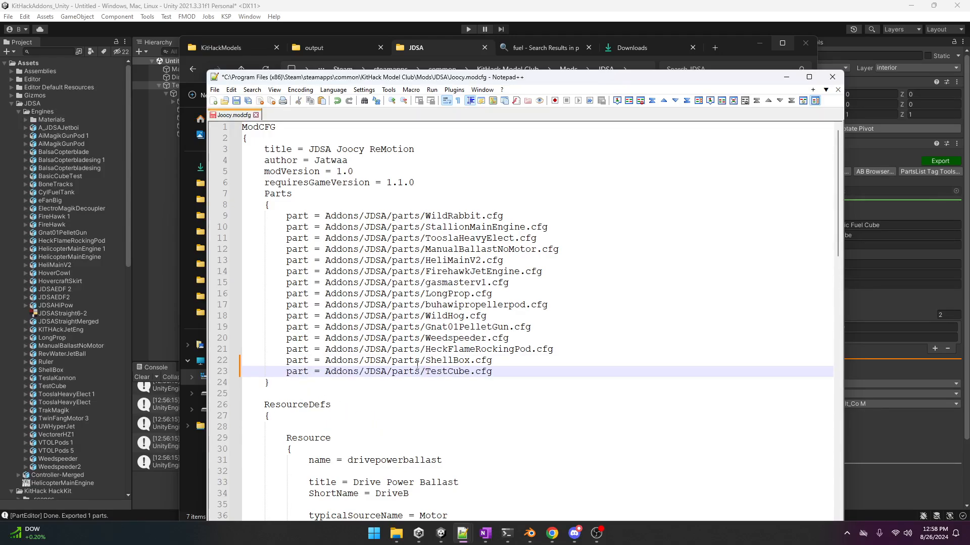
left_click(235, 100)
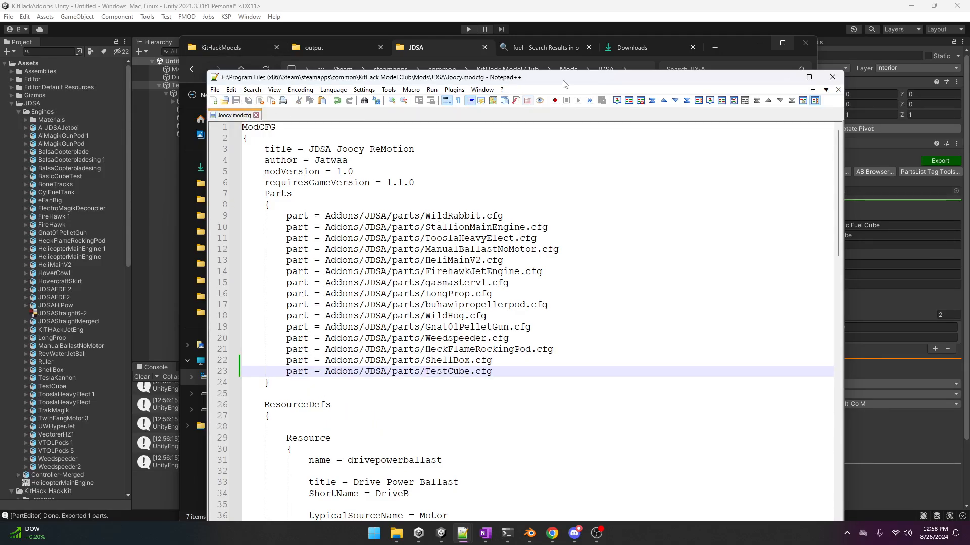
Minimise the open windows, switch to KitHack Model Club and dismiss its developer note and modified-packages warning.
left_click(786, 78)
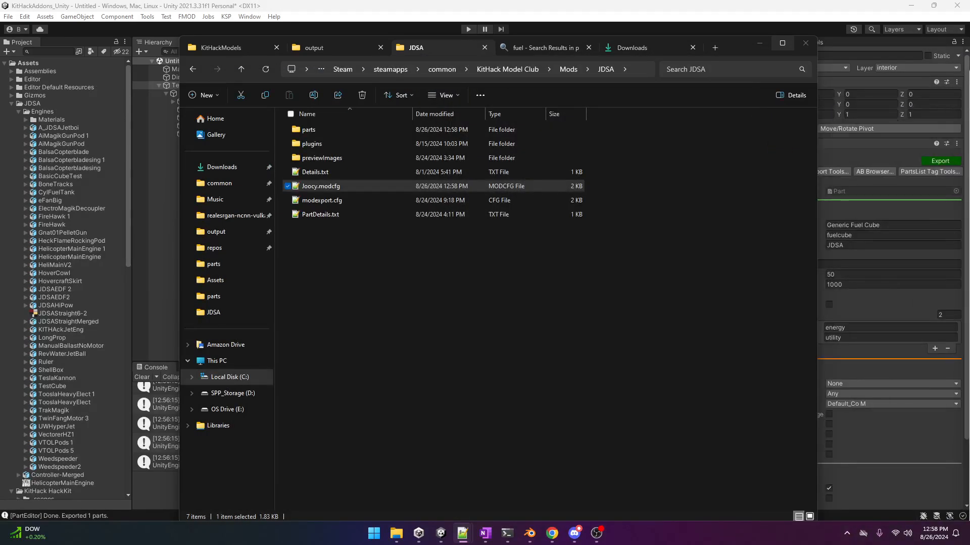
left_click(759, 43)
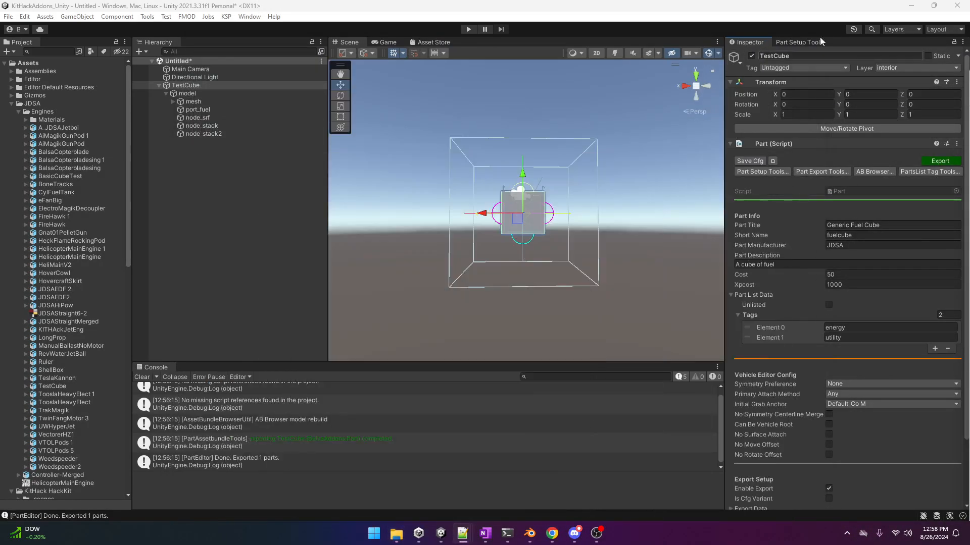
left_click(908, 7)
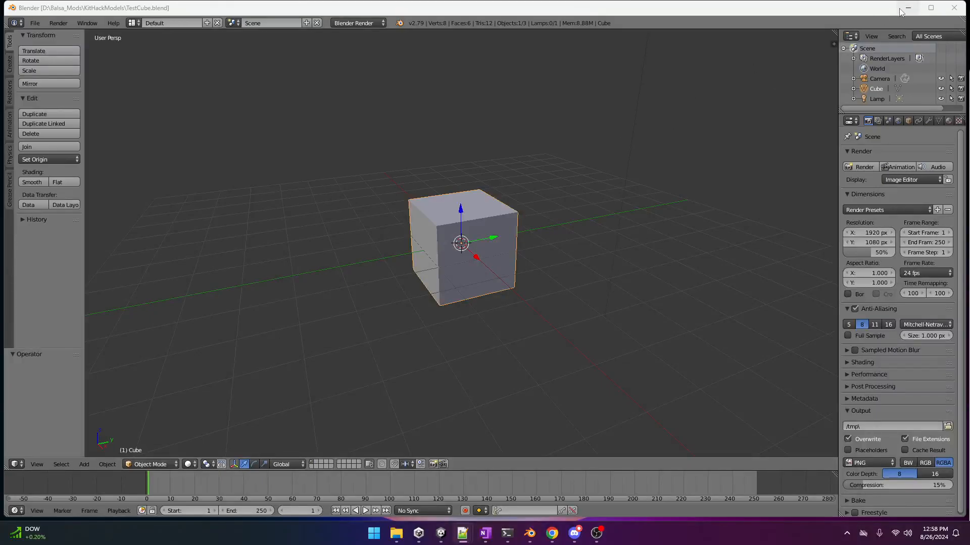
left_click(908, 6)
left_click(756, 43)
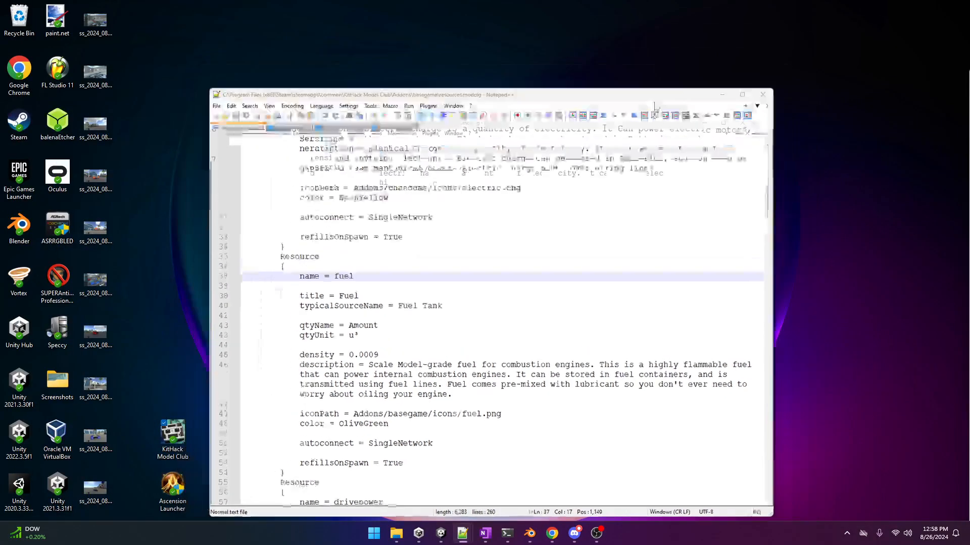
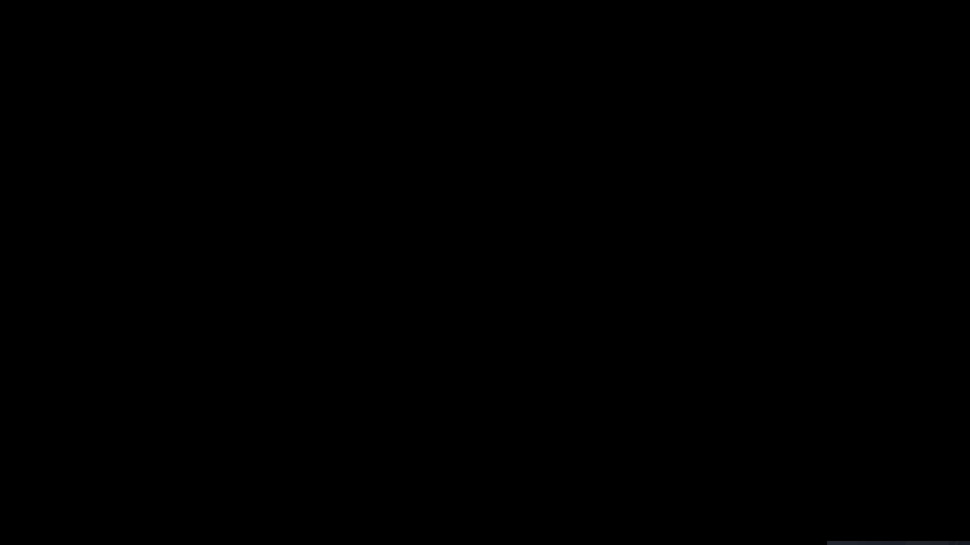
key("super")
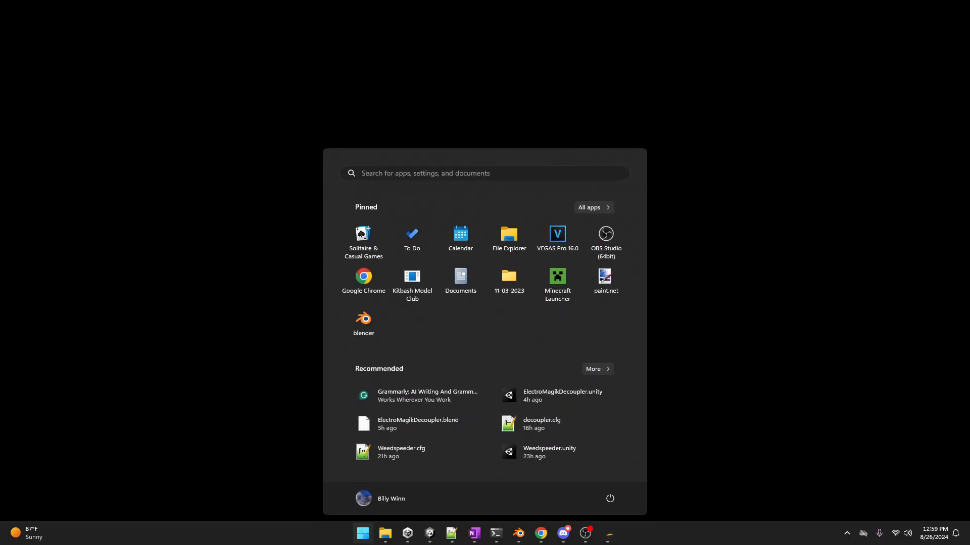
key("super")
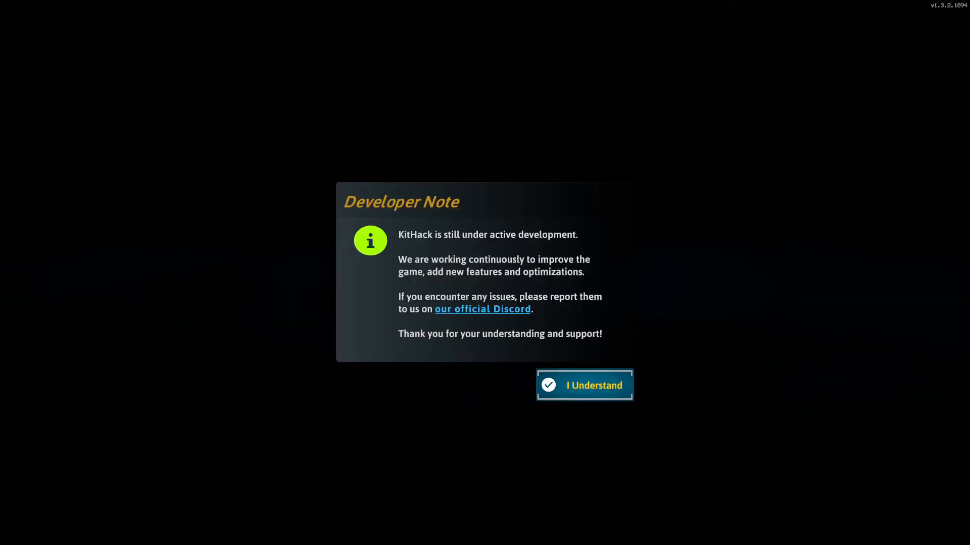
left_click(580, 394)
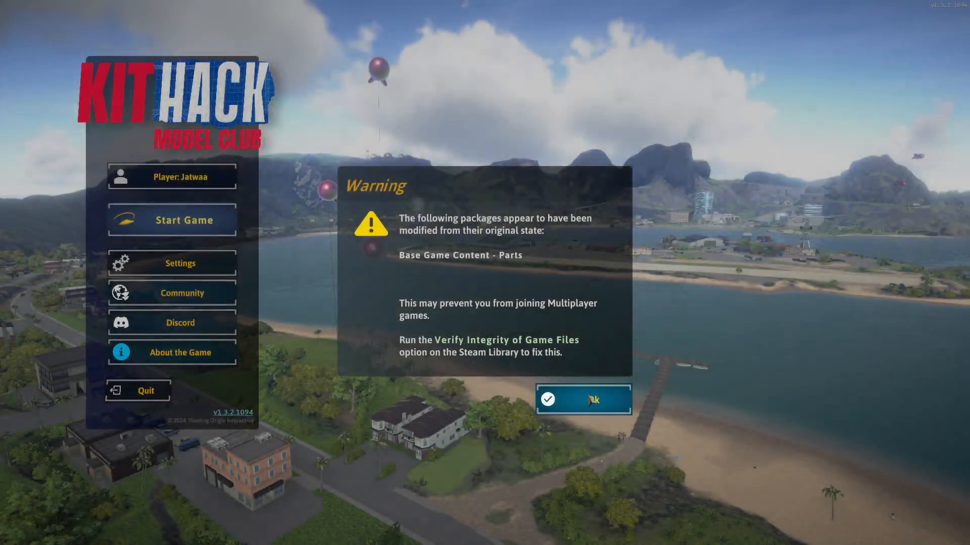
left_click(590, 400)
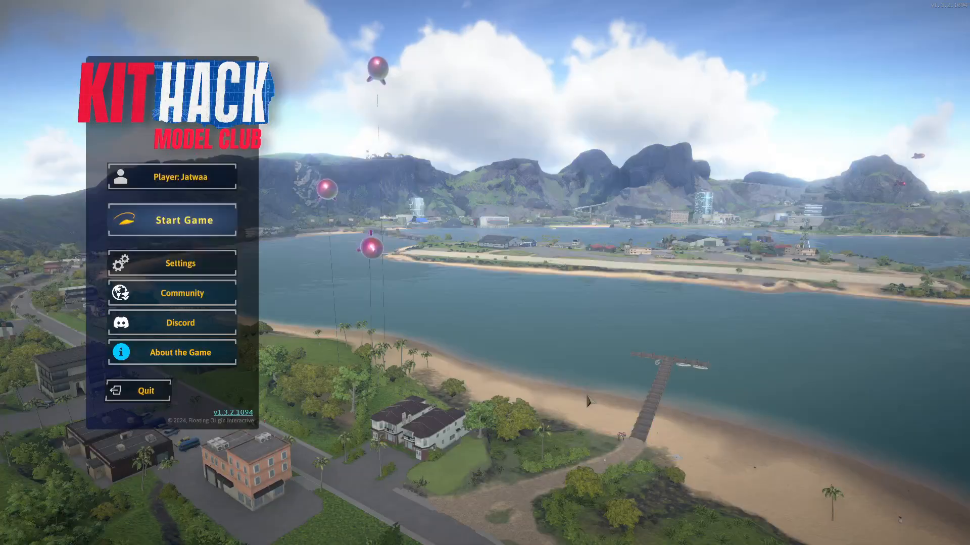
Start a Sandbox game and enter the Workshop building.
left_click(227, 229)
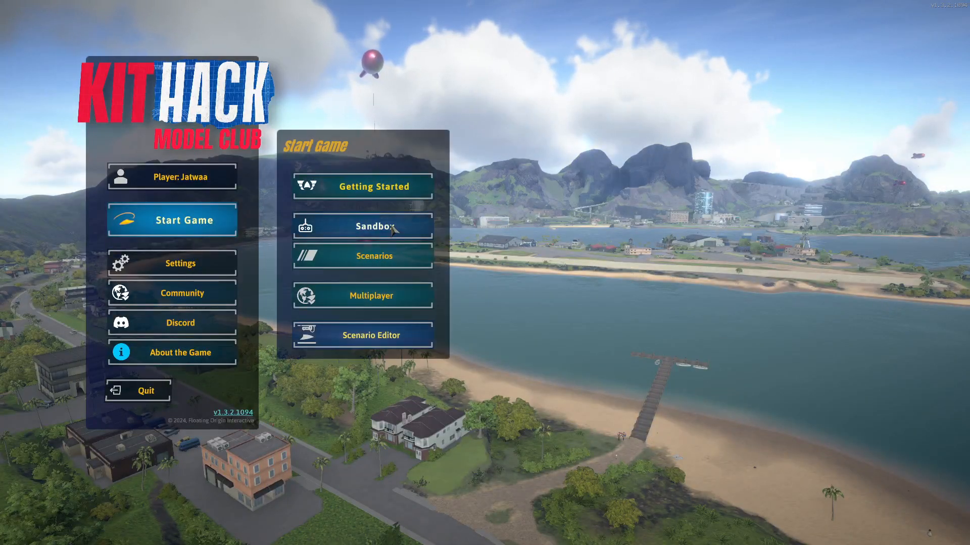
left_click(374, 227)
left_click(822, 303)
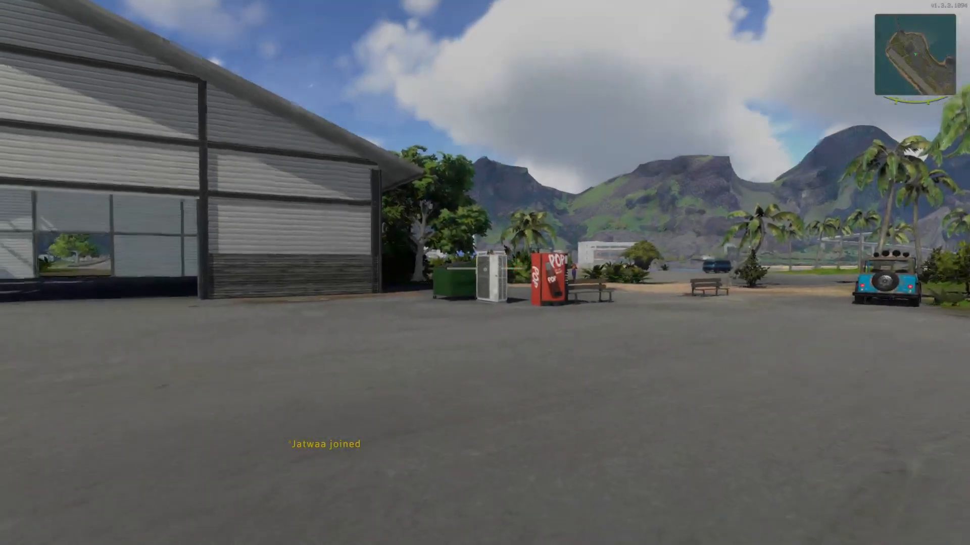
key("w")
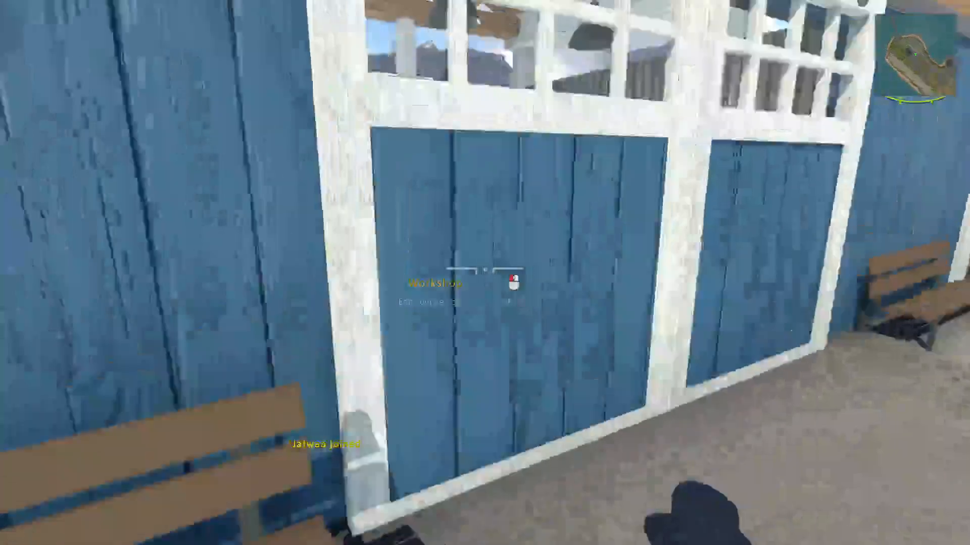
left_click(485, 271)
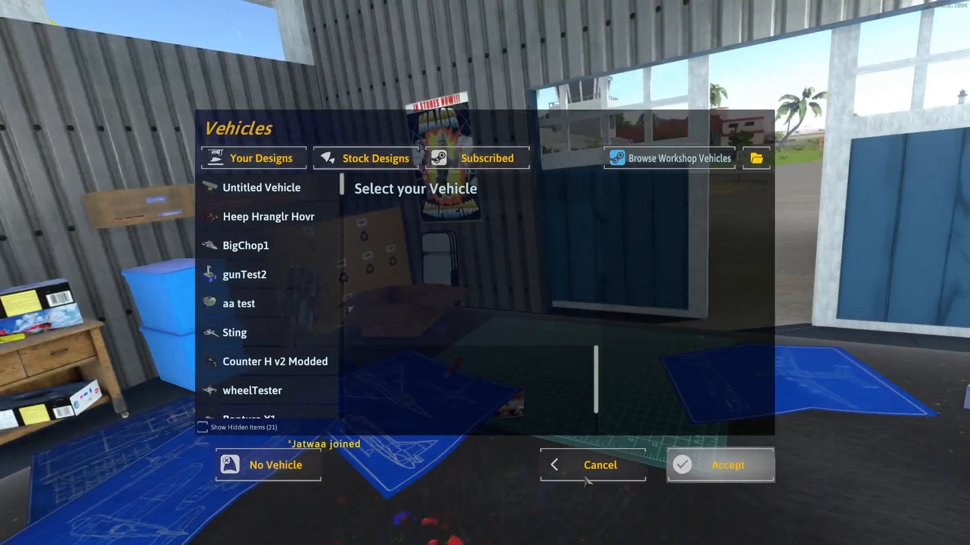
Cancel the vehicle selection and place a flat square panel as the root part of the untitled vehicle.
left_click(594, 466)
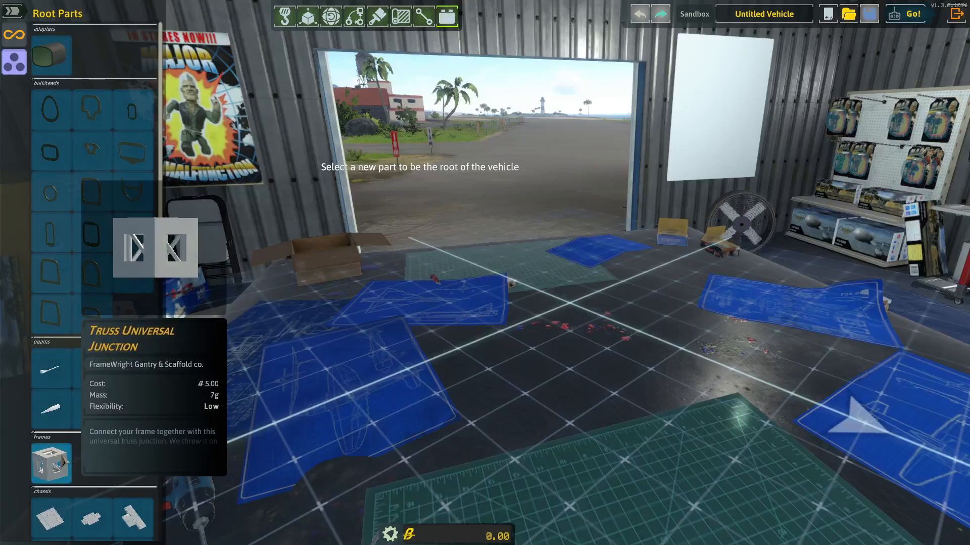
left_click(133, 373)
scroll(384, 394, "up", 6)
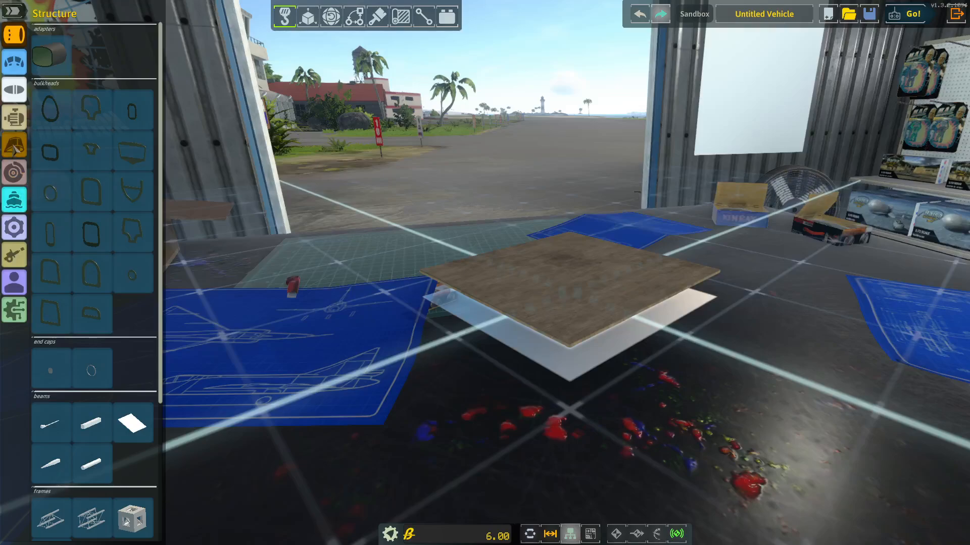
Look through the Propulsion and Utility part categories for the new fuel cube.
left_click(14, 119)
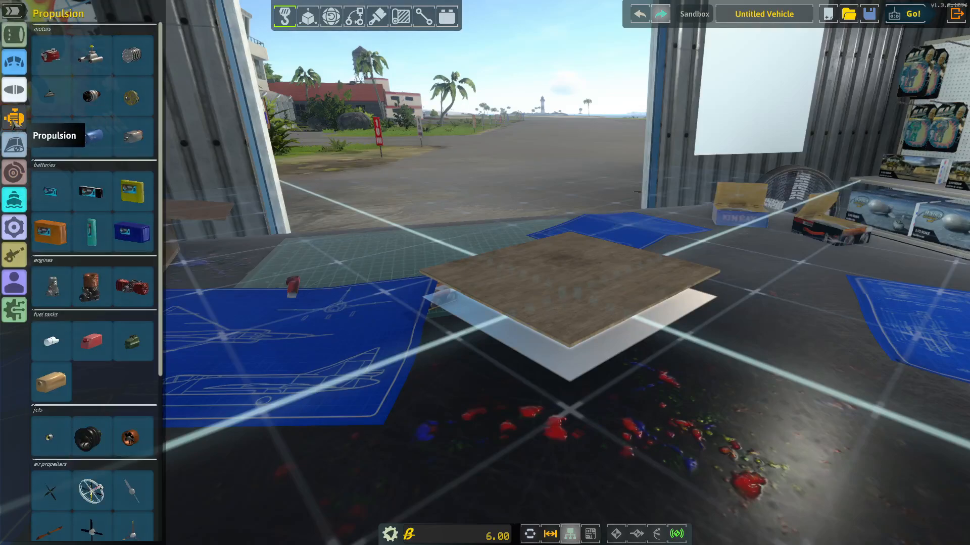
mouse_move(141, 249)
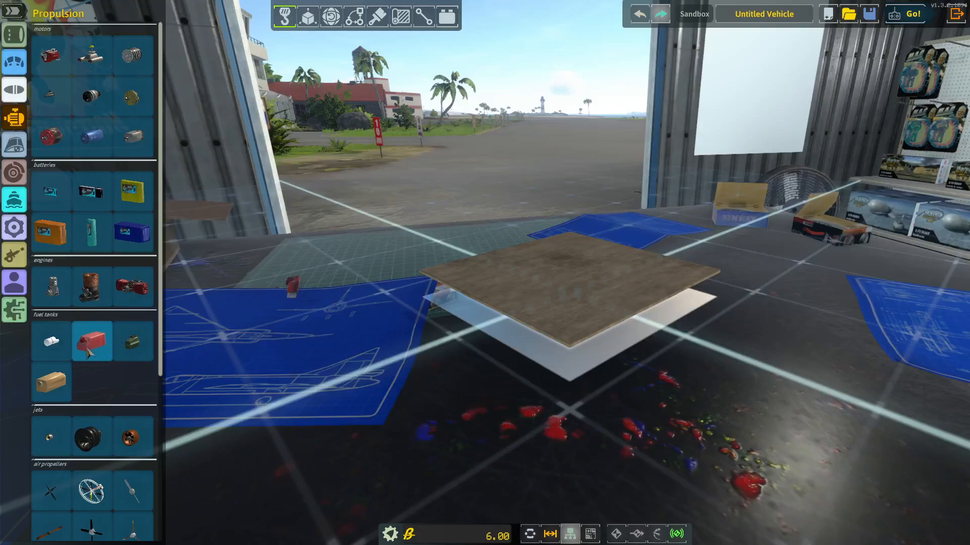
scroll(115, 354, "down", 1)
scroll(115, 353, "down", 3)
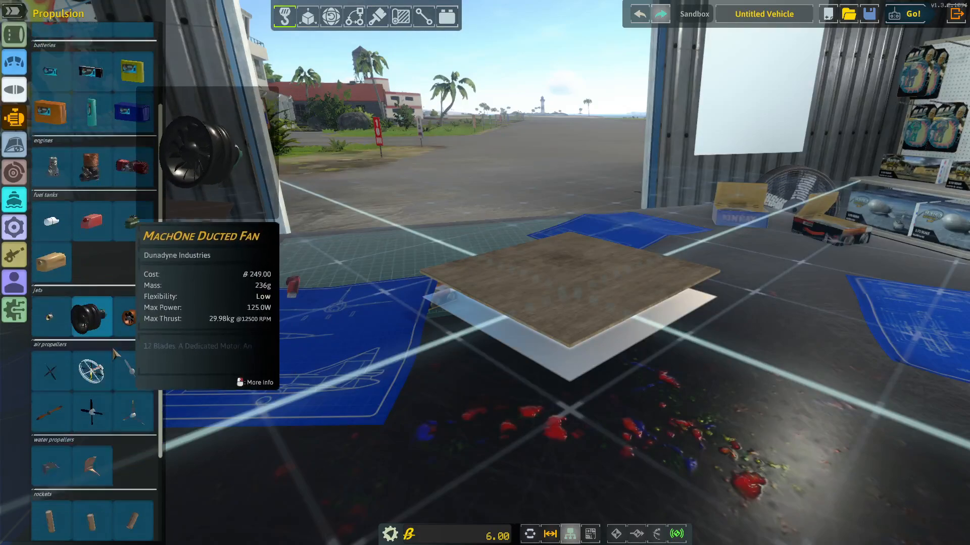
left_click(16, 309)
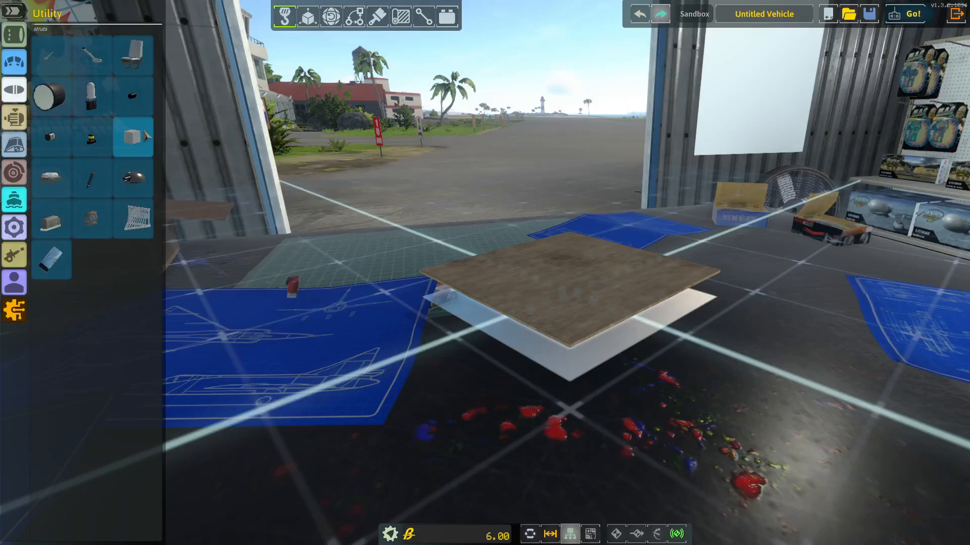
Place the Generic Fuel Cube from the Utility parts on top of the flat square panel.
mouse_move(134, 143)
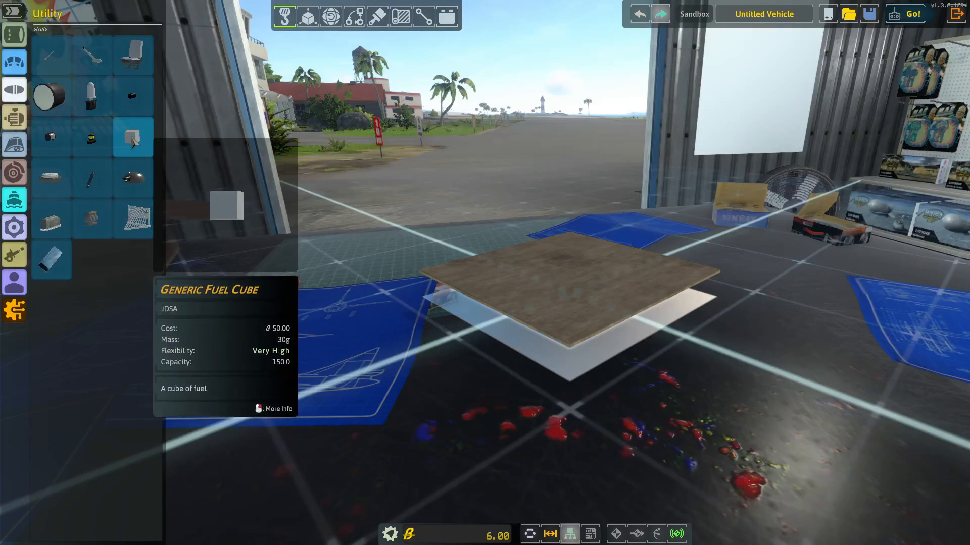
left_click_drag(133, 143, 572, 270)
right_click_drag(629, 266, 607, 192)
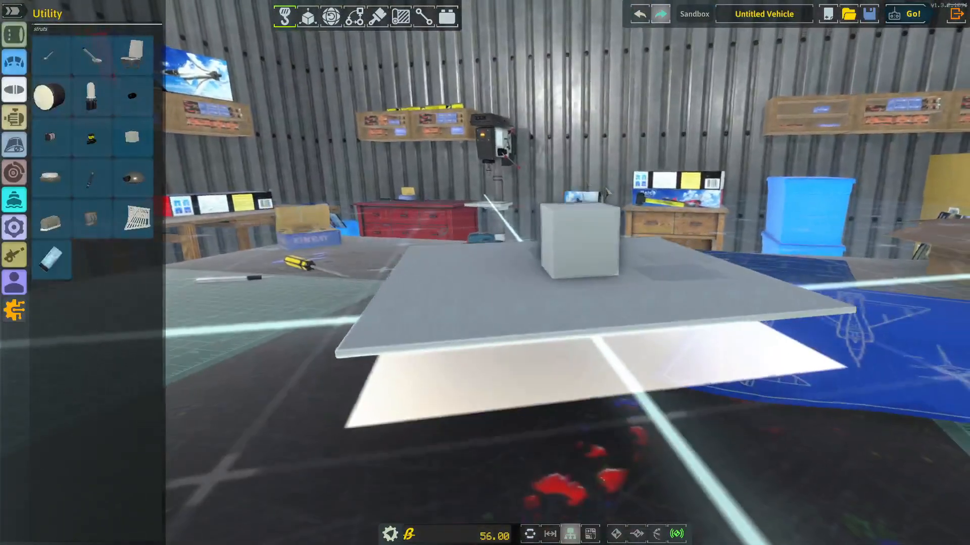
Add the white hexagon decal to the panel's upper surface beside the fuel cube, scaled down to 0.25x.
left_click(400, 17)
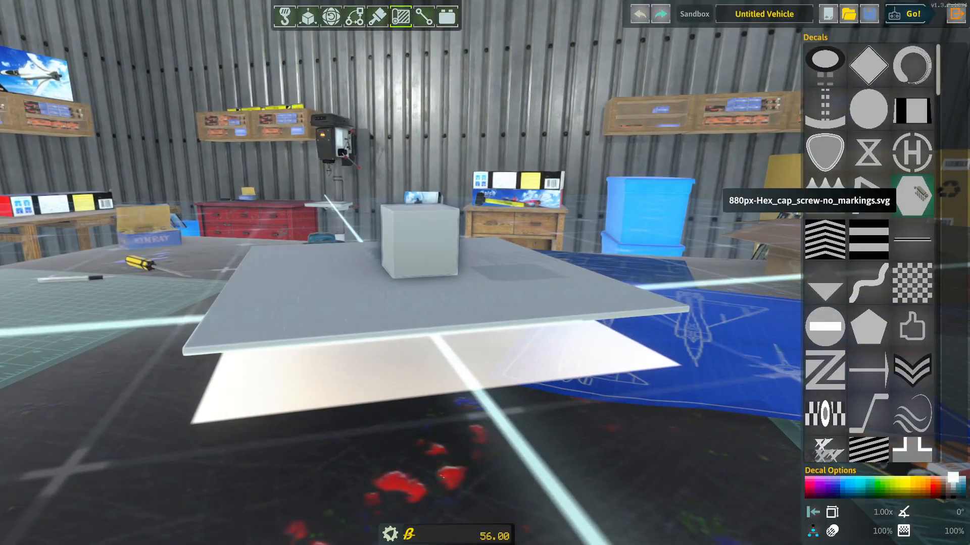
left_click(913, 196)
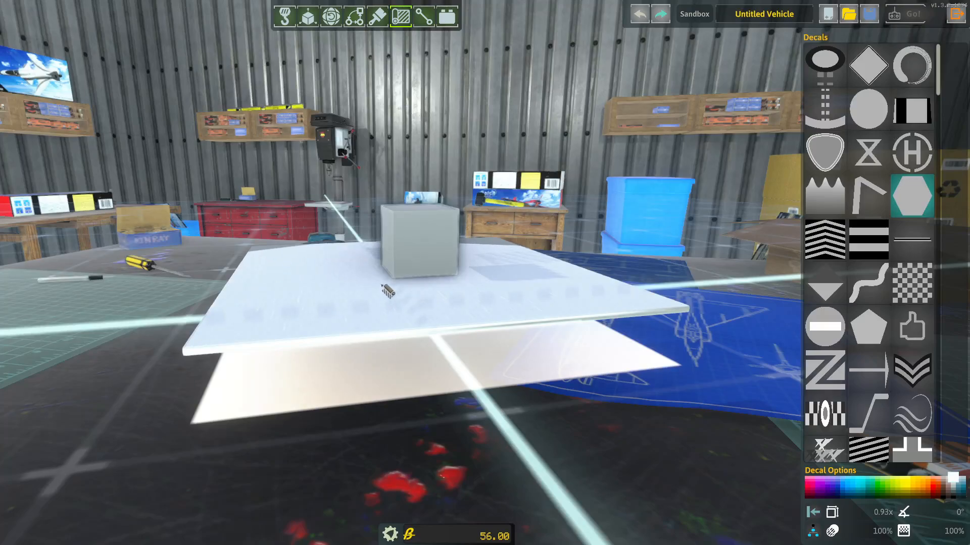
scroll(387, 289, "down", 6)
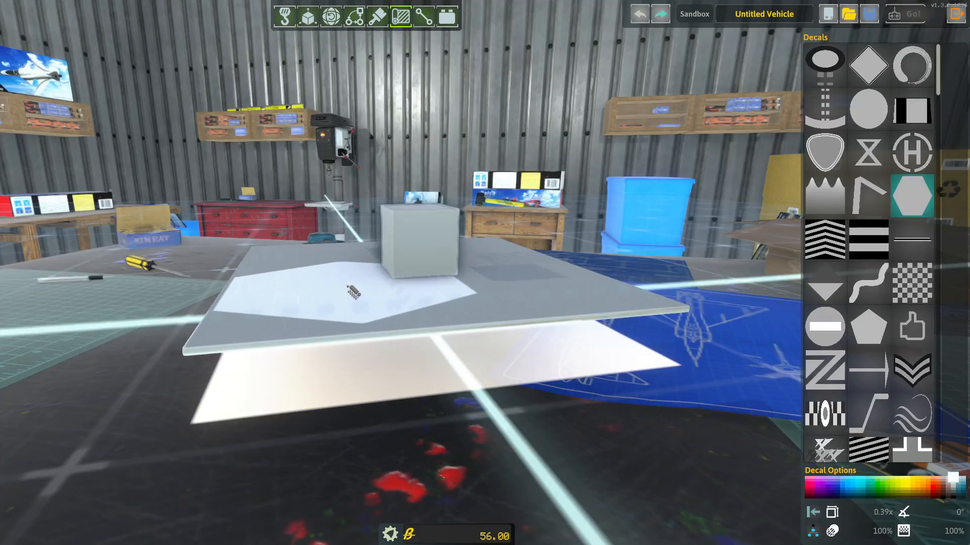
scroll(353, 292, "down", 3)
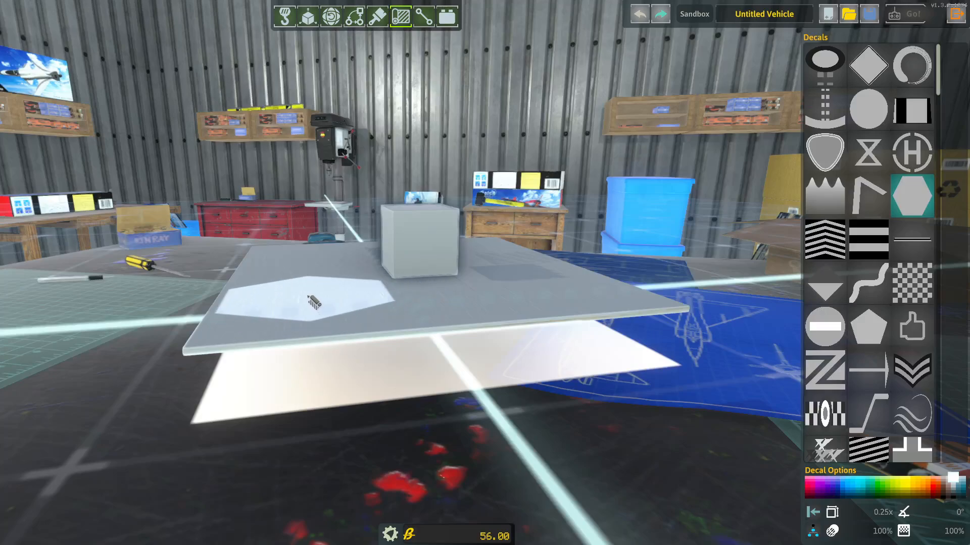
Paint the square panel by setting its primer color to red.
left_click(377, 16)
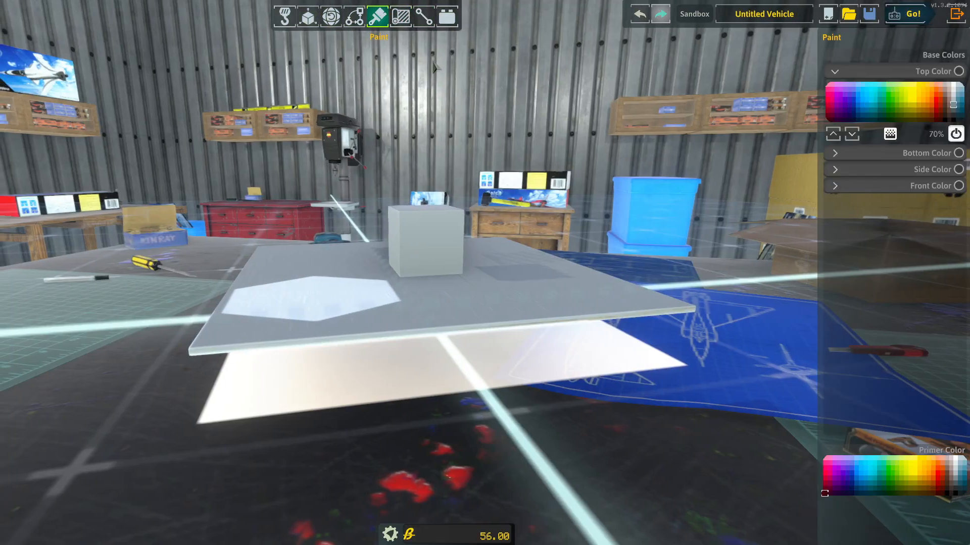
left_click(928, 116)
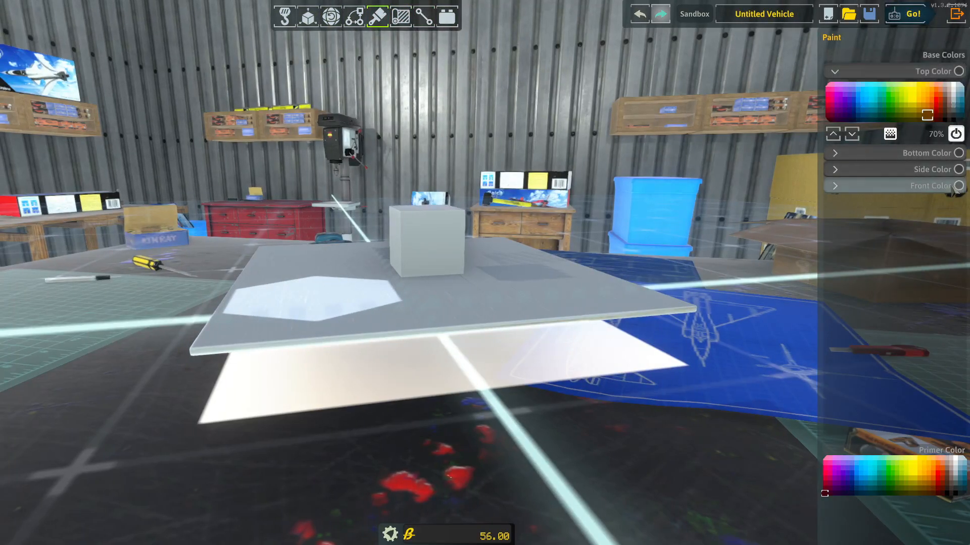
left_click(938, 479)
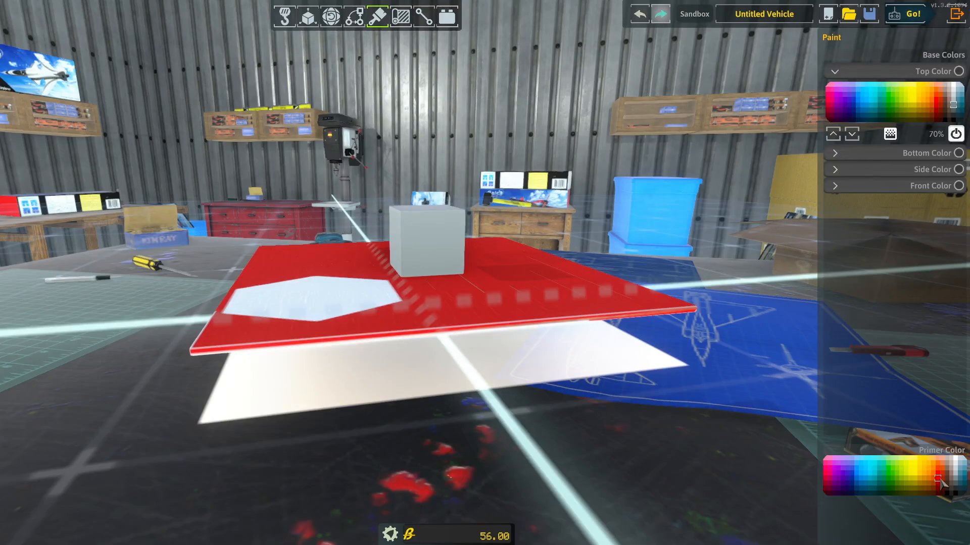
right_click_drag(500, 219, 597, 246)
scroll(581, 238, "down", 3)
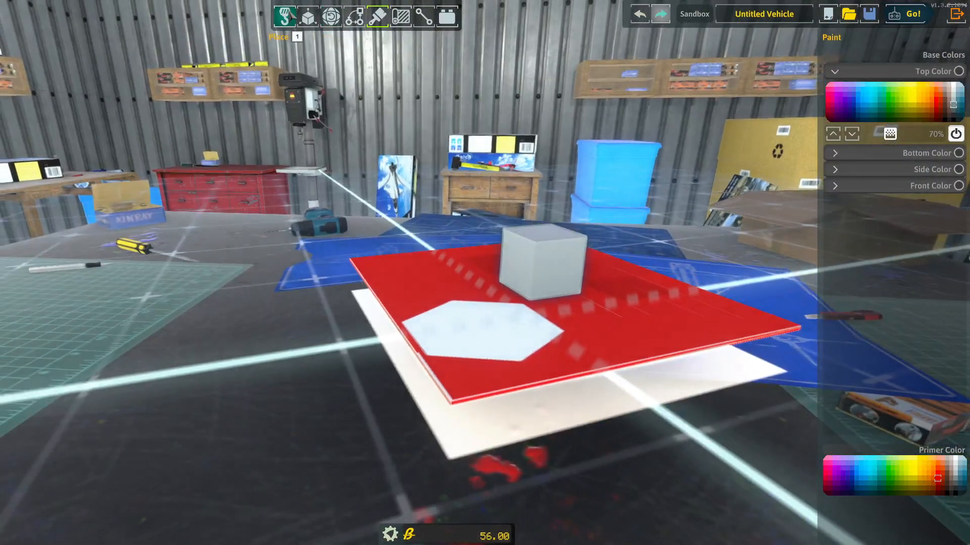
Return to part placement and show the extended information for the Generic Fuel Cube.
left_click(285, 15)
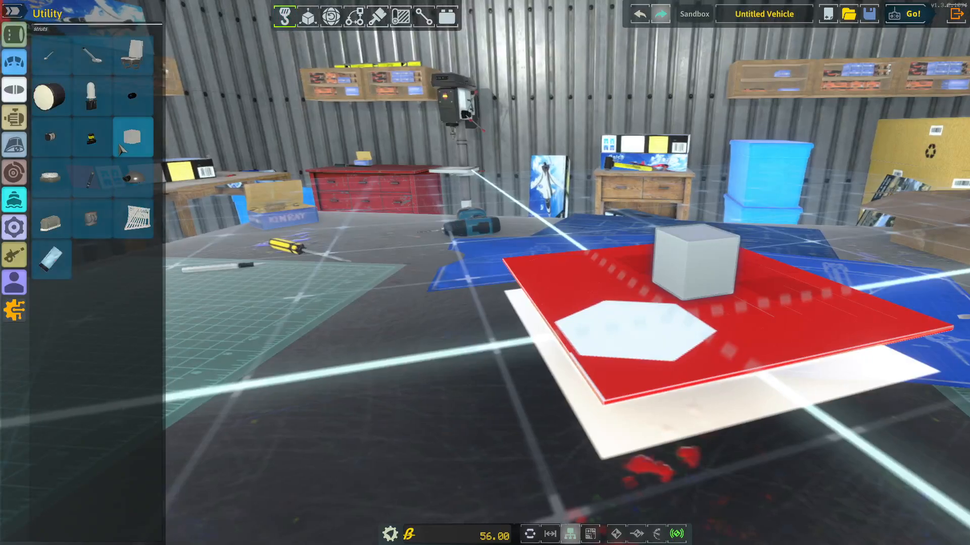
mouse_move(127, 148)
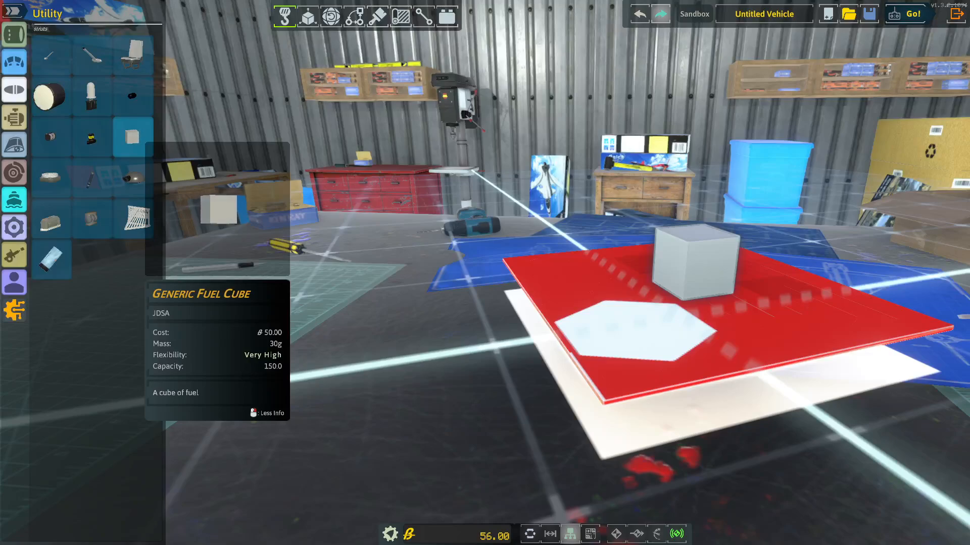
right_click(132, 138)
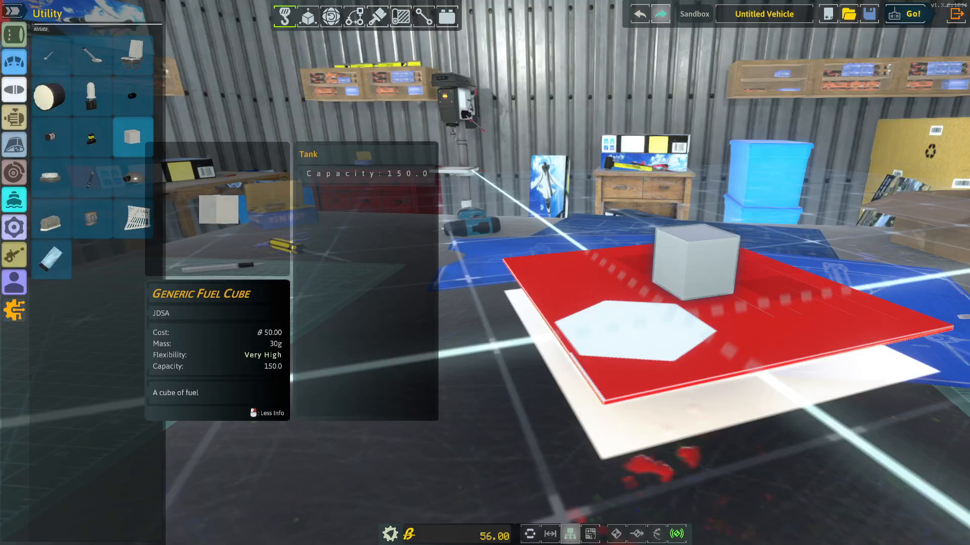